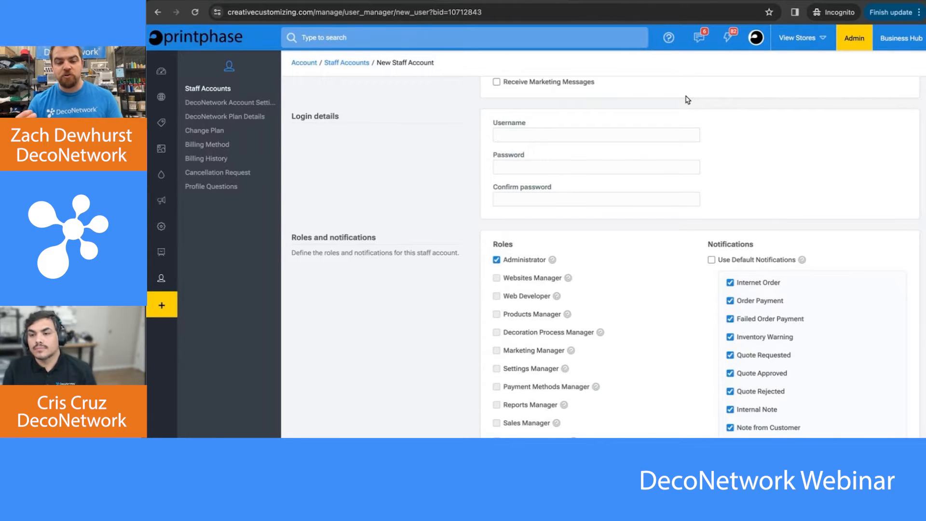
Open the Smart Select Rules of the UV Printing decoration process and review which product materials are selected.
mouse_move(191, 156)
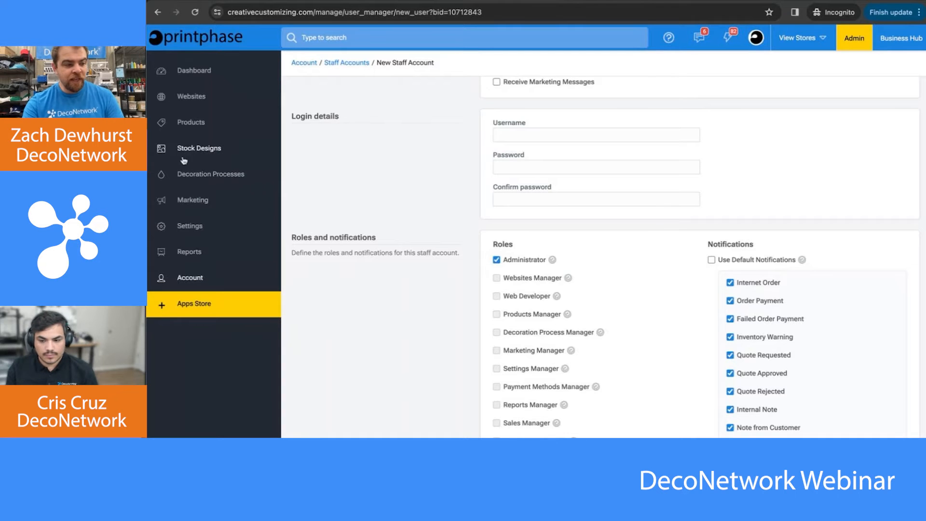
click(200, 173)
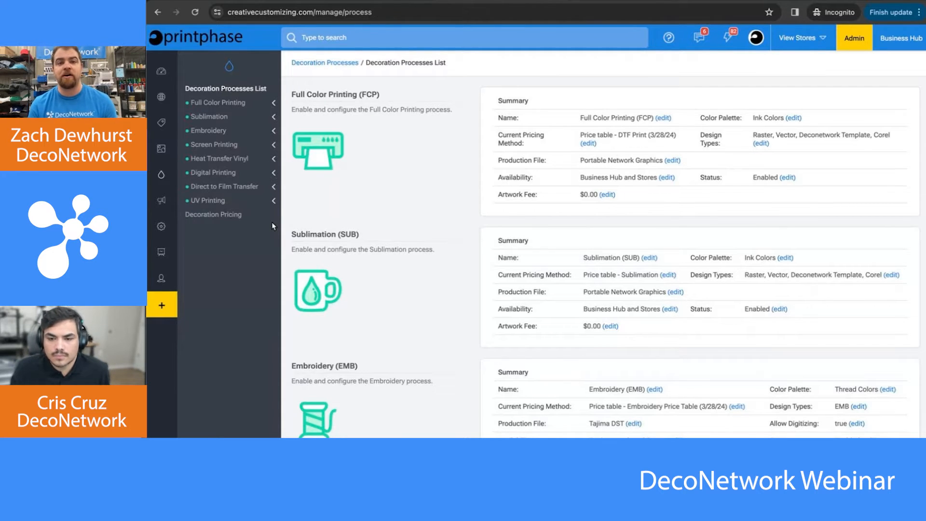
click(240, 205)
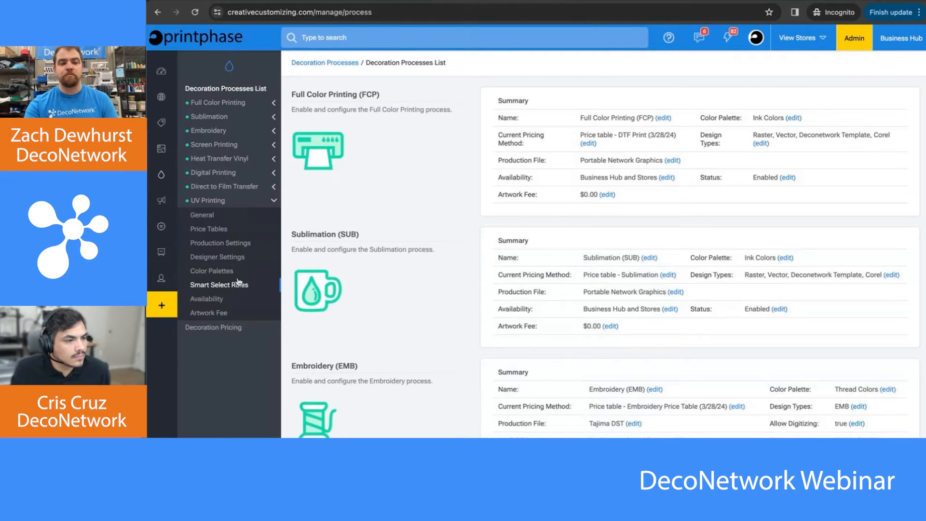
click(238, 287)
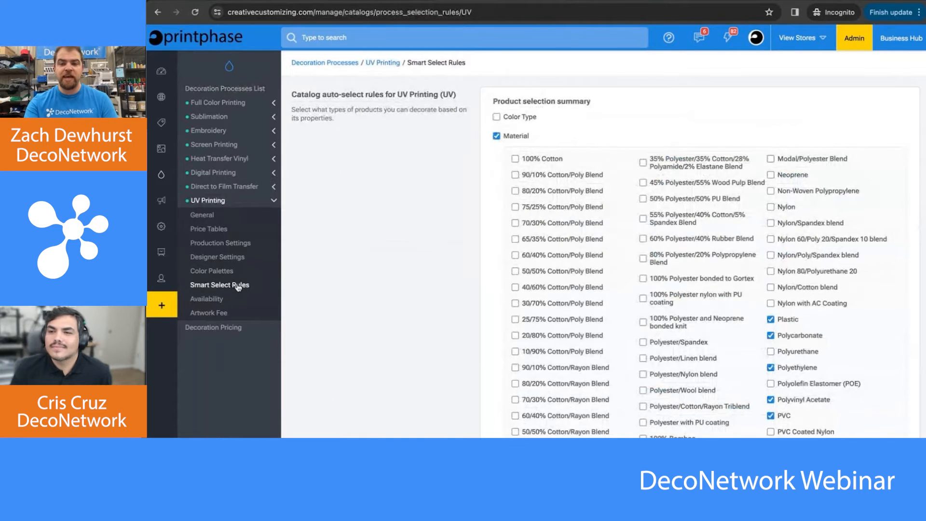
scroll(613, 391, down, 5)
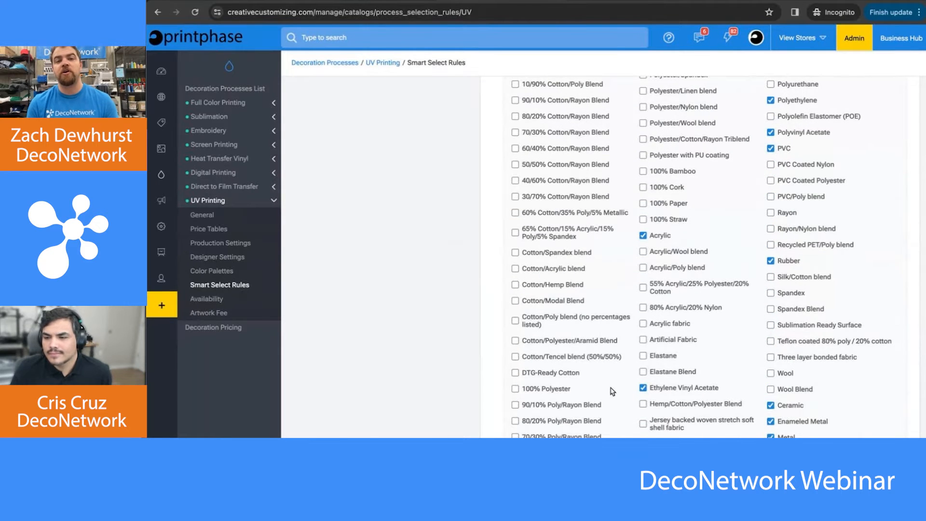
scroll(612, 391, up, 5)
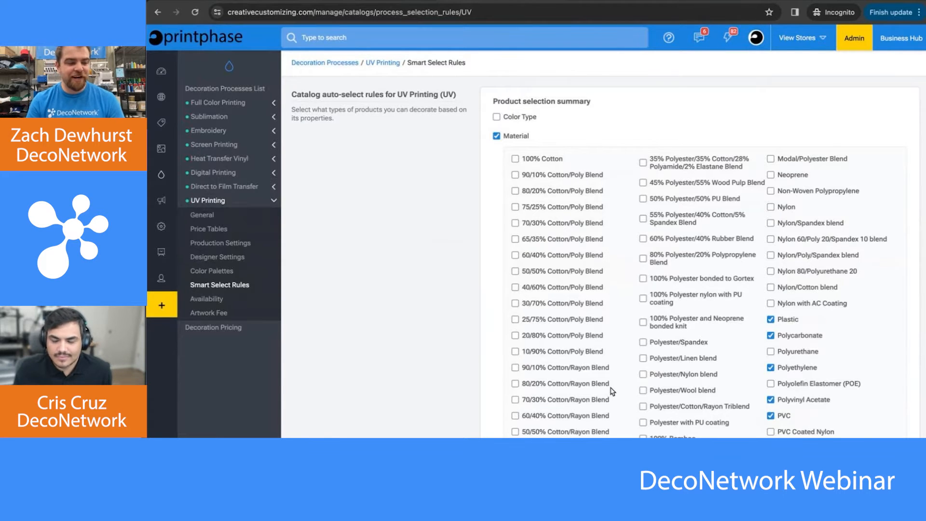
In Decoration Pricing, make embroidery determine the price table quantity break using all placements of the same uploaded design file.
click(216, 329)
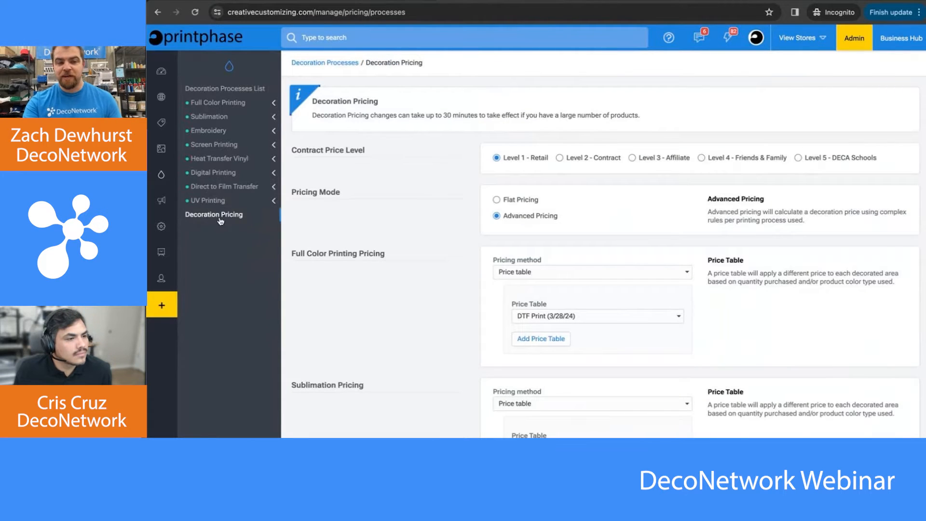
scroll(377, 317, down, 7)
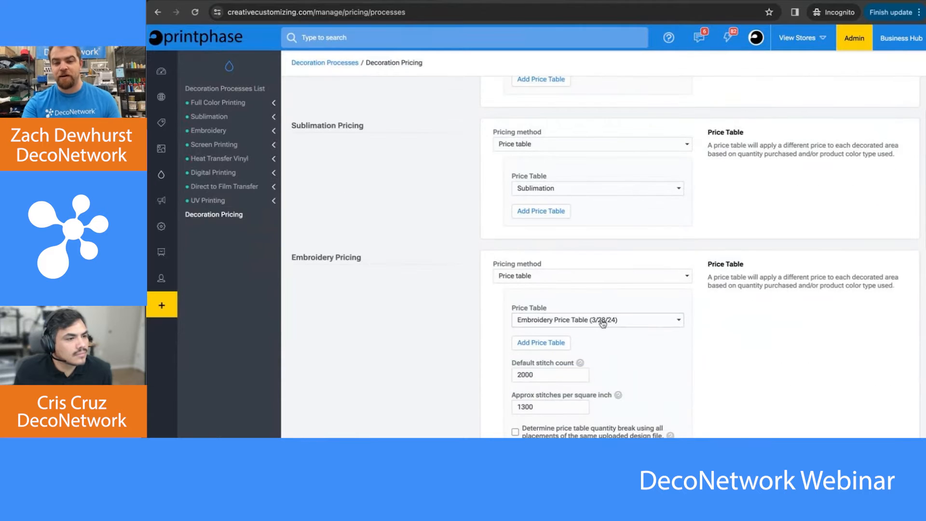
click(560, 351)
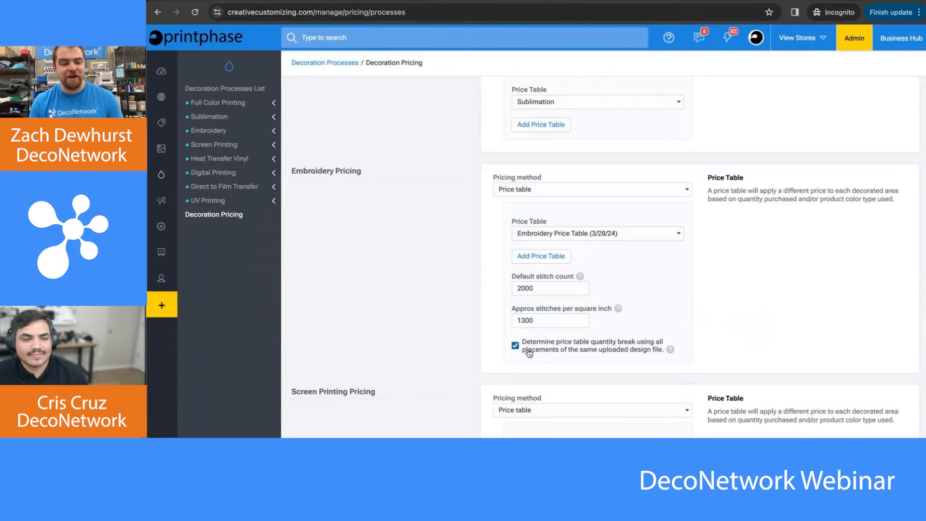
Examine the Screen Printing designer settings, covering stock designs, user uploads, color management, white base, and advanced text and image options.
click(240, 143)
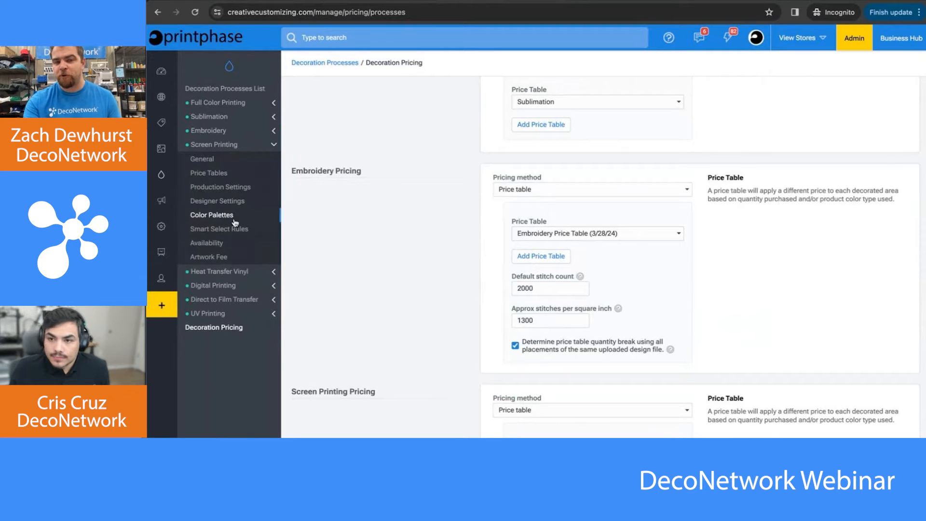
click(233, 204)
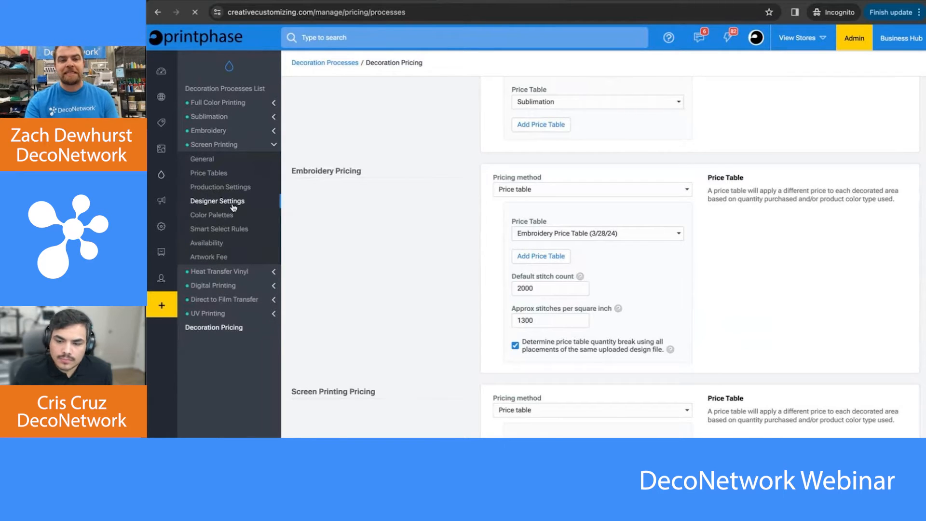
scroll(422, 263, down, 7)
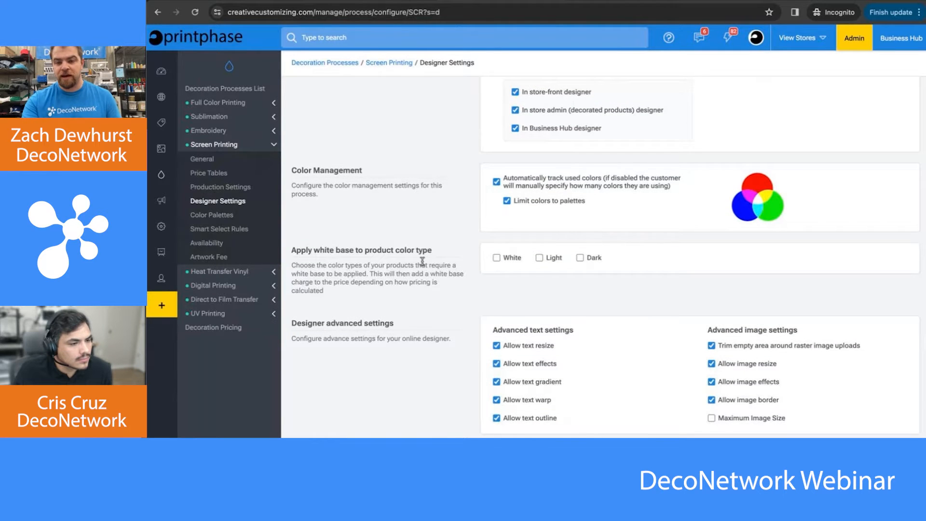
scroll(421, 261, up, 5)
scroll(424, 263, down, 3)
scroll(424, 265, down, 2)
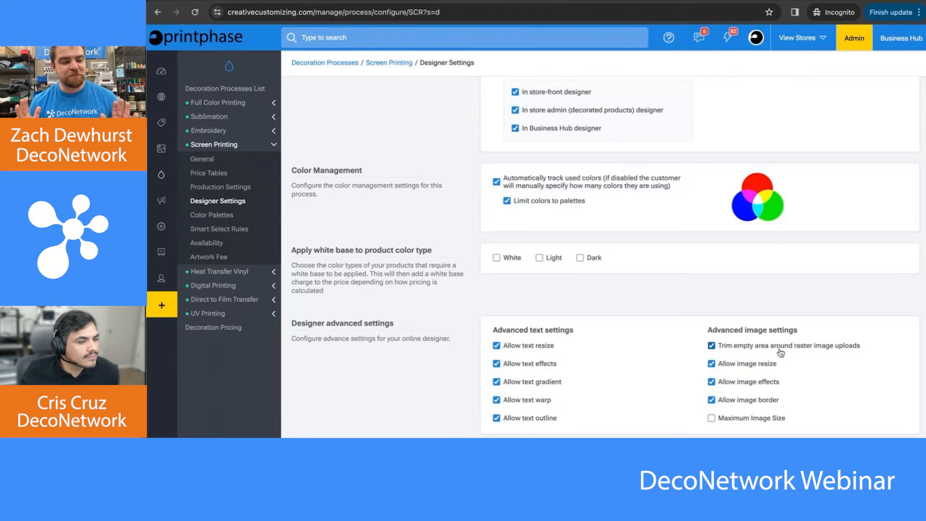
scroll(652, 220, up, 3)
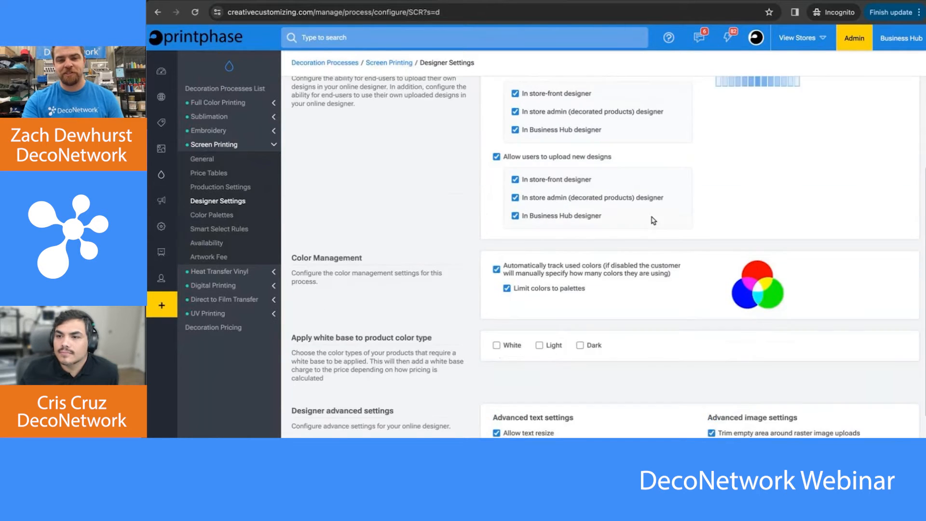
scroll(652, 220, up, 1)
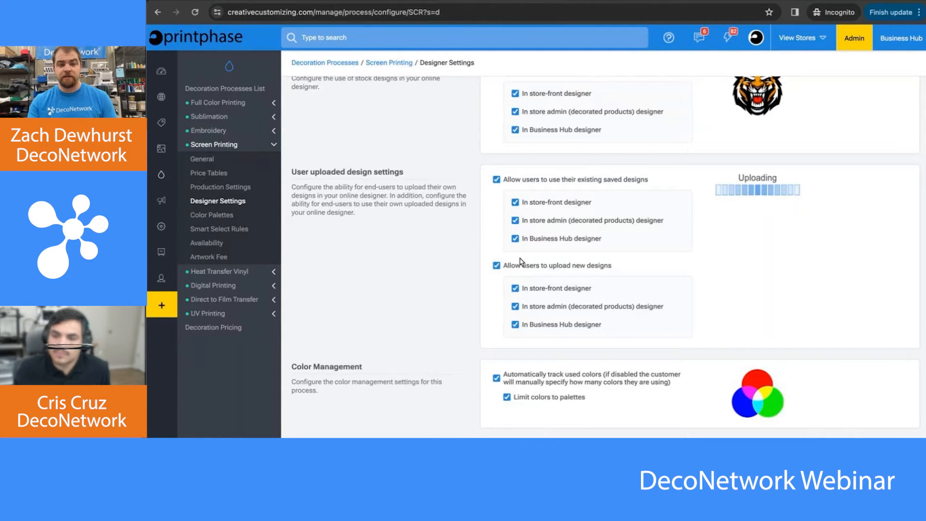
scroll(439, 224, up, 1)
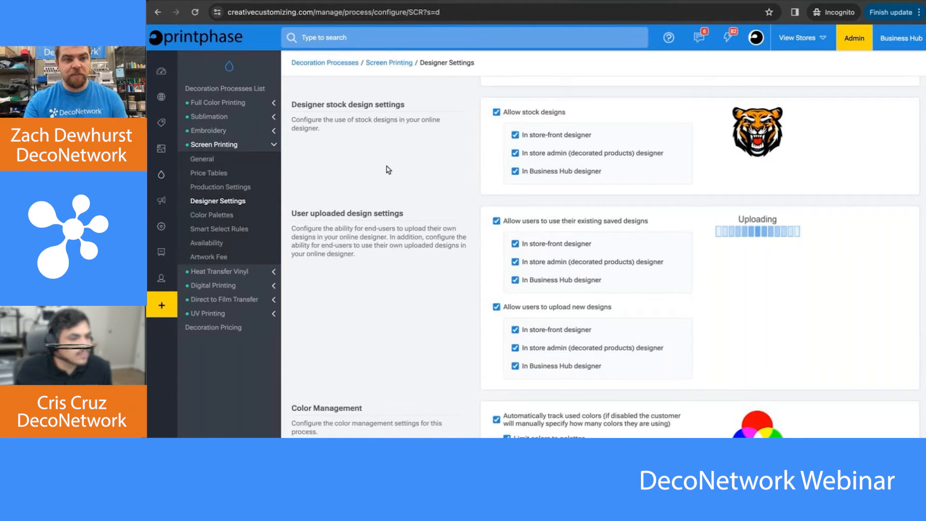
click(267, 144)
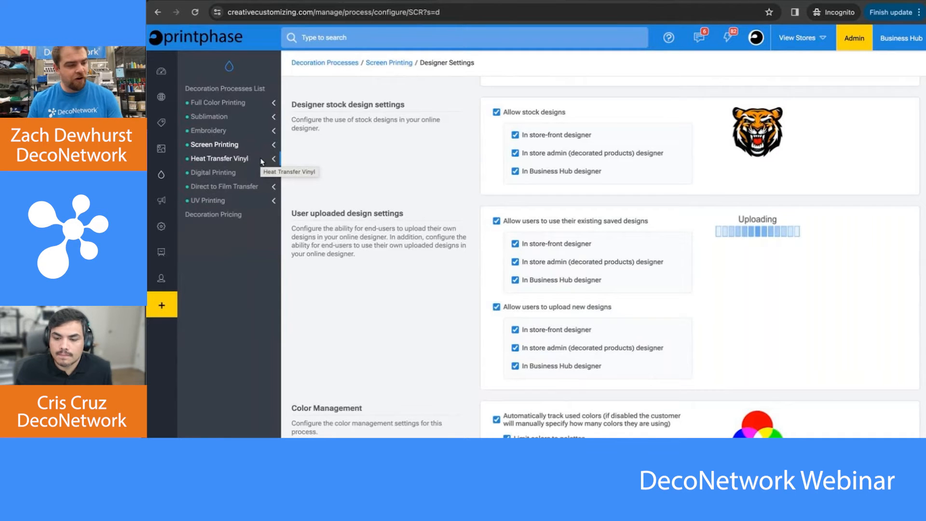
Switch to the Custom Shirts site and open the supplier catalog selection in its product administration.
click(177, 132)
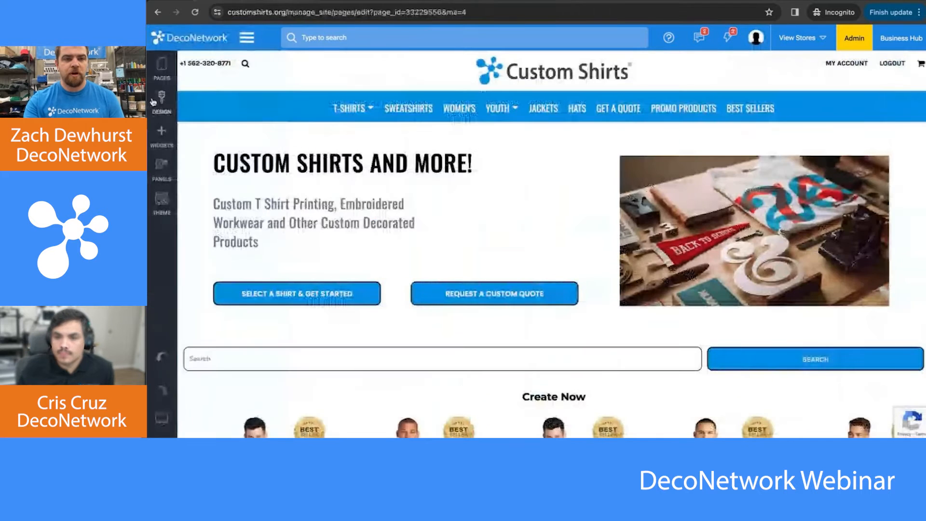
click(246, 37)
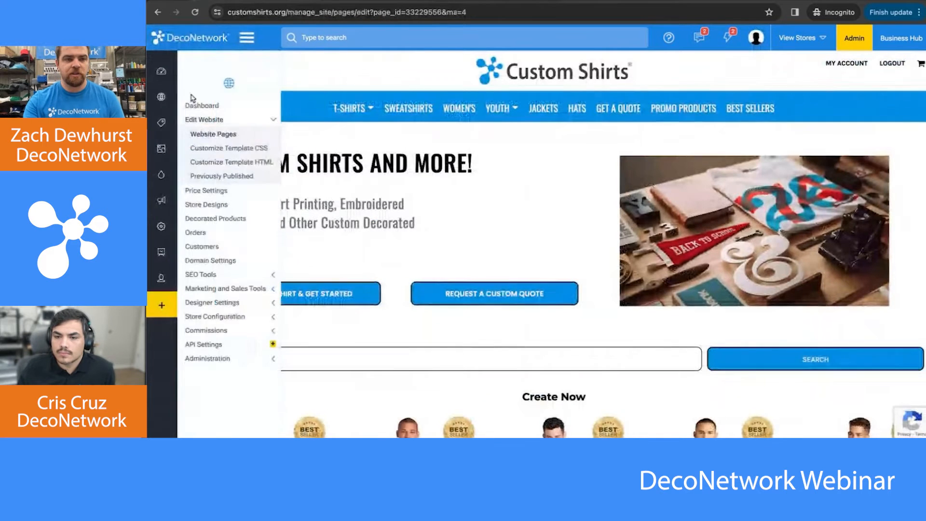
mouse_move(166, 129)
click(192, 123)
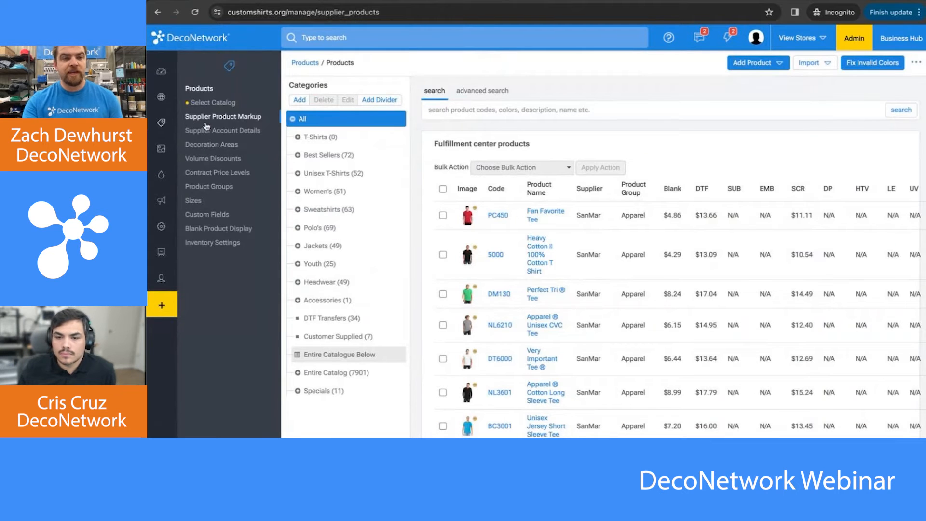
click(218, 105)
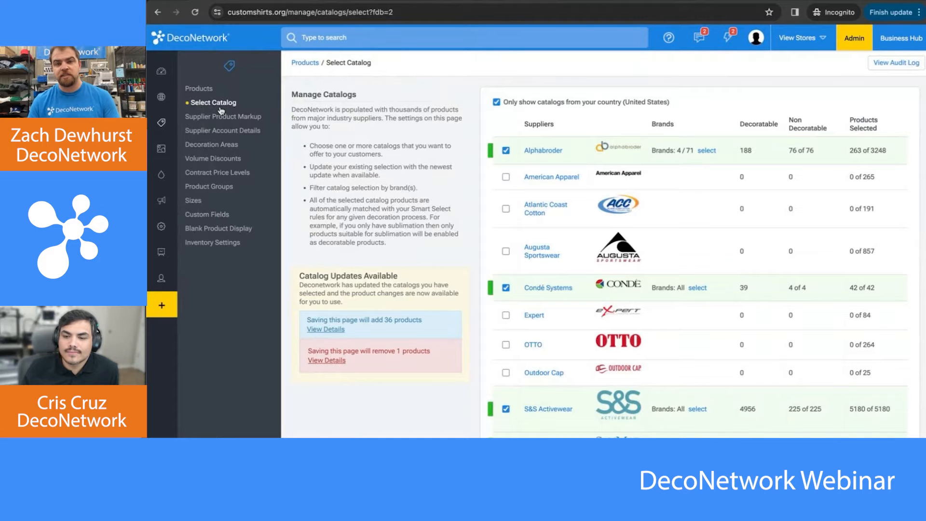
Review the brands selected for the Alphabroder catalog, including Prime Line, and close the selection without applying changes.
click(707, 151)
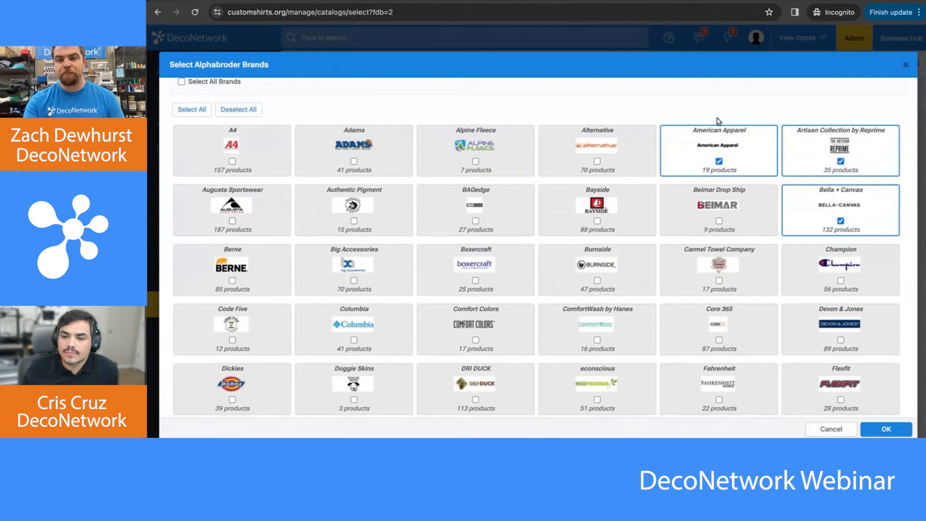
scroll(719, 123, down, 3)
scroll(531, 241, down, 6)
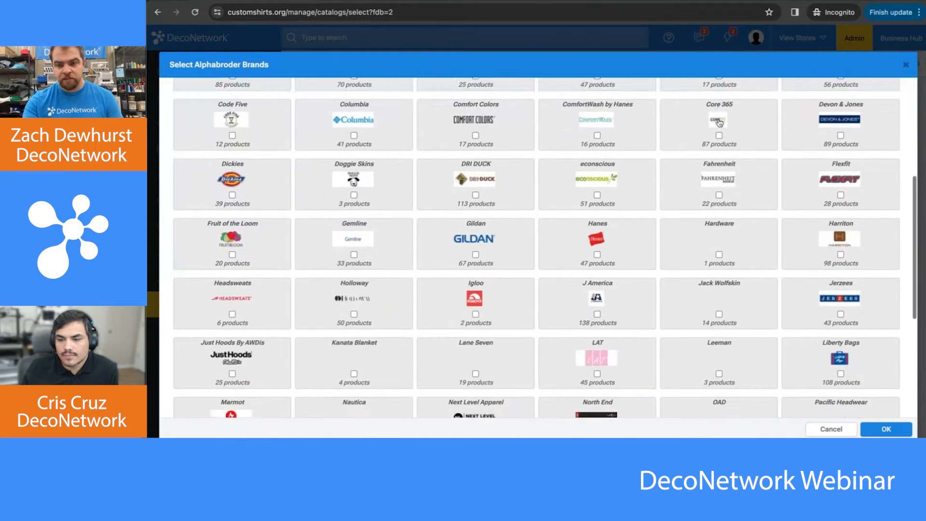
click(231, 280)
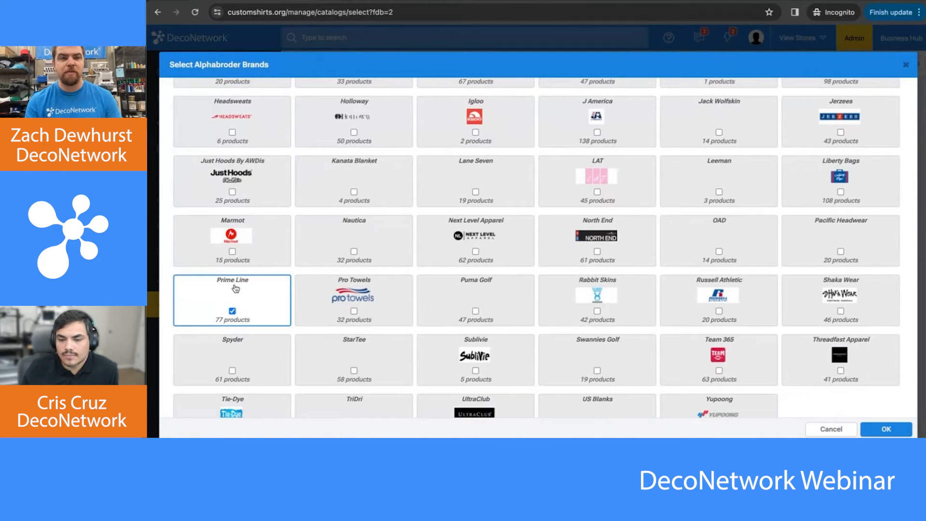
click(840, 431)
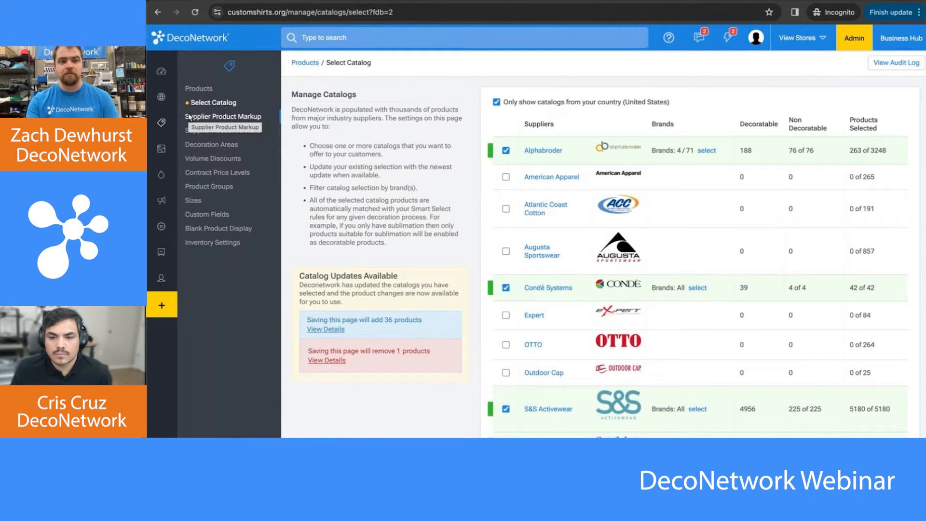
In the Non Apparel decoration areas, enable Hard Goods Right Side, Hard Goods Back, Hard Goods Front and Hard Goods Left Side.
click(230, 145)
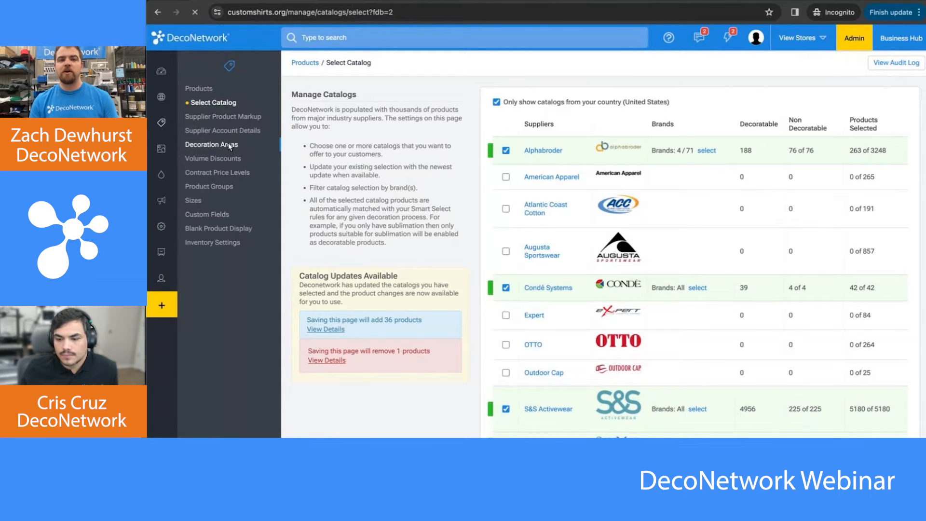
scroll(415, 266, down, 3)
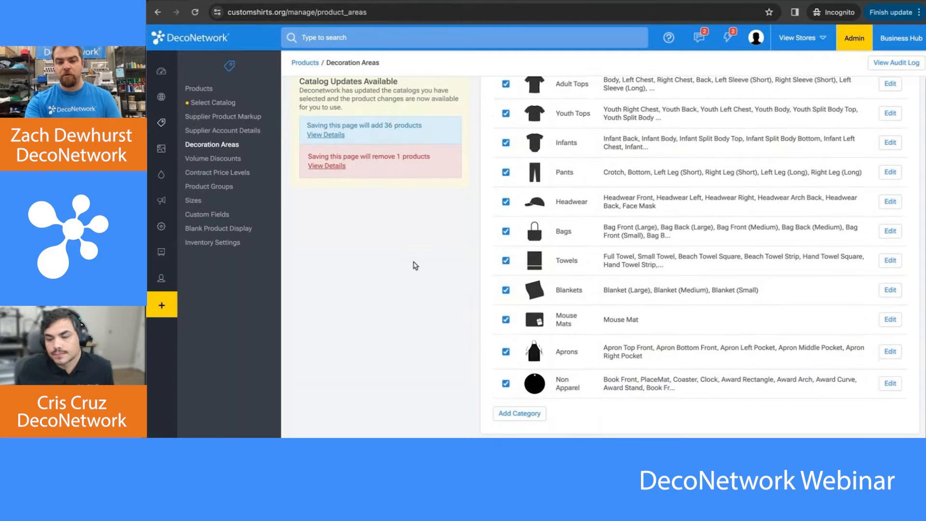
click(890, 384)
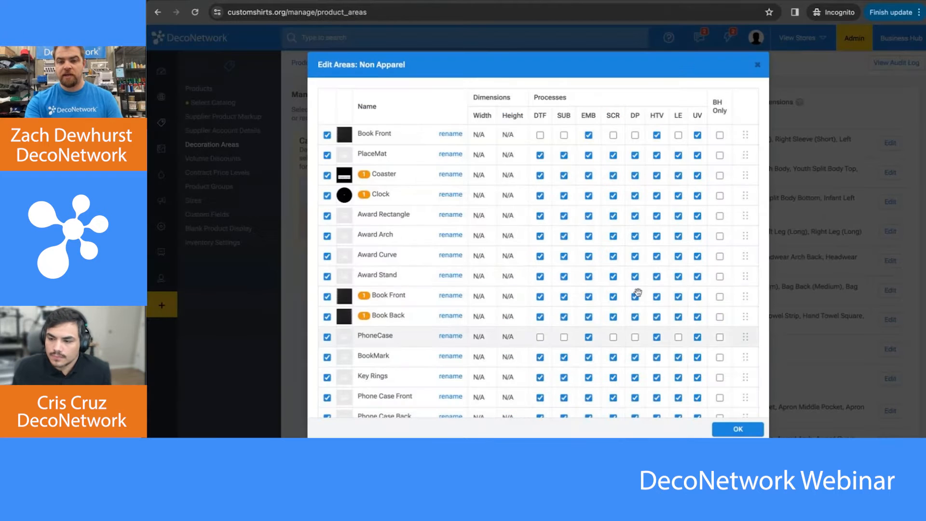
scroll(527, 276, down, 15)
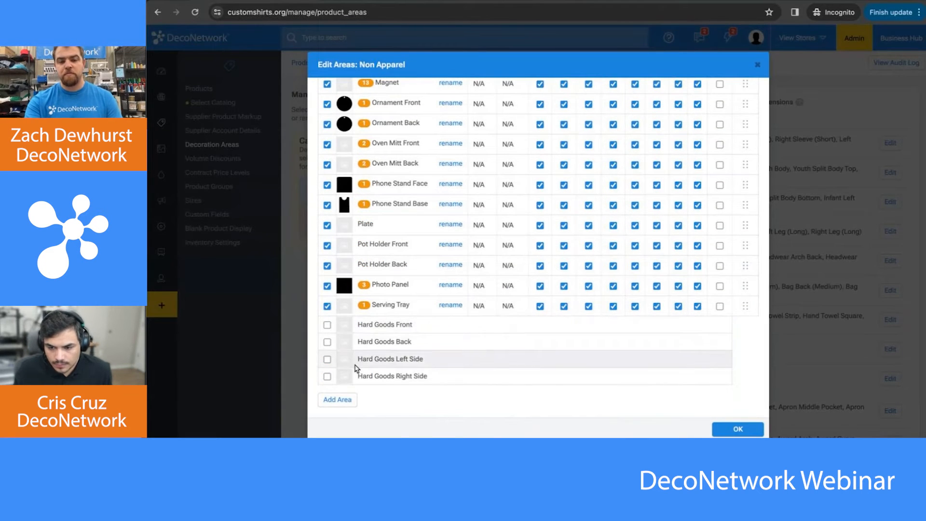
click(329, 379)
click(327, 362)
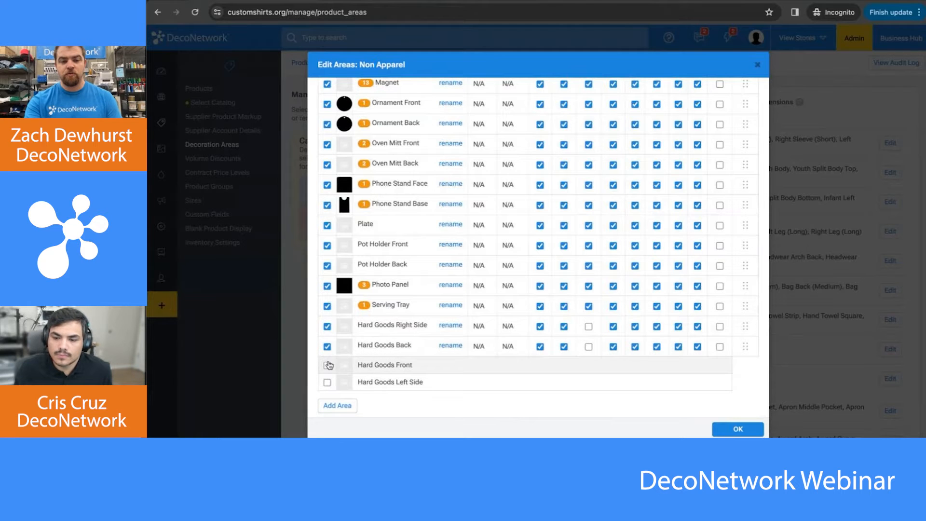
click(327, 366)
click(327, 386)
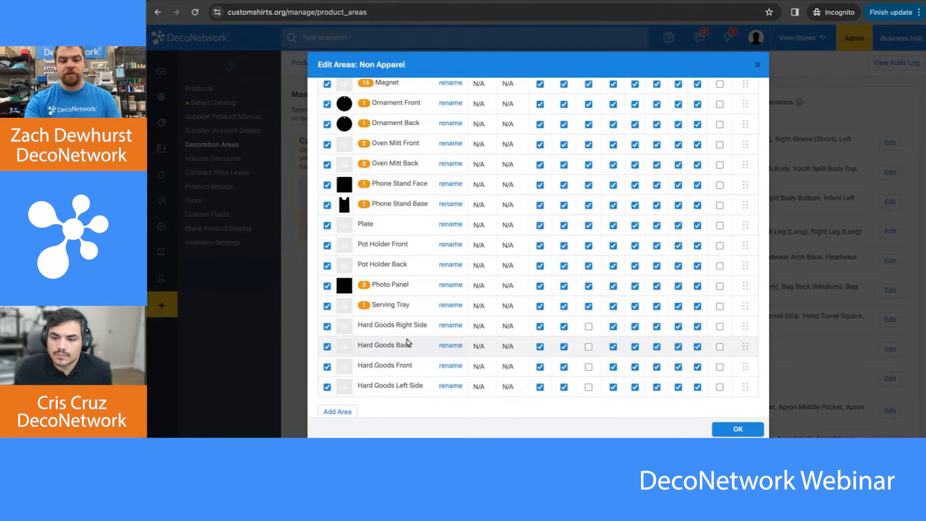
Disable the DTF, SUB, SCR, DP, HTV and LE processes for the Hard Goods Left Side area.
click(540, 387)
click(564, 387)
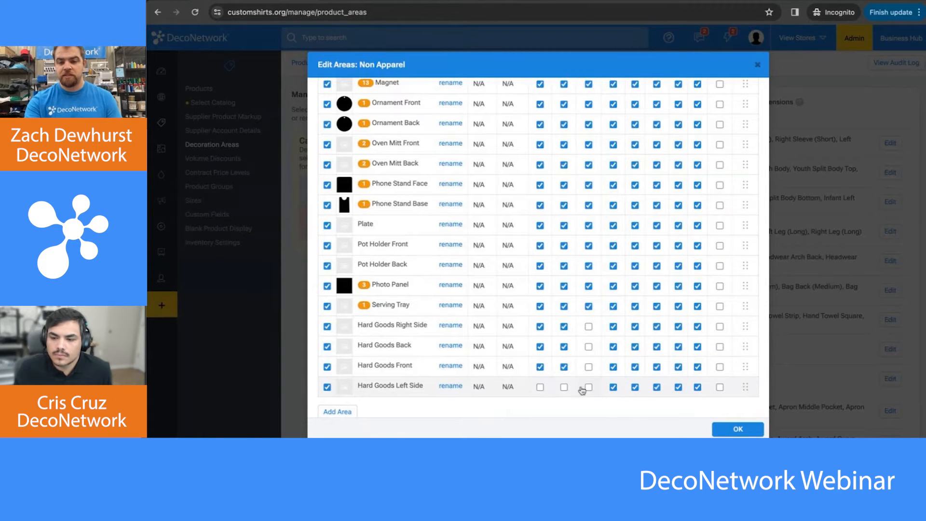
click(613, 387)
click(634, 387)
click(656, 386)
click(678, 387)
Disable LE for Hard Goods Front, Back and Right Side, and also HTV, DP and SCR for Hard Goods Right Side.
click(678, 367)
click(678, 346)
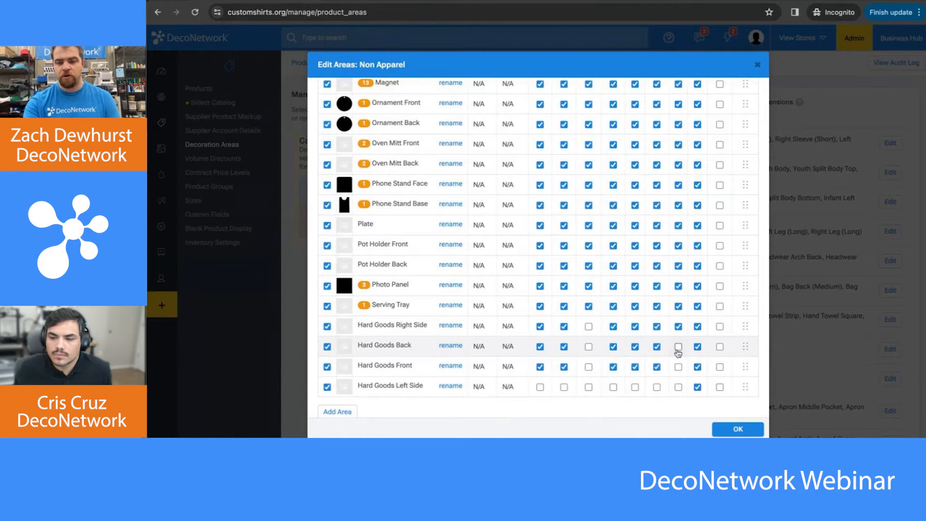
click(678, 327)
click(656, 327)
click(635, 326)
click(613, 326)
Disable the SCR, DP and HTV processes for the Hard Goods Back and Hard Goods Front areas.
click(613, 346)
click(634, 347)
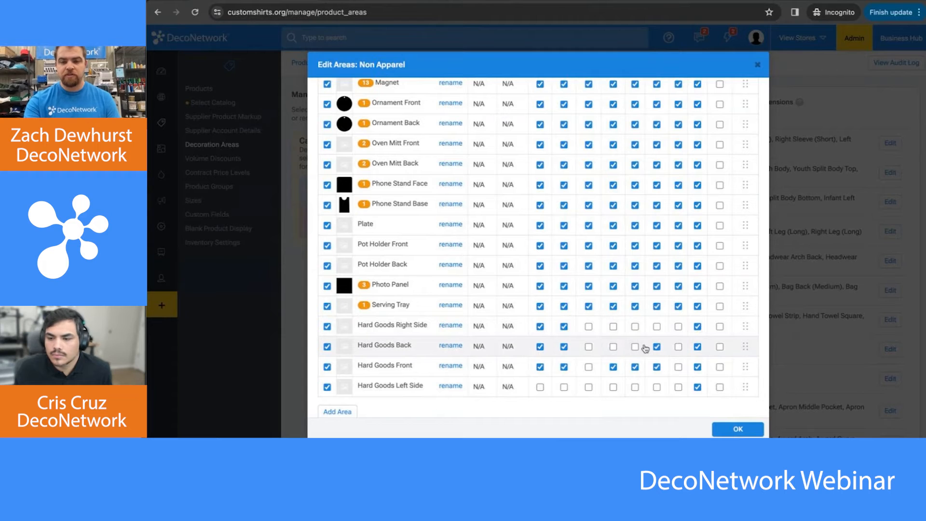
click(657, 346)
click(656, 366)
click(635, 366)
click(613, 367)
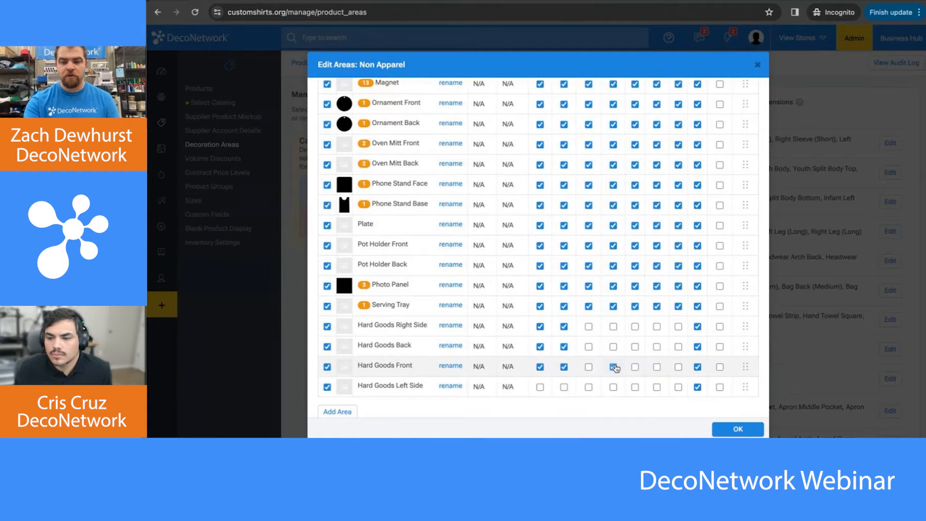
Disable DTF and SUB for Hard Goods Front and Right Side, disable DTF for Hard Goods Back, and accept the Non Apparel area edits.
click(563, 366)
click(539, 367)
click(539, 346)
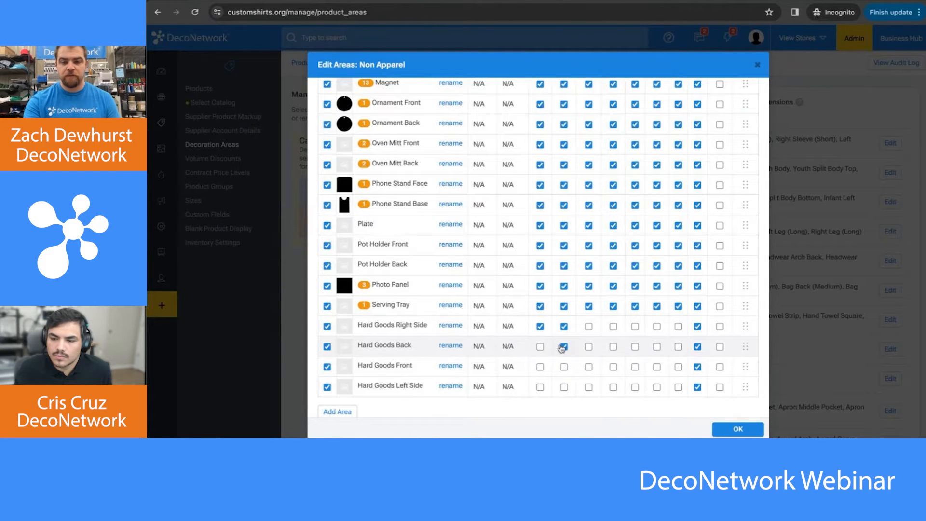
click(564, 346)
click(564, 334)
click(540, 334)
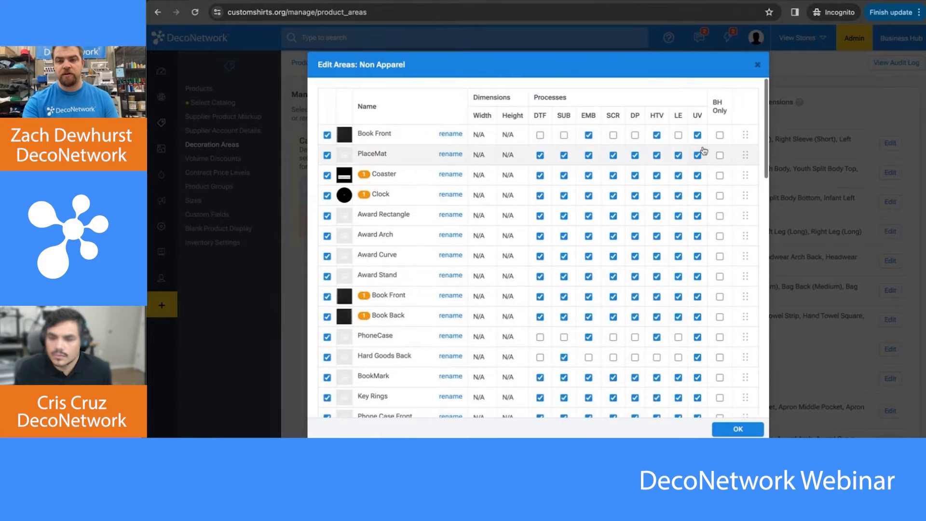
scroll(702, 118, down, 1)
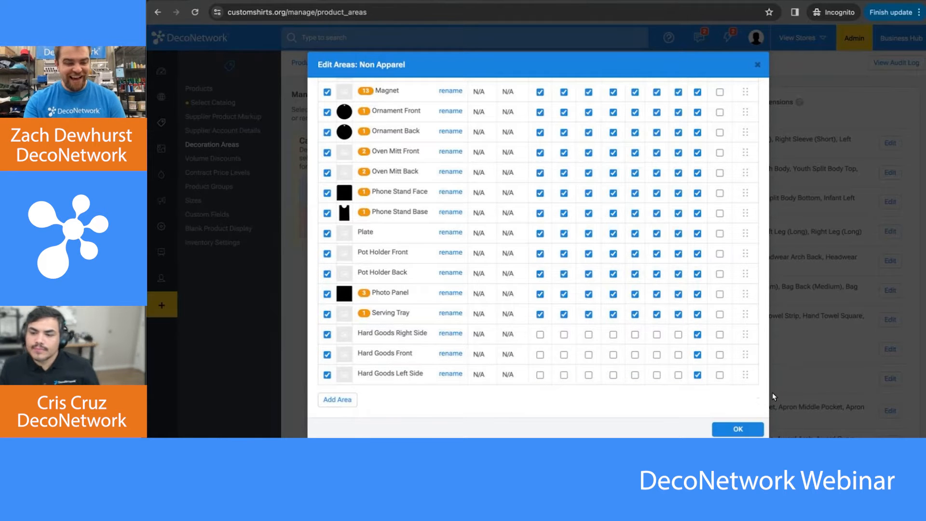
click(739, 429)
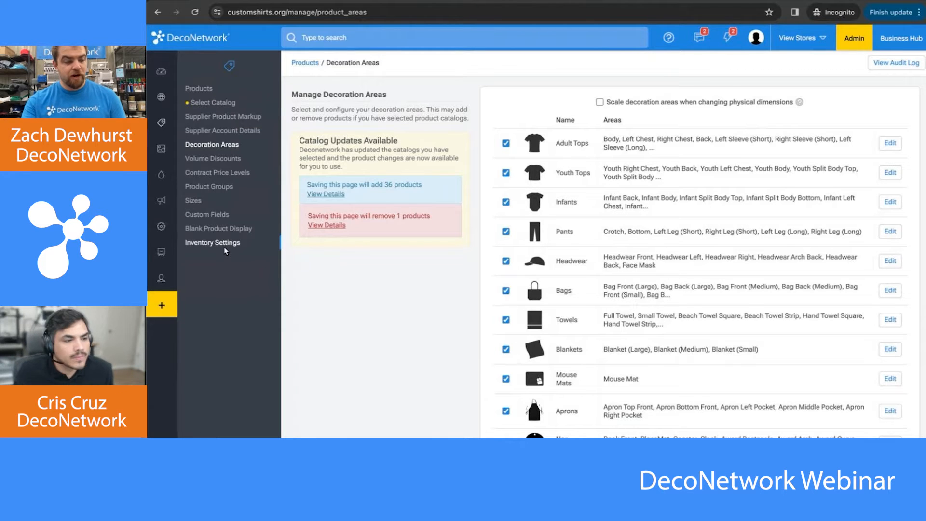
Switch to the printphase site and open the credit card pricing and limits in the DecoPay payment configuration.
click(185, 229)
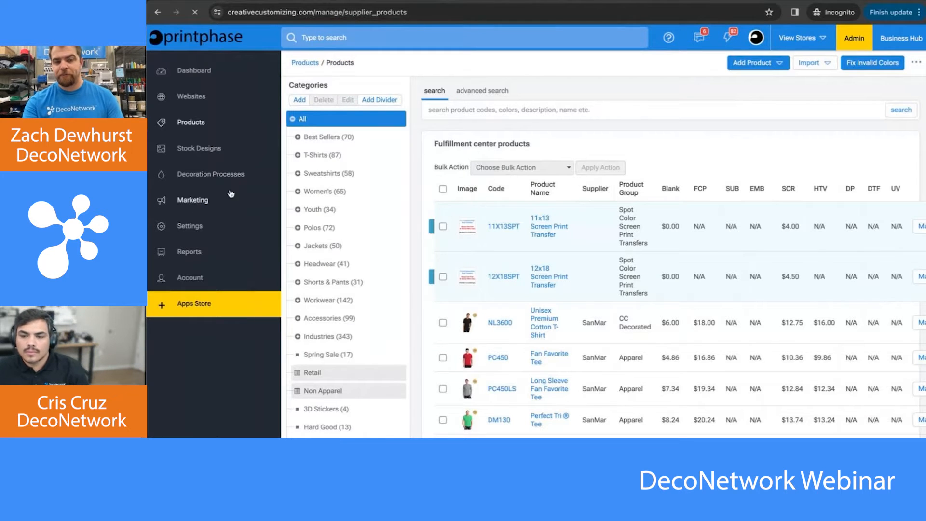
click(190, 226)
click(225, 146)
click(604, 363)
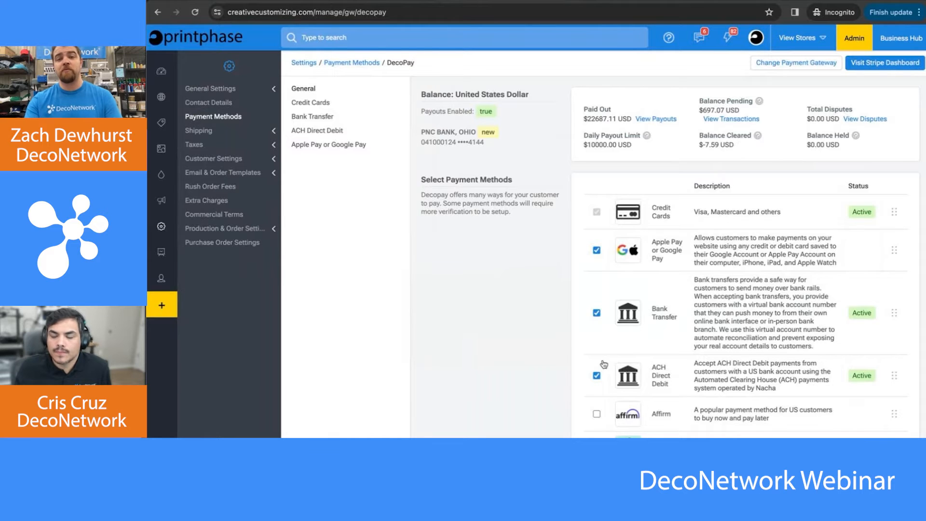
click(324, 104)
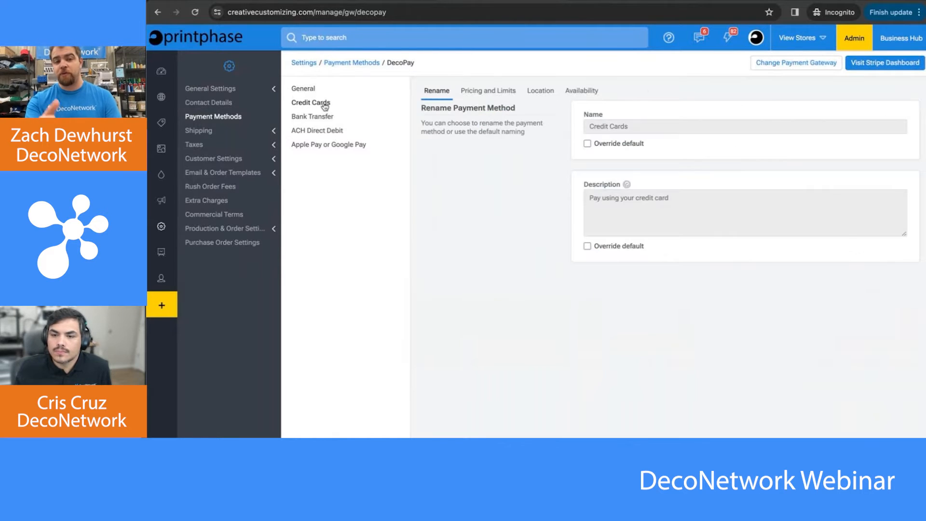
click(488, 91)
scroll(602, 229, down, 2)
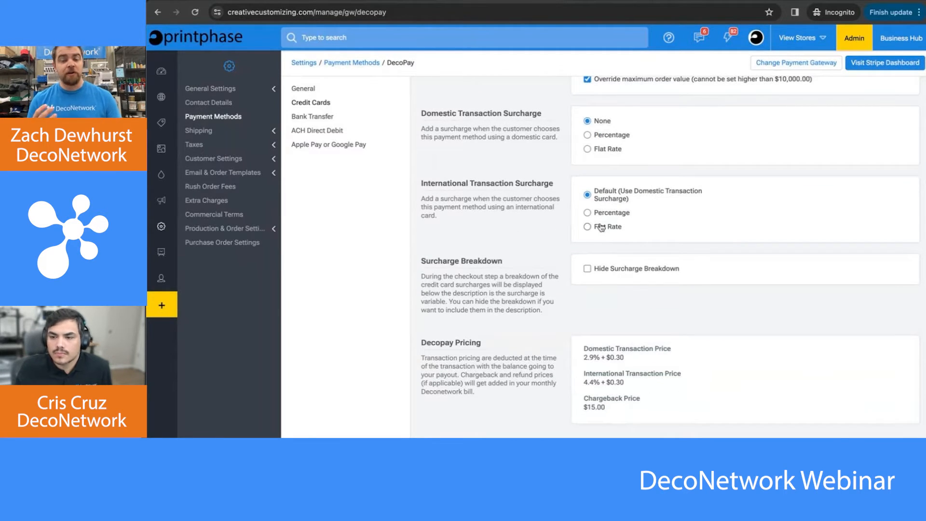
scroll(601, 226, up, 3)
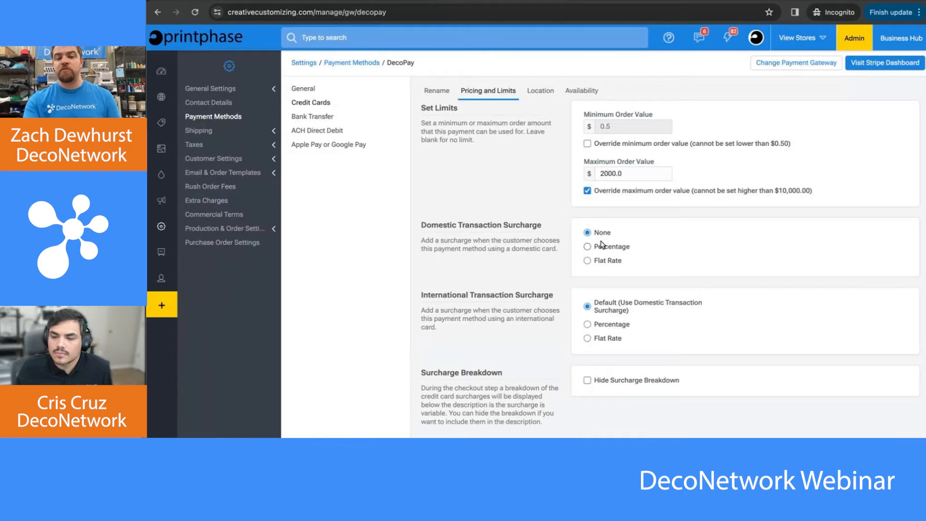
Set the domestic transaction surcharge for credit card payments to a percentage of 3.5%.
click(601, 247)
double_click(782, 245)
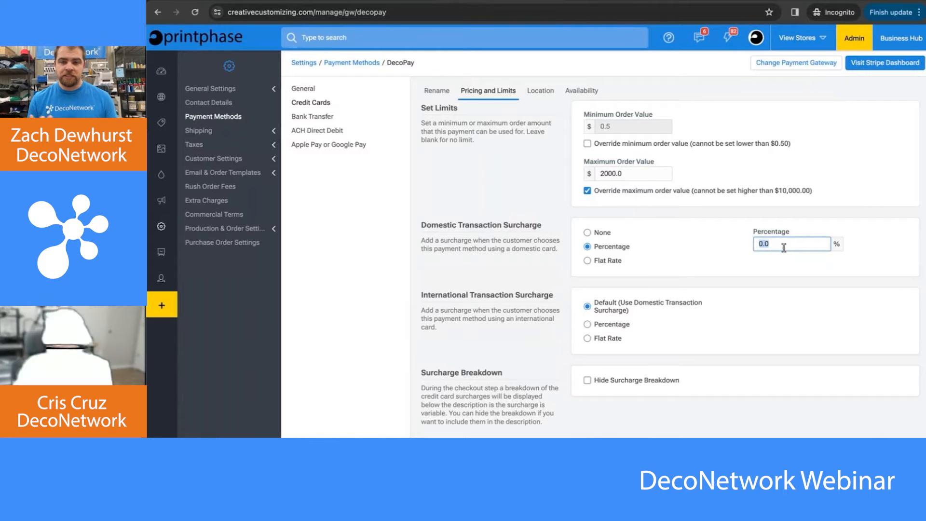
text(4.5)
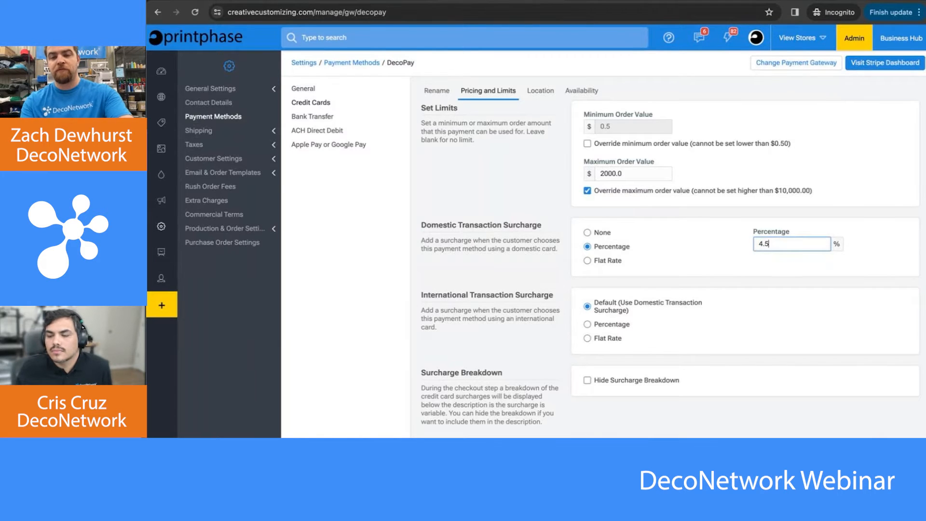
key(BackSpace)
key(BackSpace)
key(BackSpace)
text(3.5)
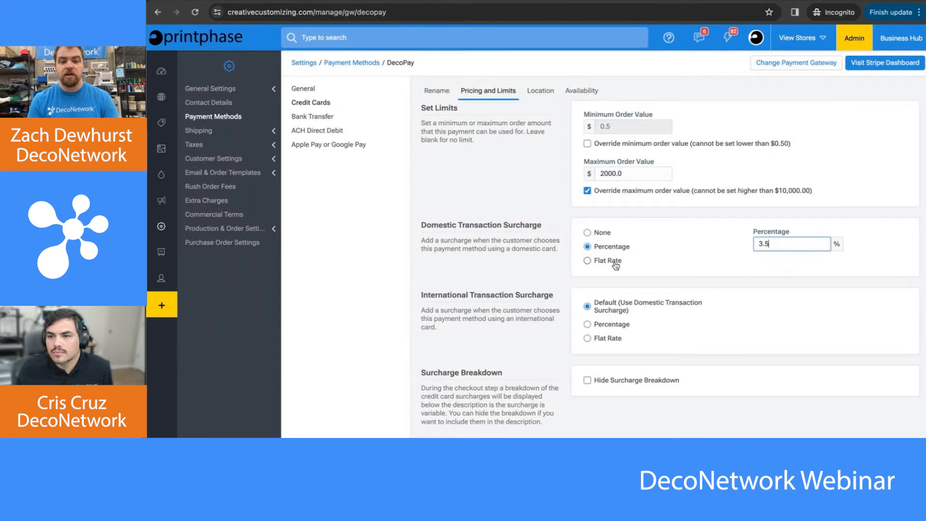
scroll(615, 265, down, 2)
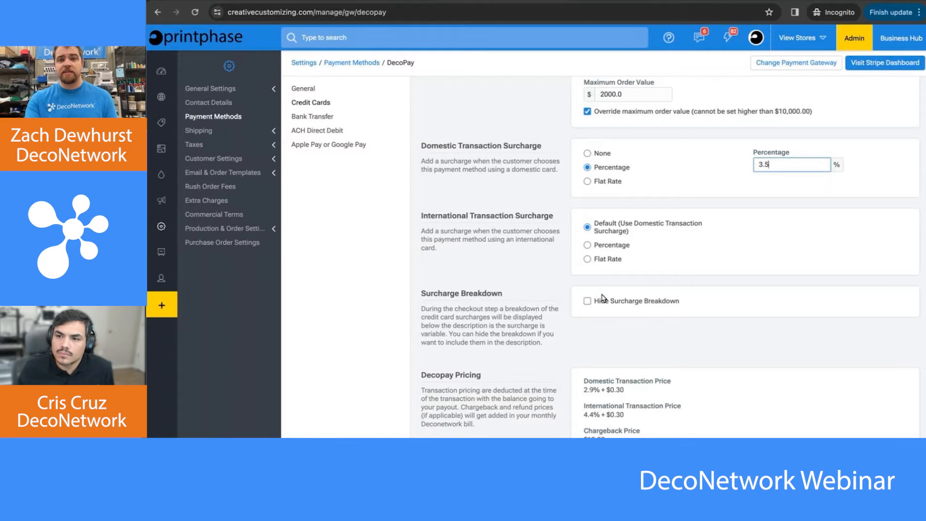
Review the limits and surcharge options of the DecoPay ACH Direct Debit method and the manual Cash payment method.
click(323, 132)
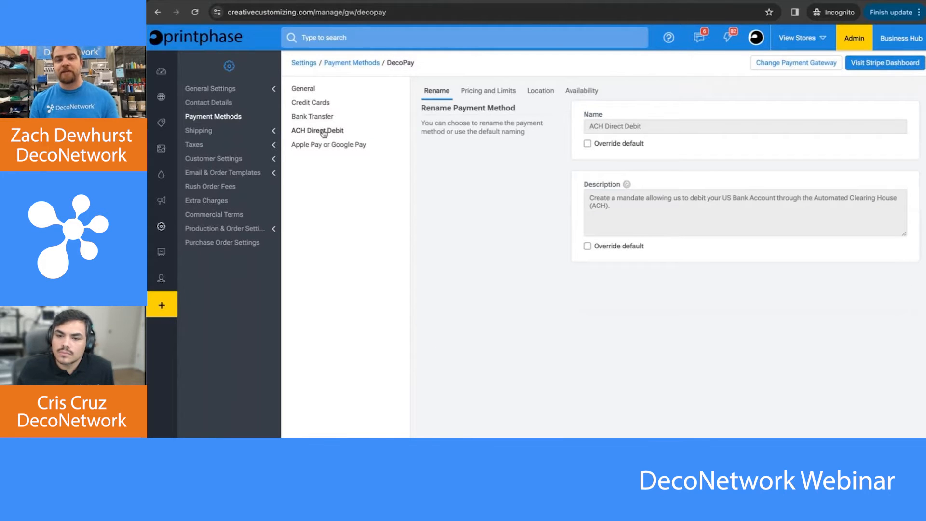
click(506, 93)
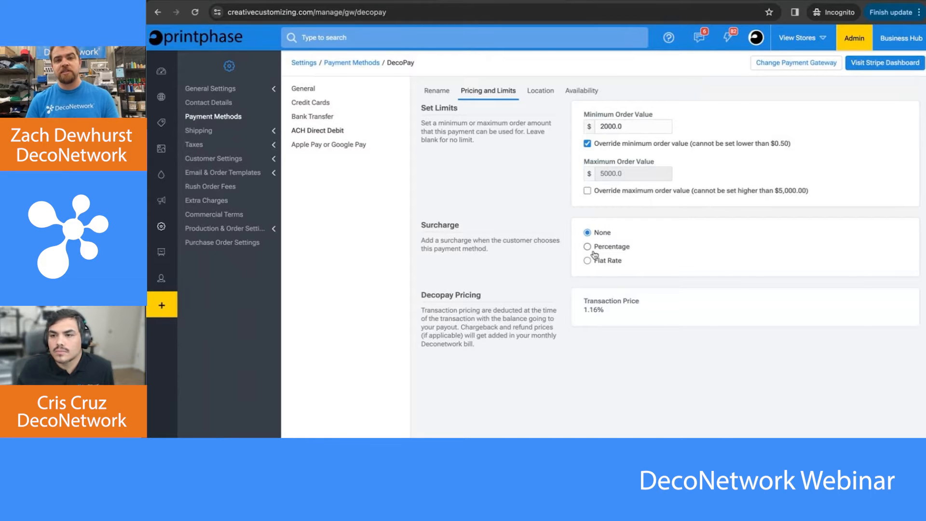
click(237, 117)
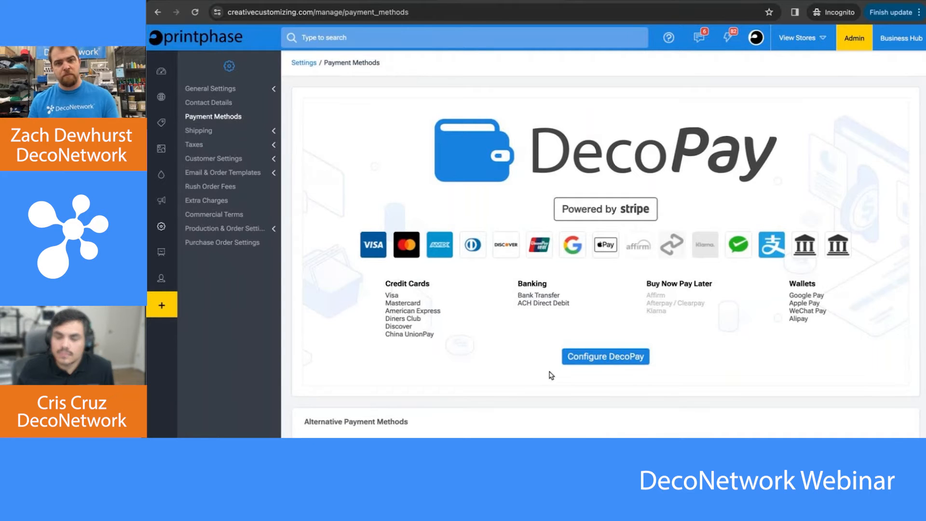
scroll(551, 375, down, 4)
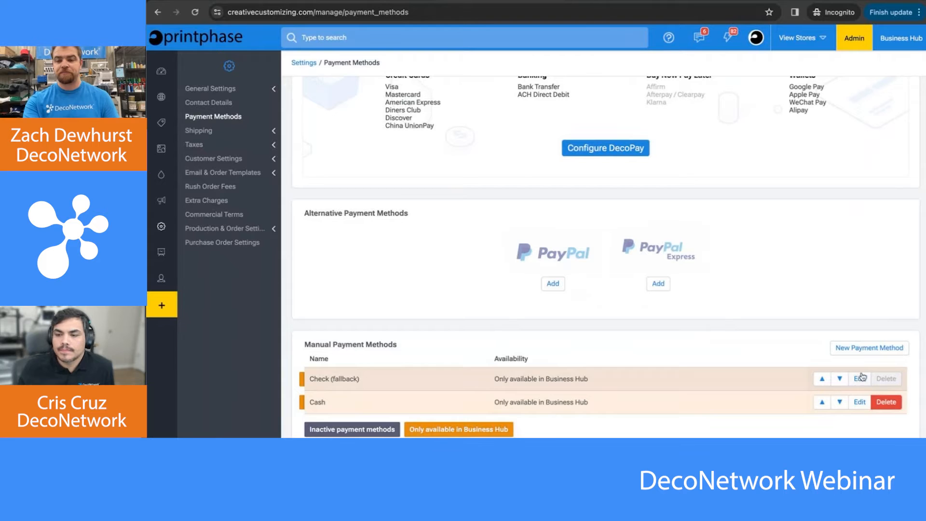
click(858, 402)
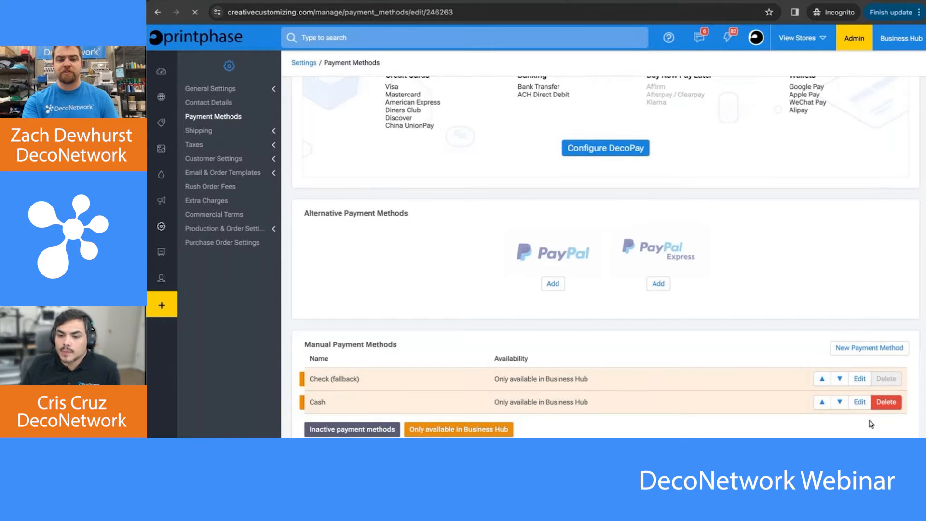
click(314, 120)
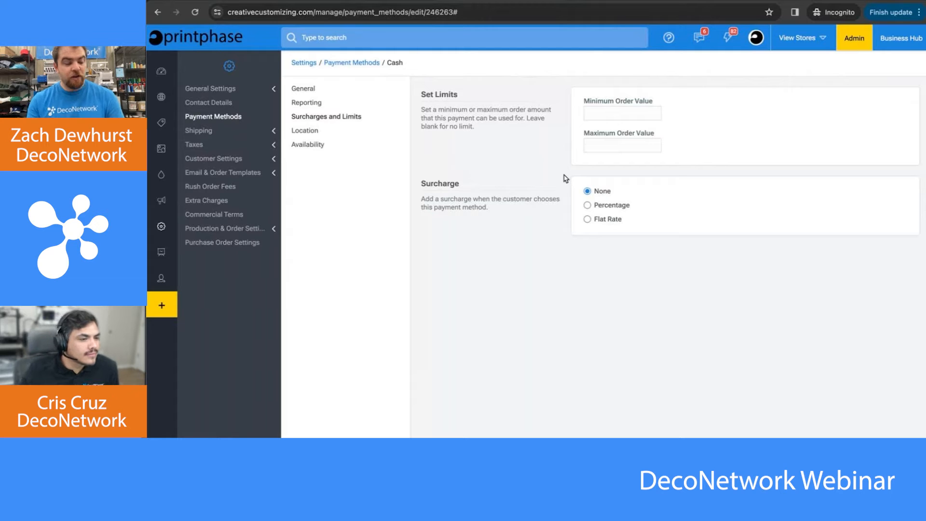
Review the configured shipping methods and the live shipping carrier connections, including the methods offered through ShipStation.
click(246, 137)
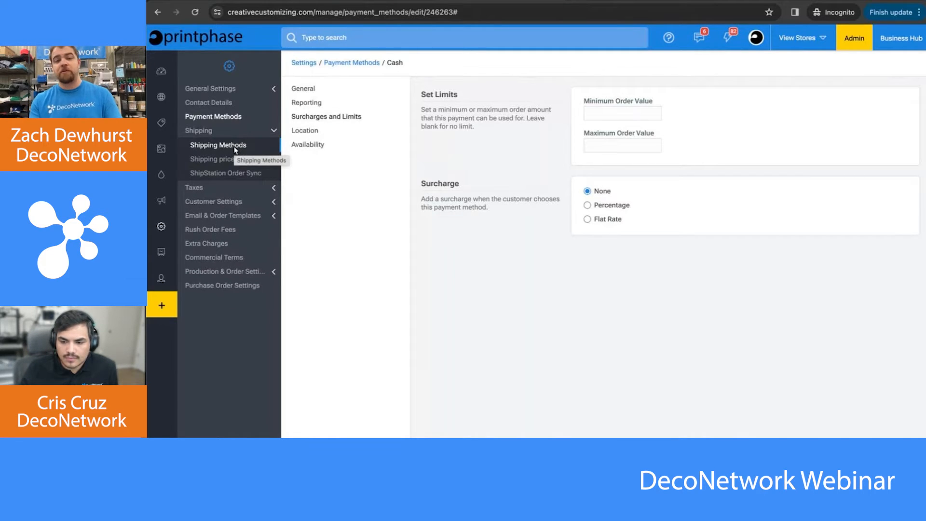
click(234, 148)
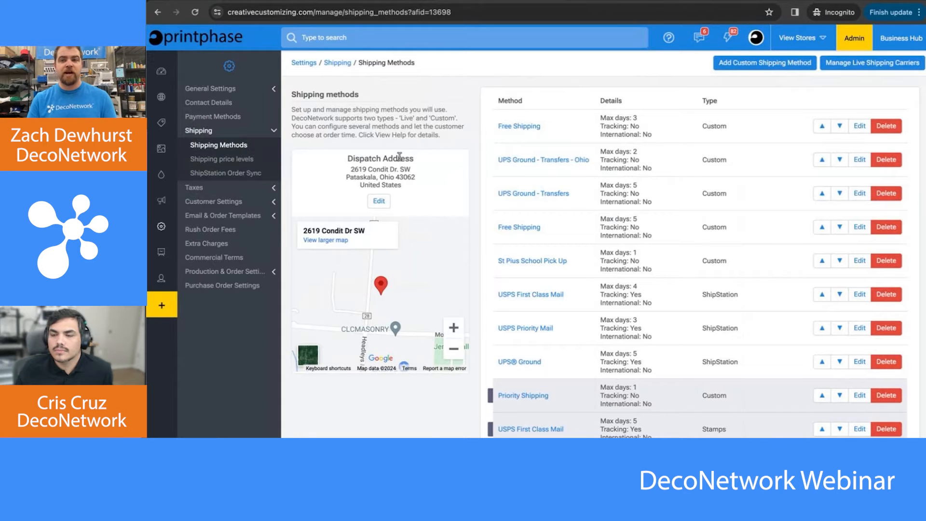
click(877, 70)
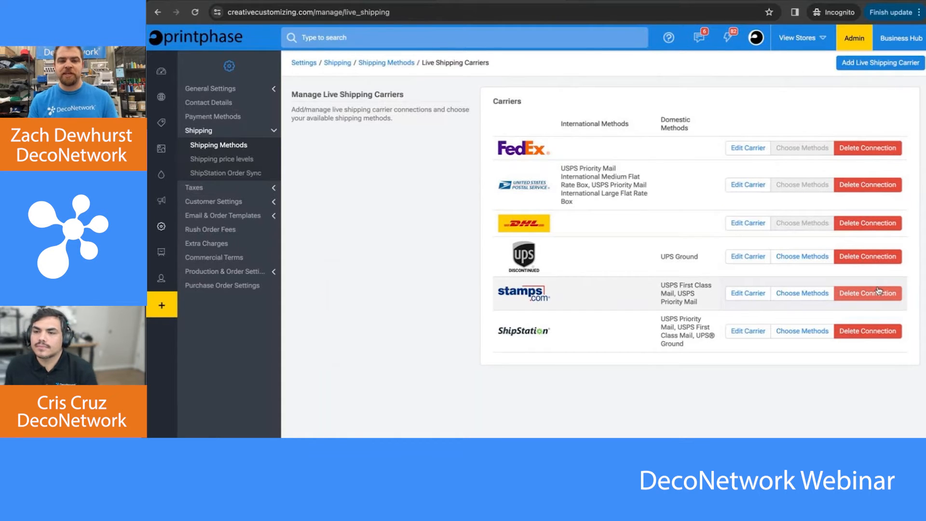
click(814, 331)
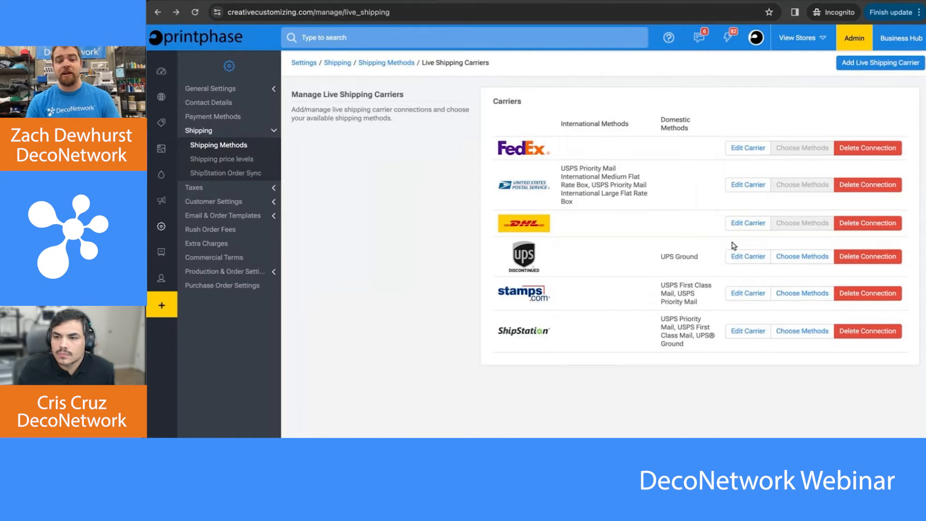
Exclude the Foundation Park Pick Up shipping method from the ShipStation order sync.
click(238, 174)
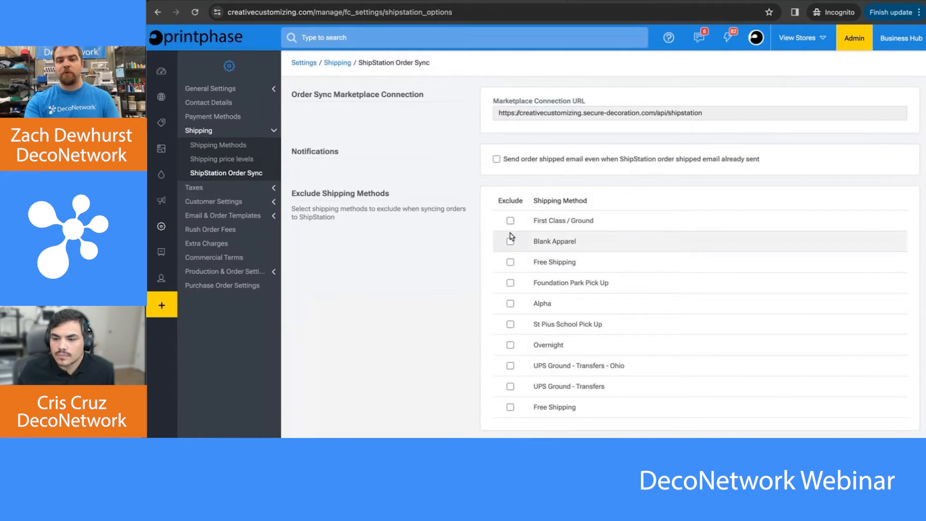
click(510, 283)
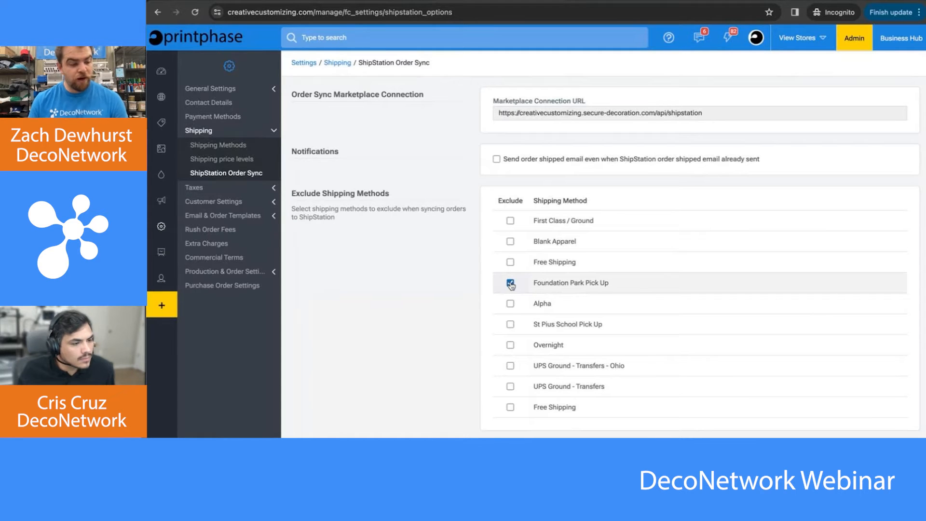
Examine the Dropbox production files sync settings and the choices for when production files are synced.
click(233, 271)
click(227, 329)
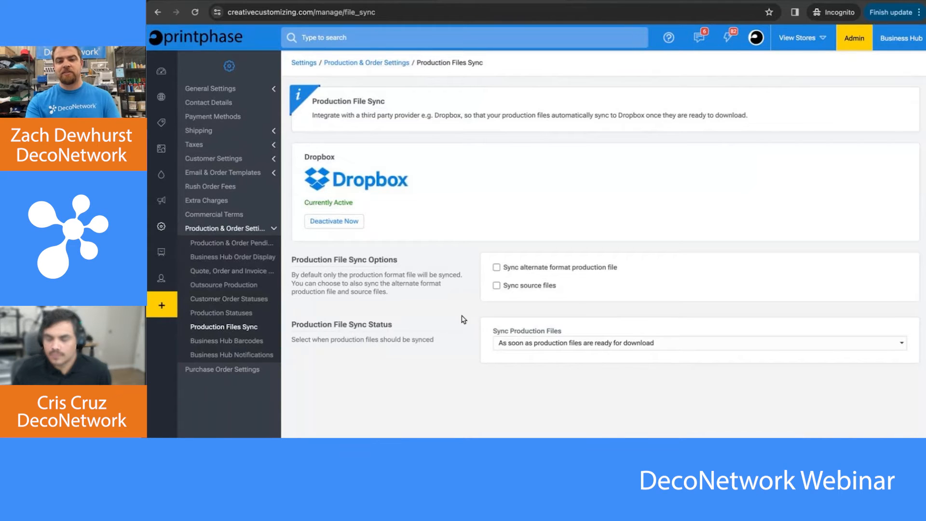
click(513, 342)
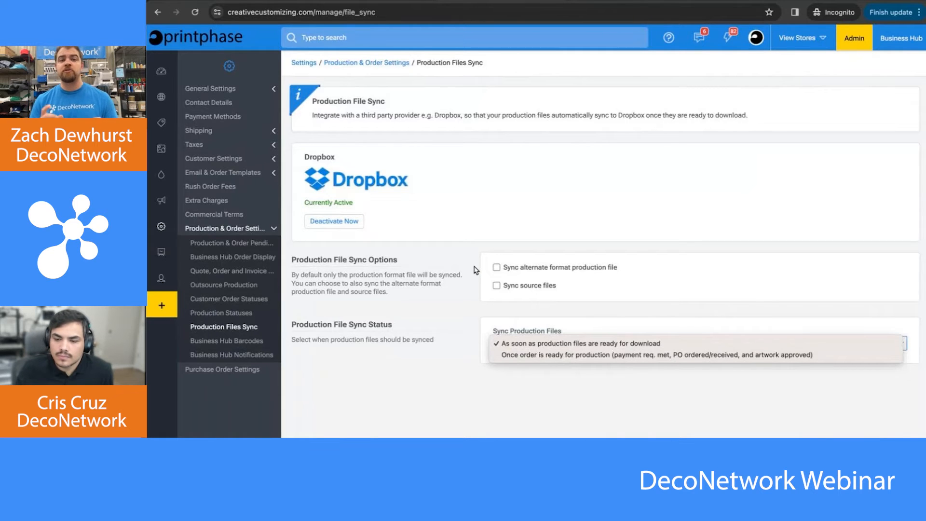
click(165, 177)
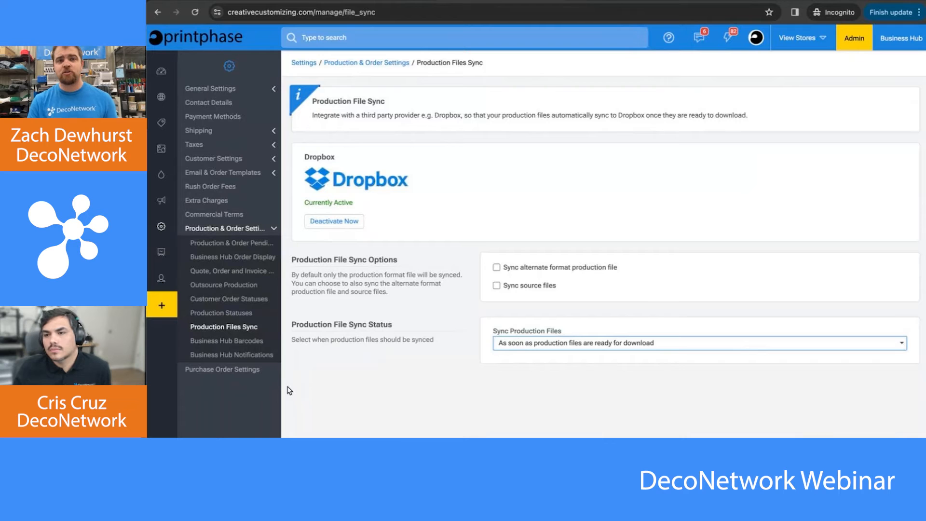
Examine the purchase order settings and the available choices for purchase order overage behavior.
click(226, 370)
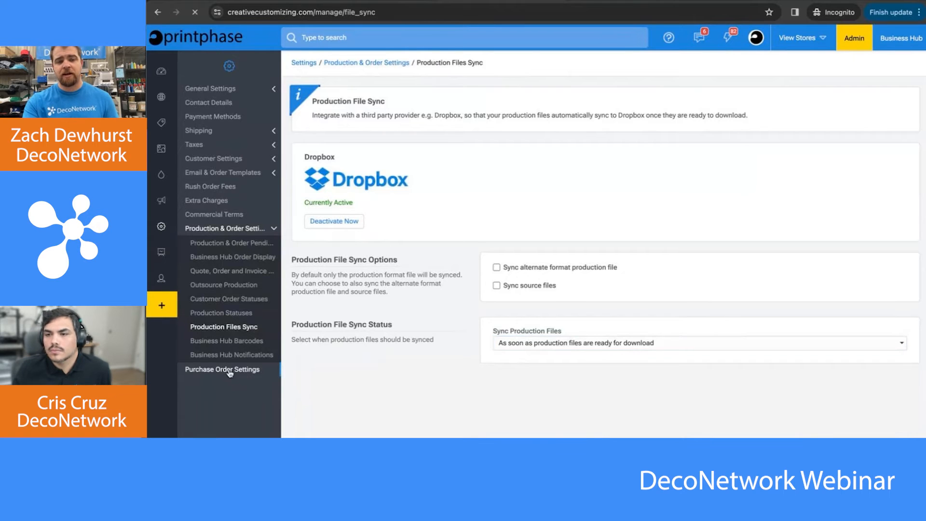
scroll(515, 338, down, 1)
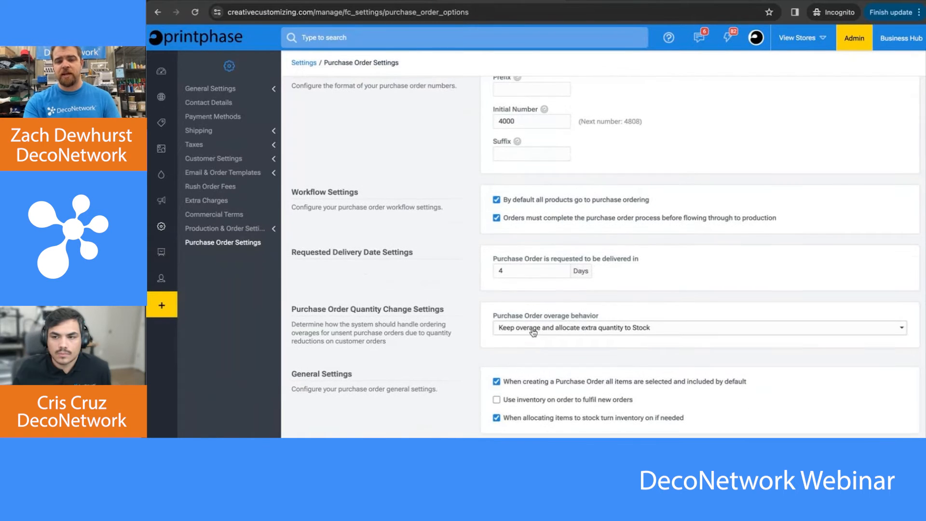
click(517, 330)
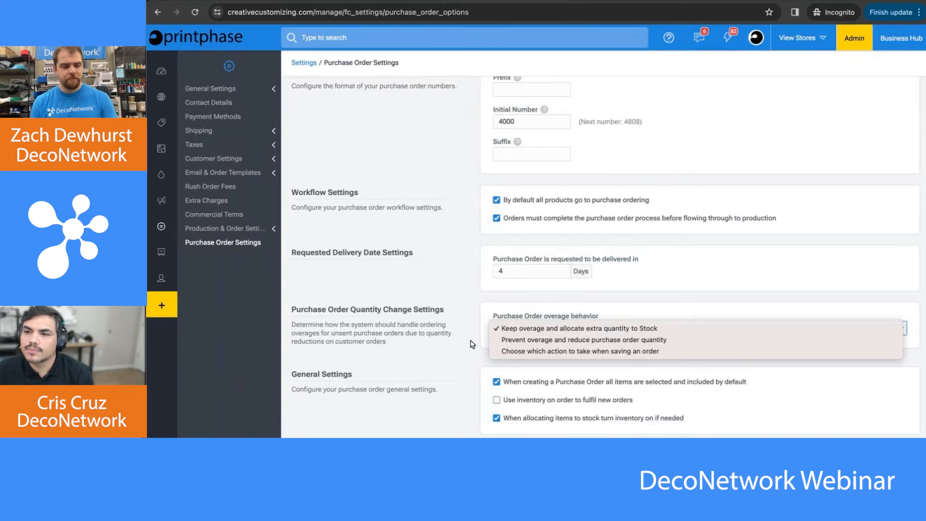
click(229, 232)
Open a new production status form from the production statuses and examine the individual processes it can be limited to.
click(229, 233)
click(229, 314)
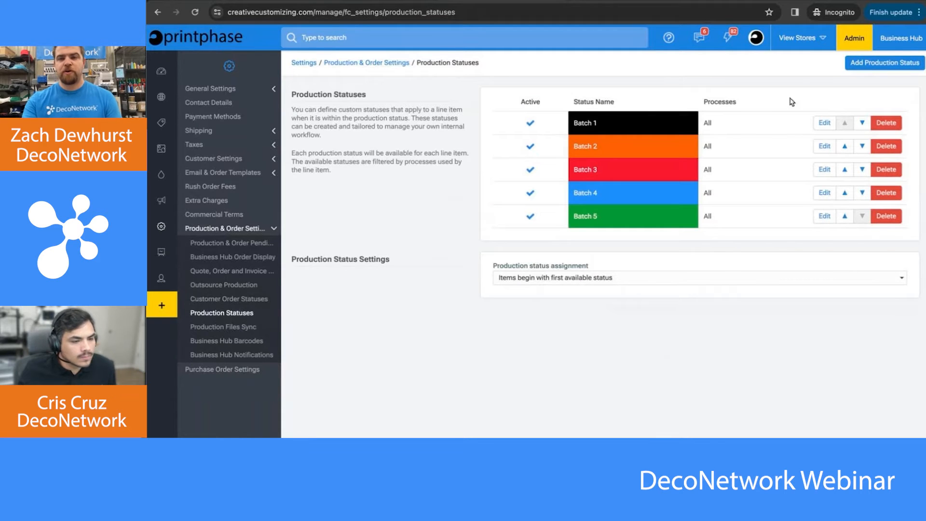
click(879, 64)
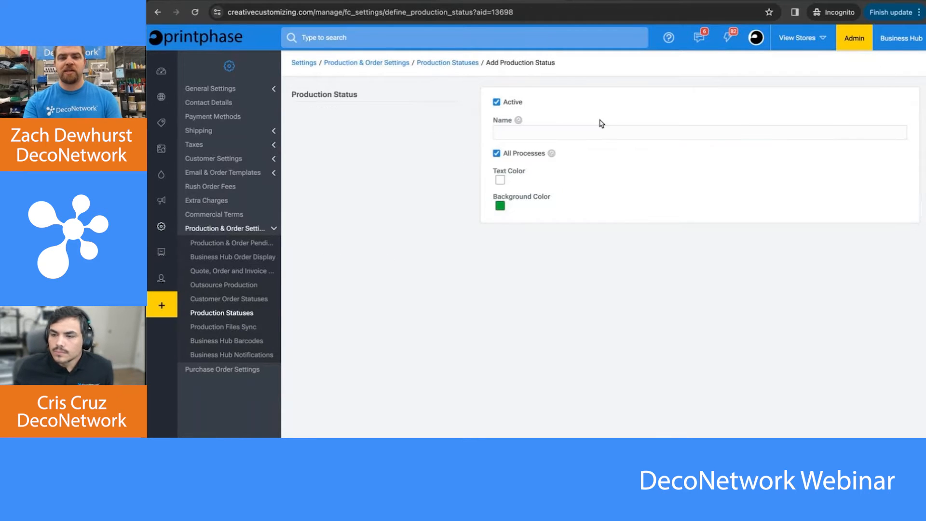
click(514, 159)
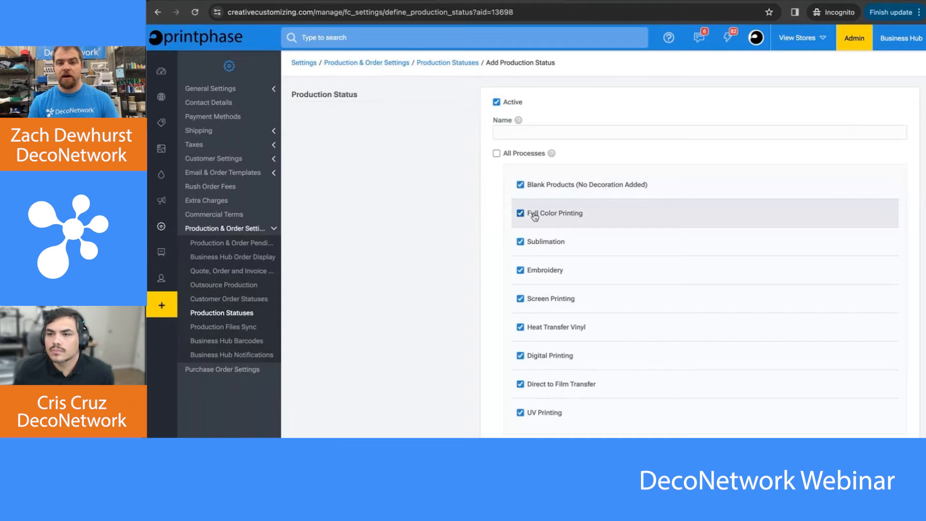
click(512, 154)
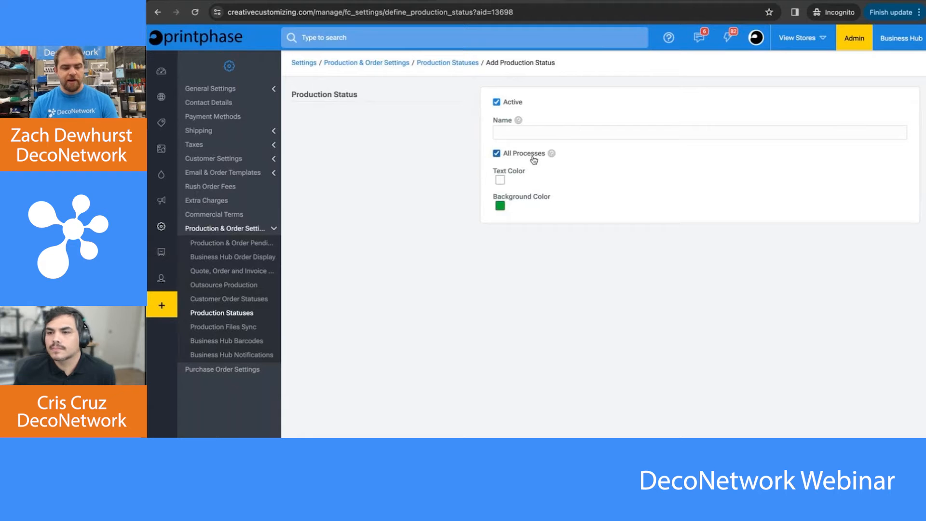
Start a new staff account, give it the Administrator role and examine the default notifications for that role.
click(228, 228)
mouse_move(157, 284)
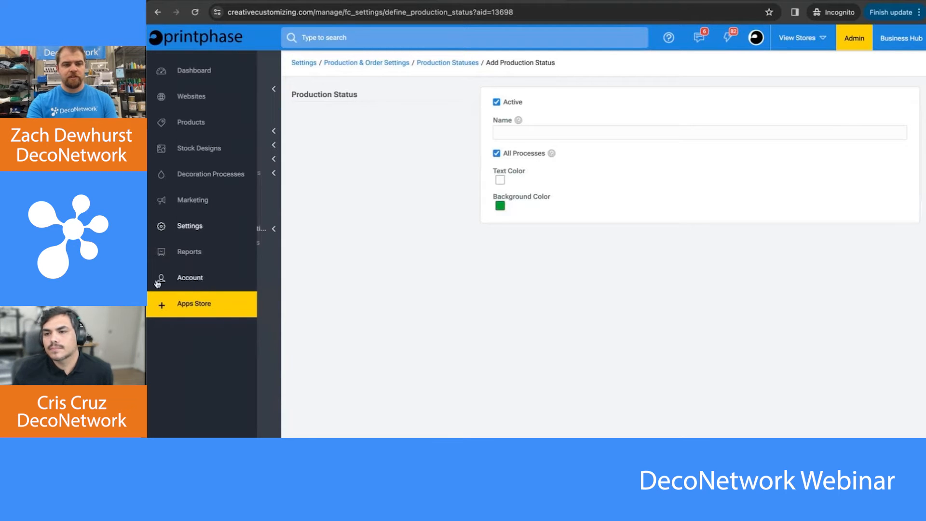
click(186, 277)
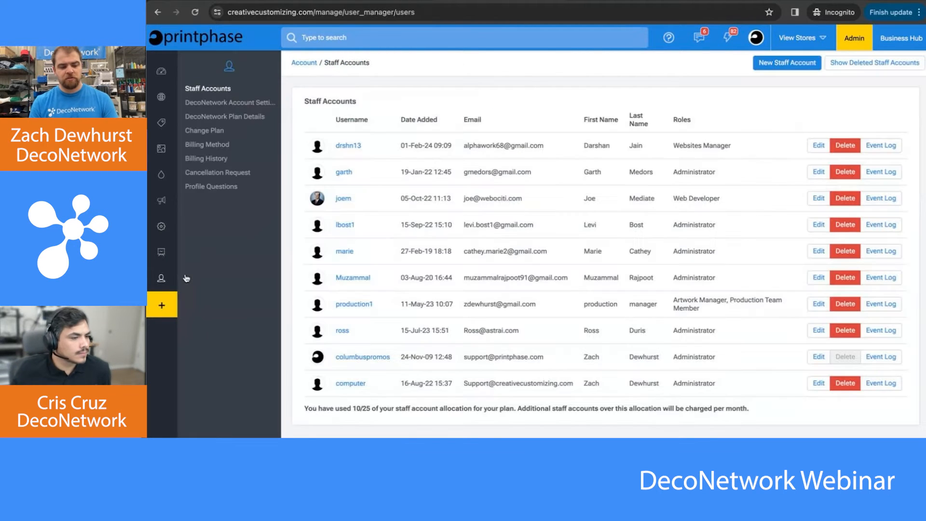
click(787, 72)
scroll(527, 213, down, 6)
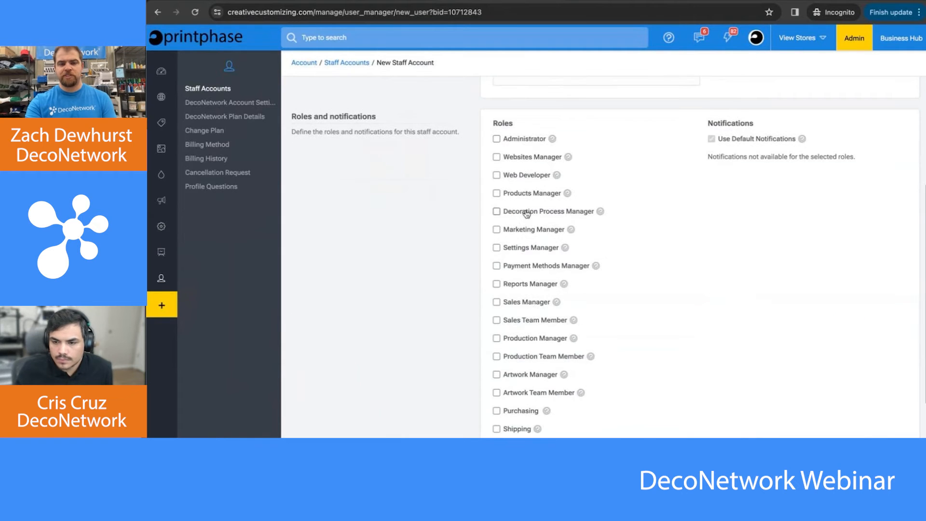
click(524, 141)
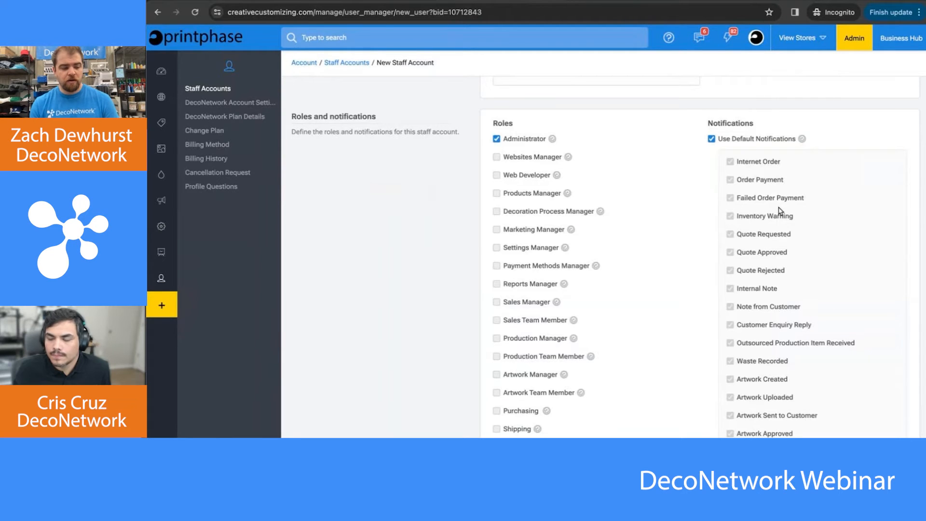
Create a blank design template in the stock designs and save it from the template editor to examine its image details.
mouse_move(164, 157)
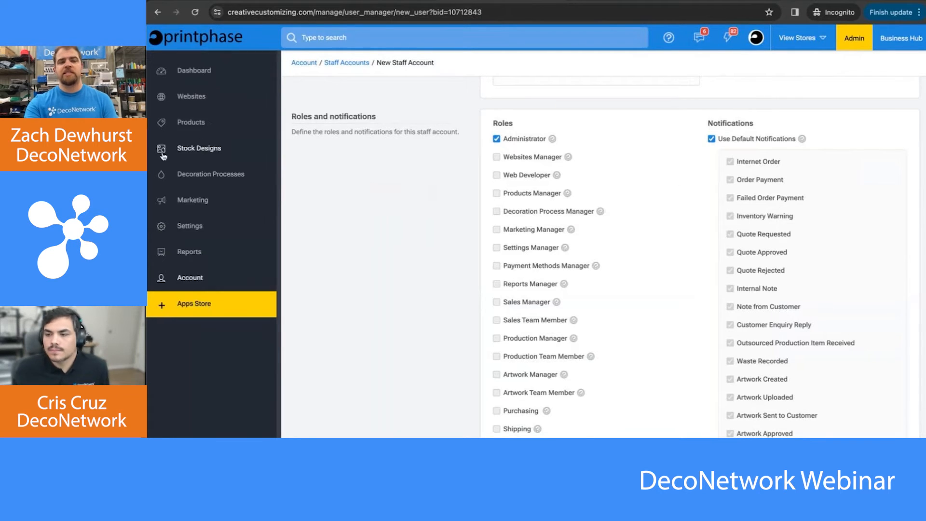
click(182, 153)
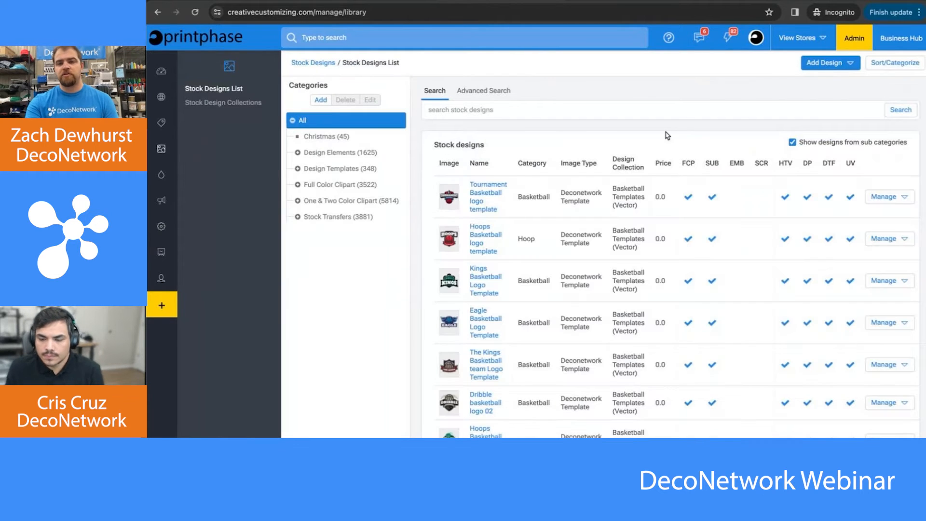
click(847, 65)
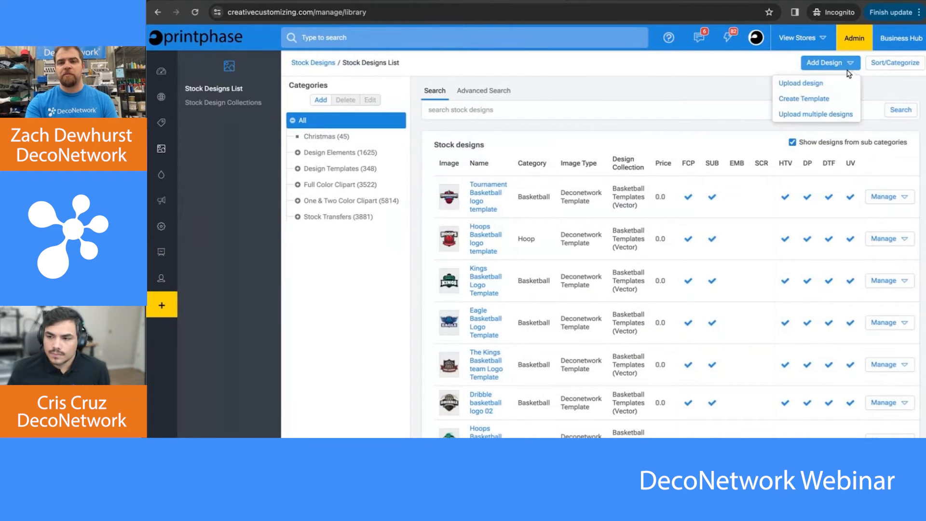
click(841, 98)
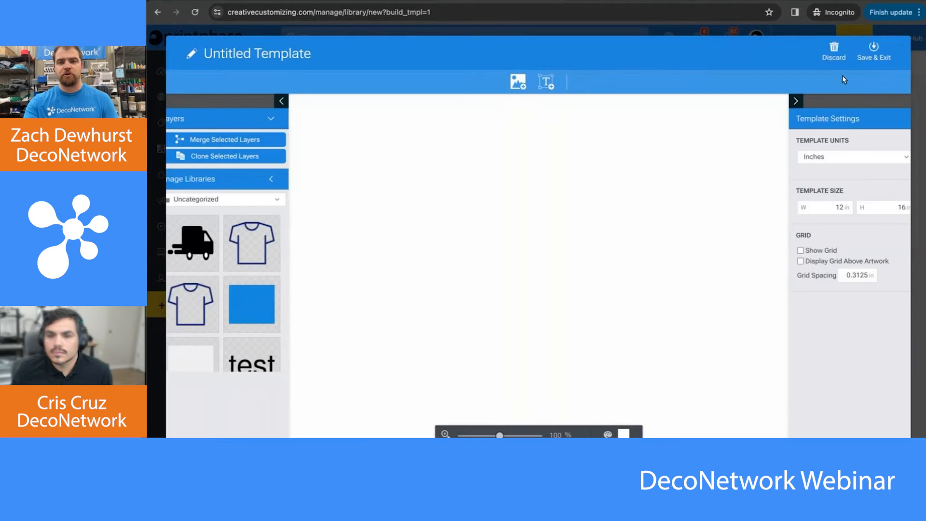
click(874, 53)
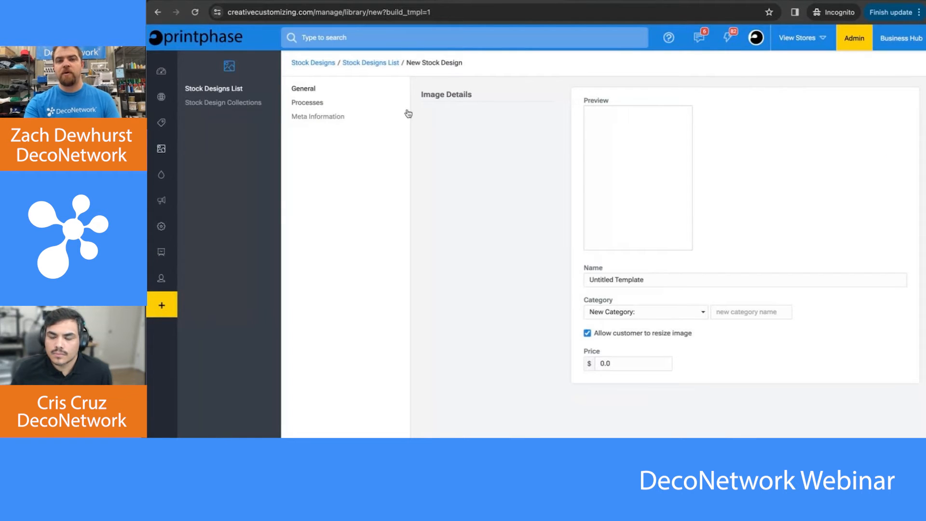
Enable the Track and Field (Vector) collection among the DecoNetwork sports templates in the stock design collections.
click(209, 105)
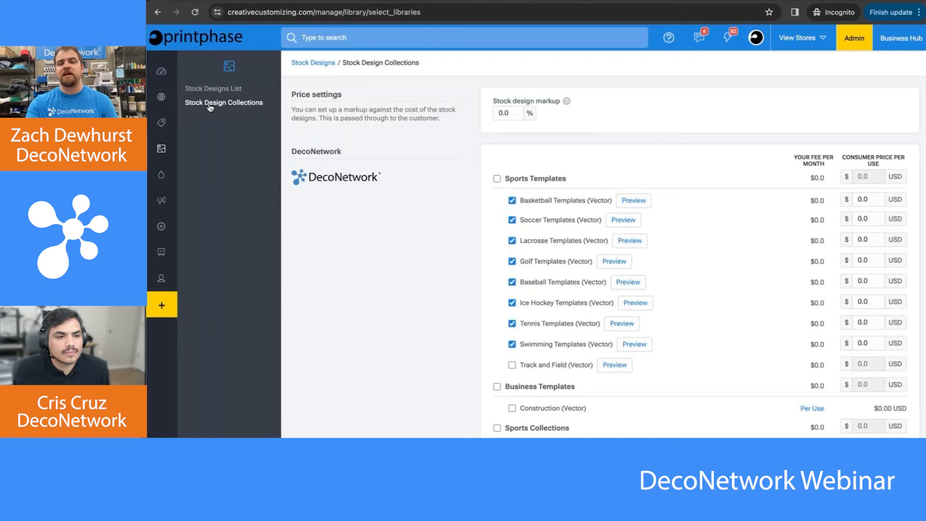
click(512, 365)
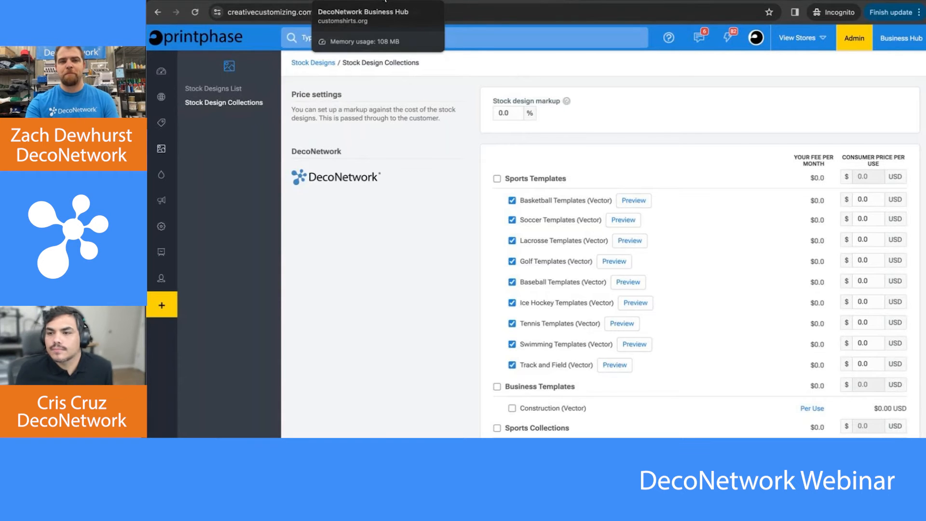
Switch to the customshirts.org Business Hub and examine the dashboard's order charts and the open quotes.
click(384, 0)
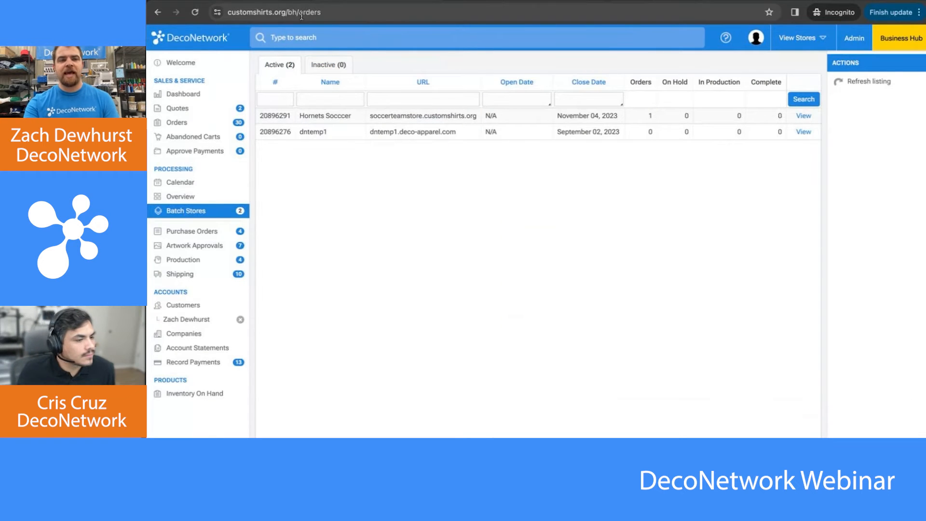
click(186, 95)
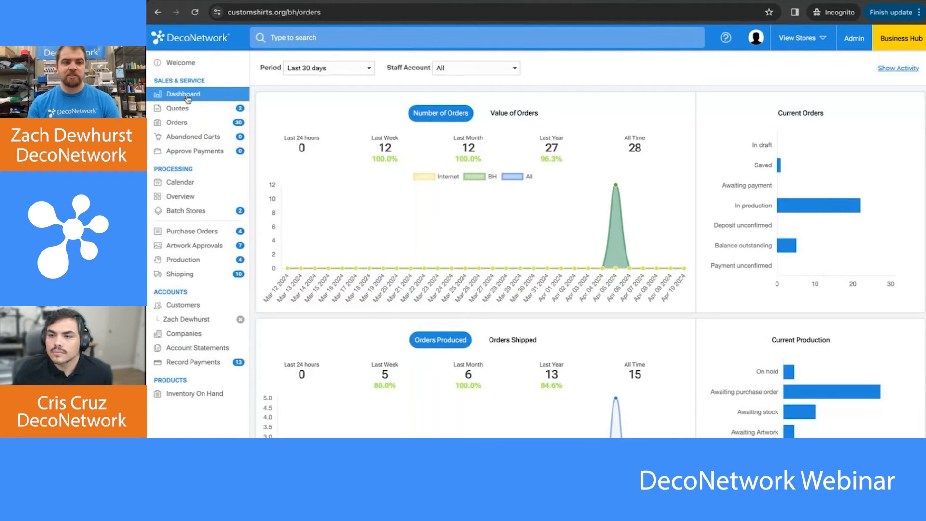
click(192, 111)
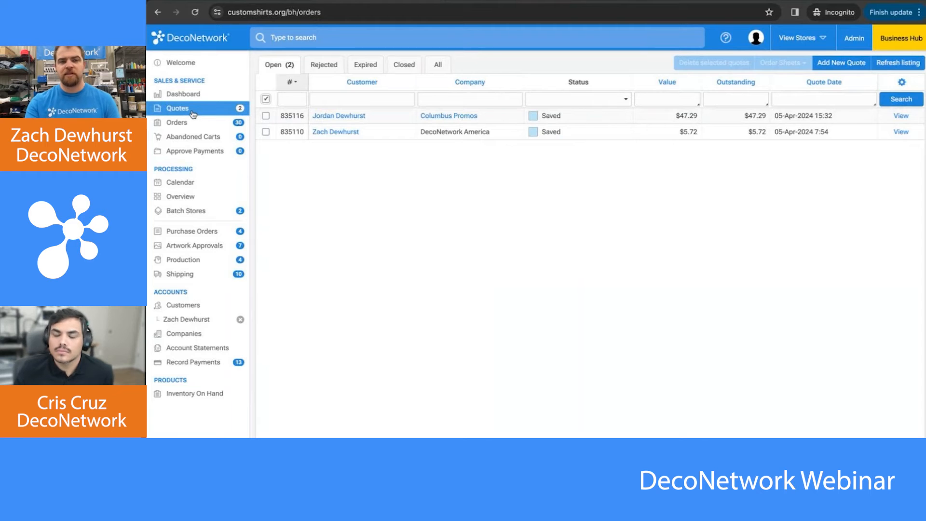
Examine the open orders with their customers, statuses, production stages, values, ship-by dates and stores.
click(194, 122)
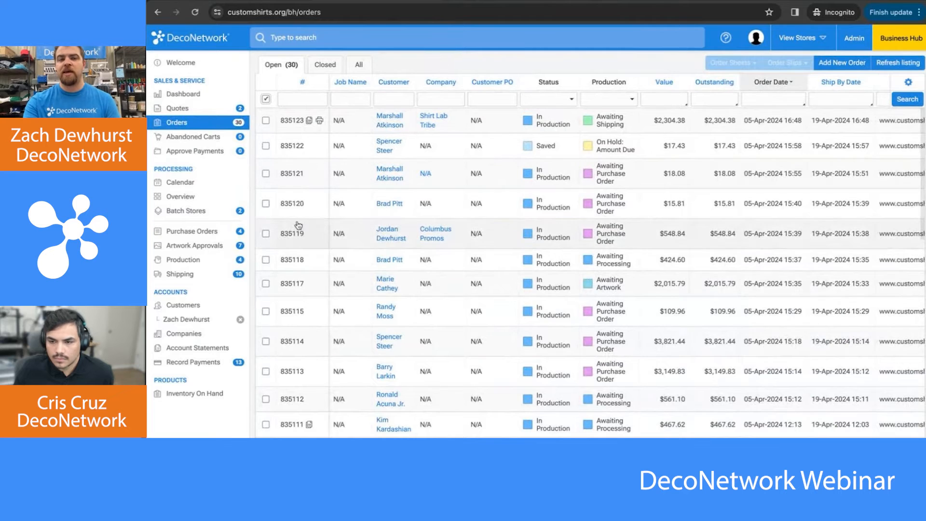
scroll(520, 188, right, 2)
scroll(520, 188, down, 2)
scroll(519, 188, down, 5)
scroll(492, 288, left, 2)
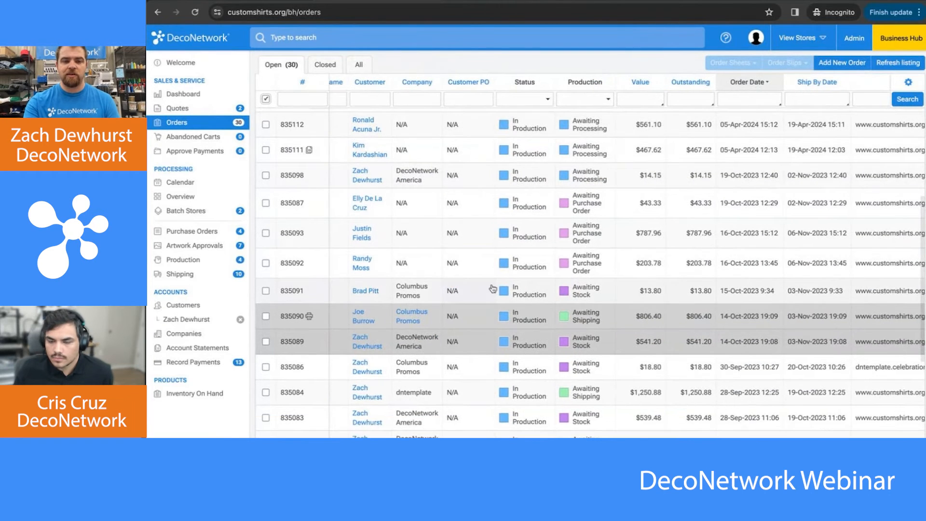
scroll(528, 284, right, 2)
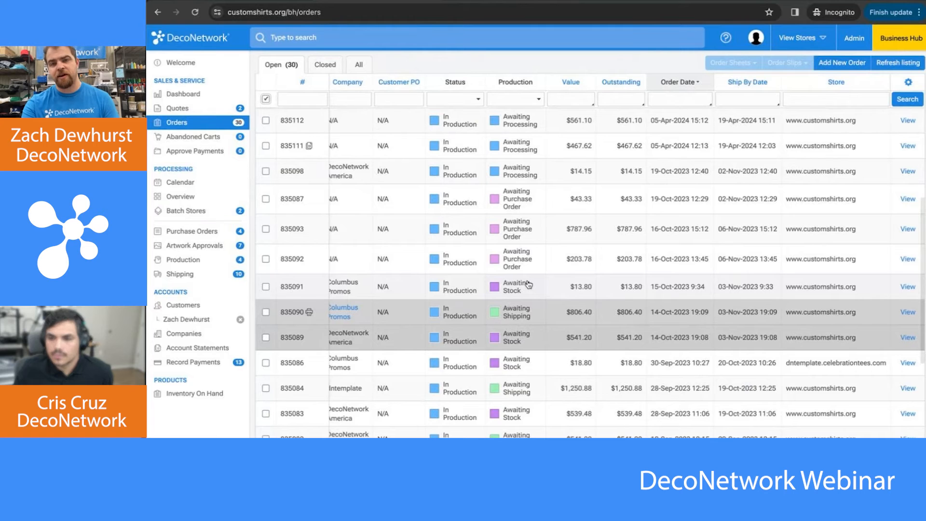
scroll(529, 284, down, 5)
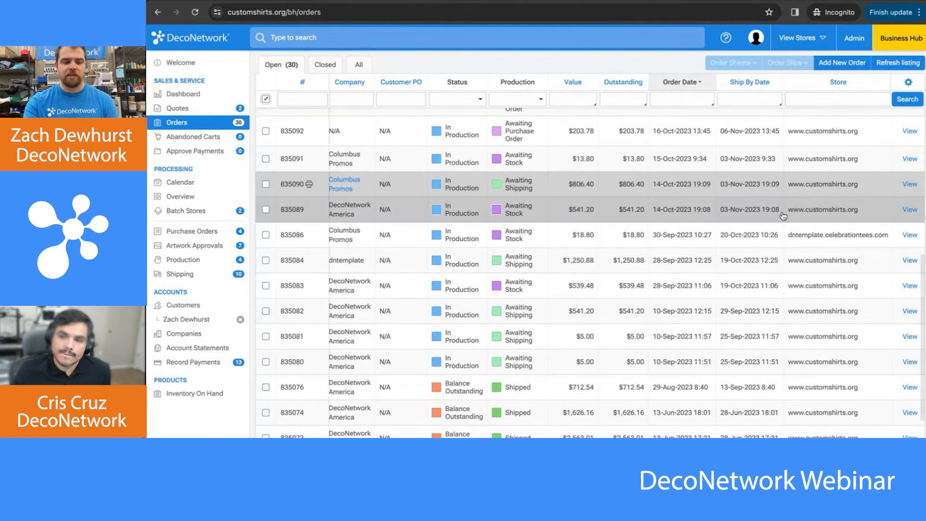
scroll(783, 215, up, 4)
scroll(783, 215, left, 1)
scroll(783, 215, up, 10)
scroll(783, 215, left, 2)
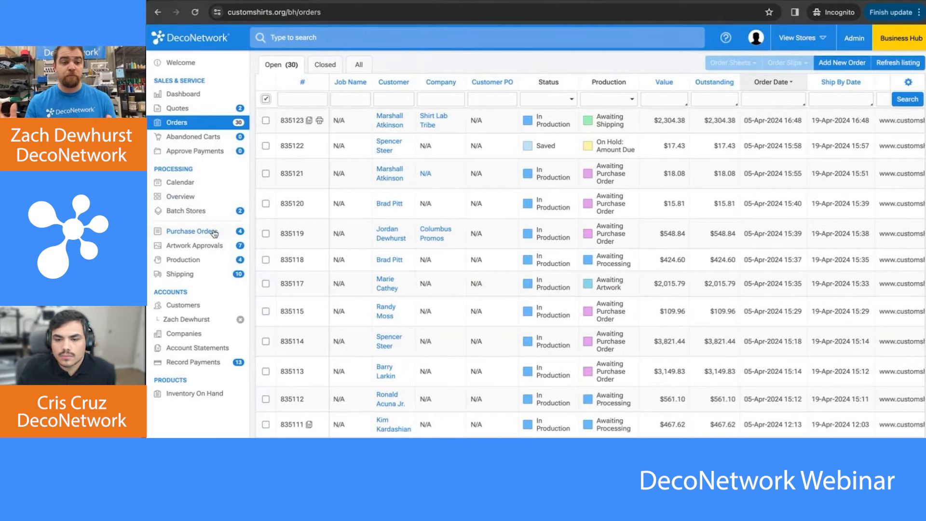
Examine the production calendar in its month, week and day views.
click(180, 183)
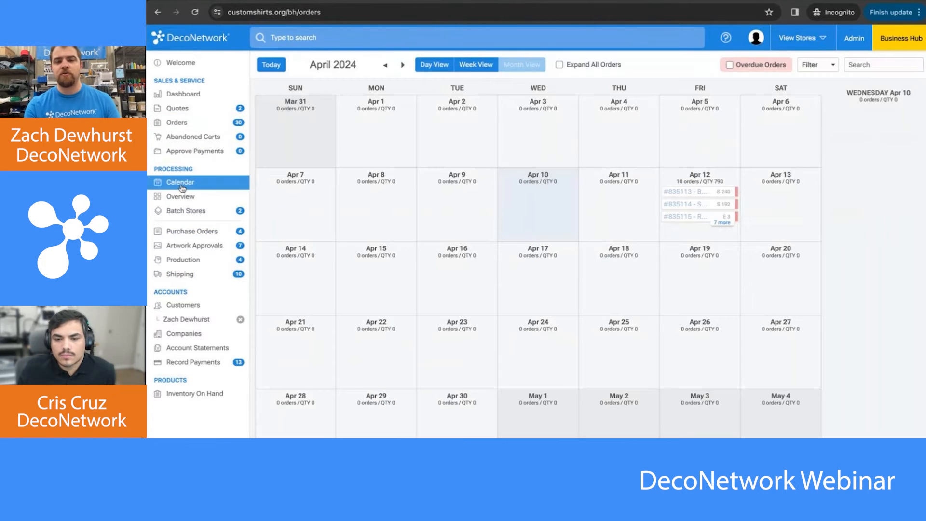
click(474, 65)
click(434, 66)
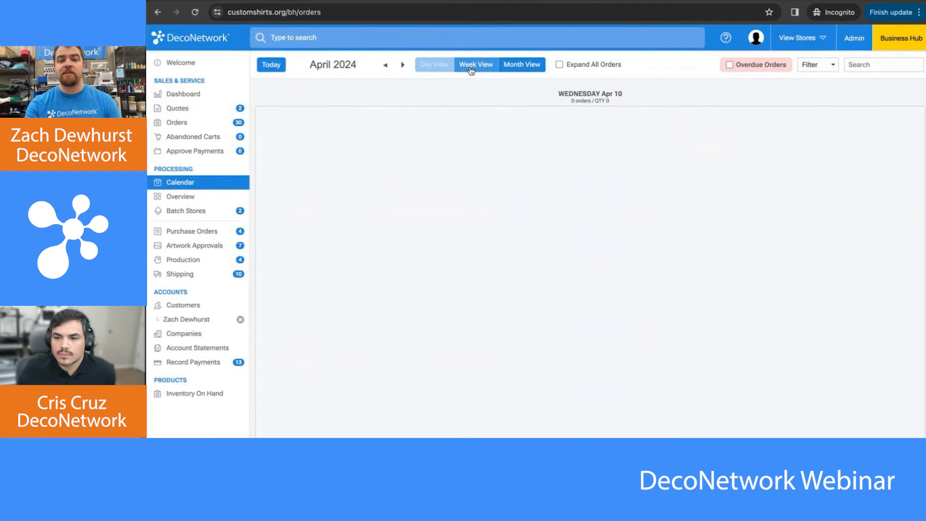
click(475, 65)
click(434, 64)
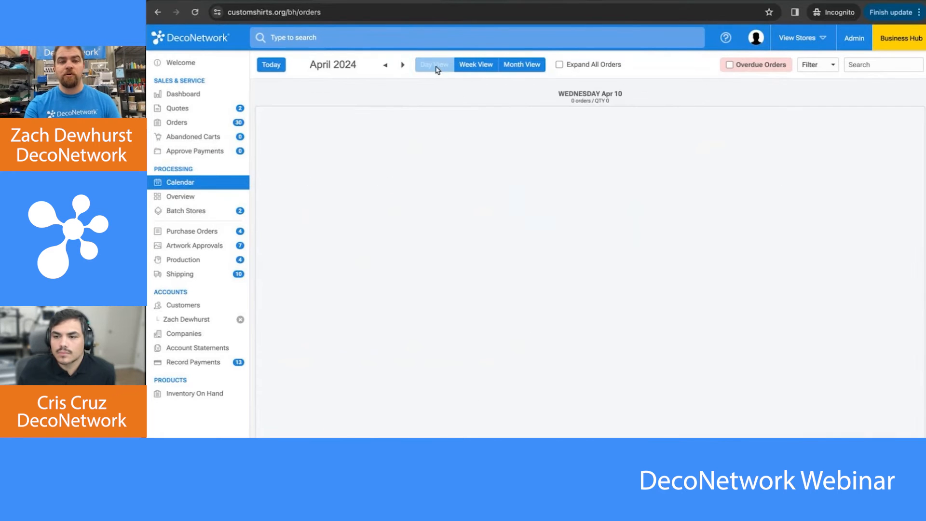
Show April 11, 2024 in the calendar's day view.
click(340, 65)
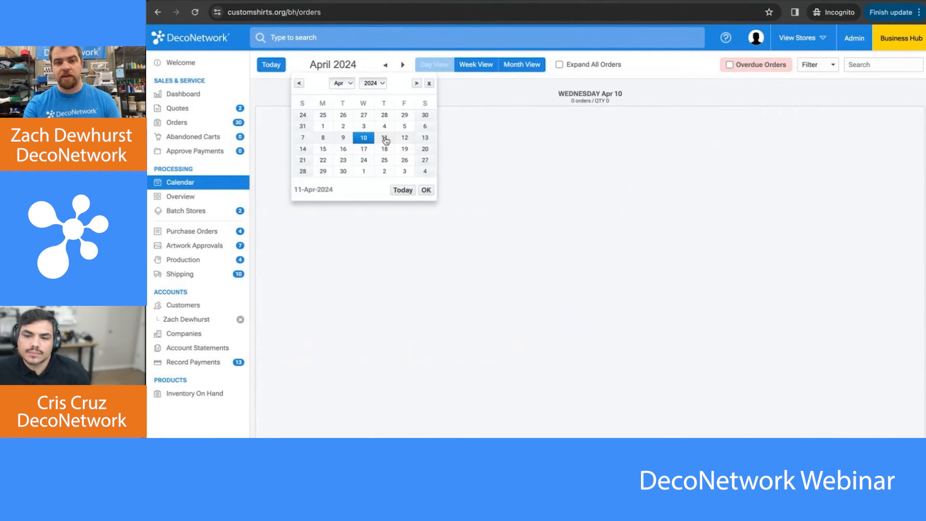
click(384, 138)
click(341, 66)
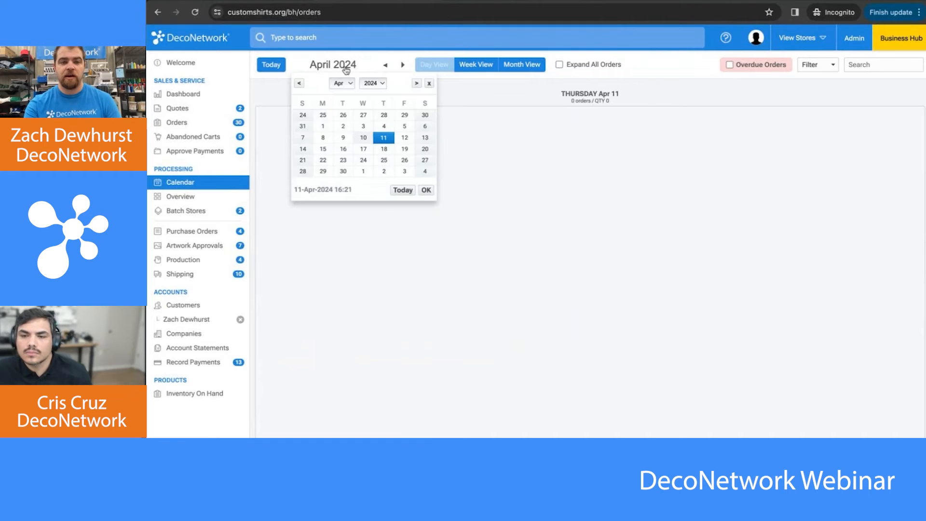
click(612, 101)
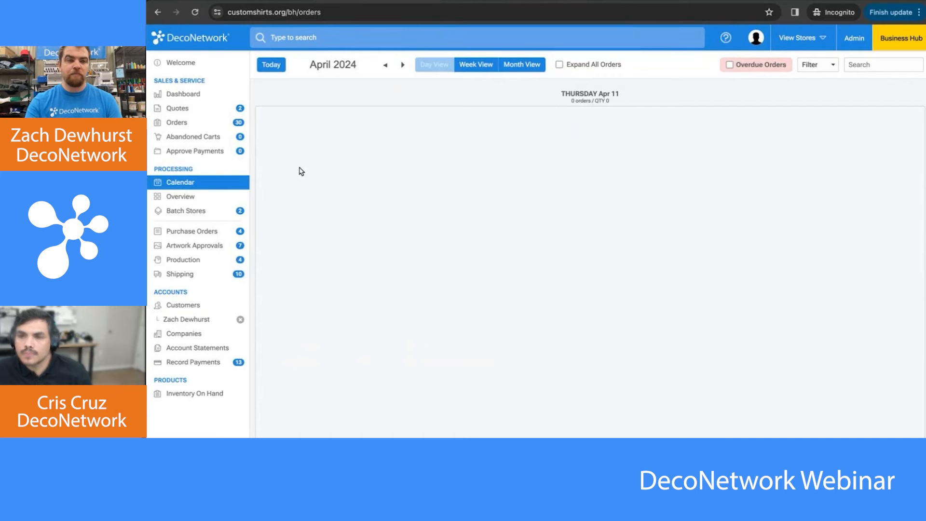
Start a new order and add the PC450 - Fan Favorite Tee from SanMar as its first line item.
click(190, 124)
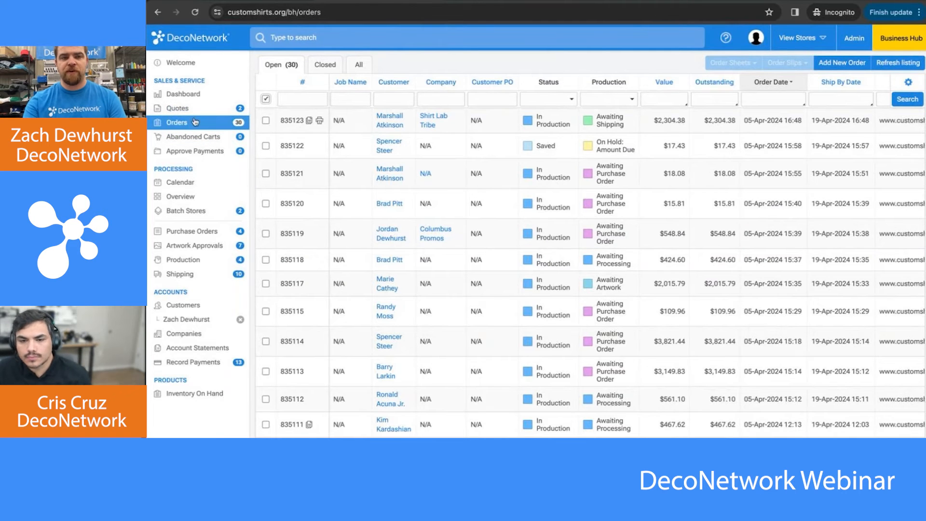
click(898, 63)
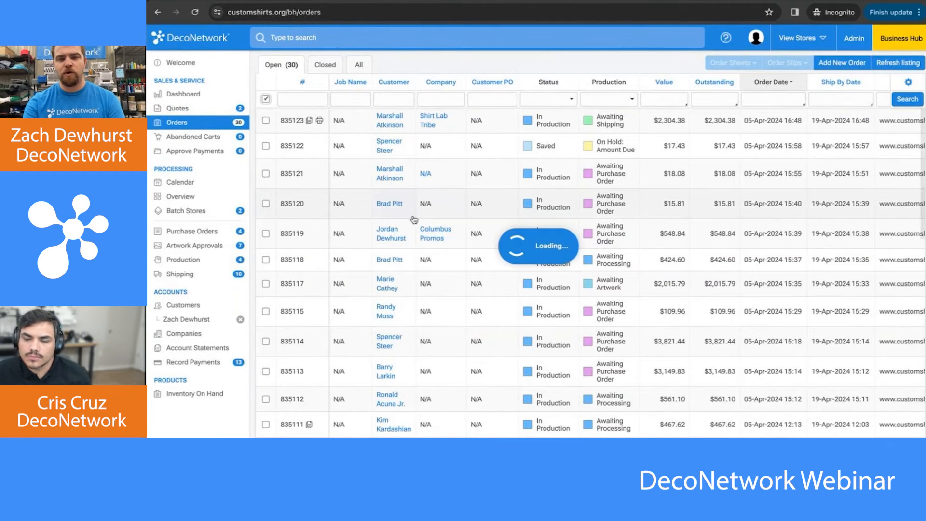
click(430, 203)
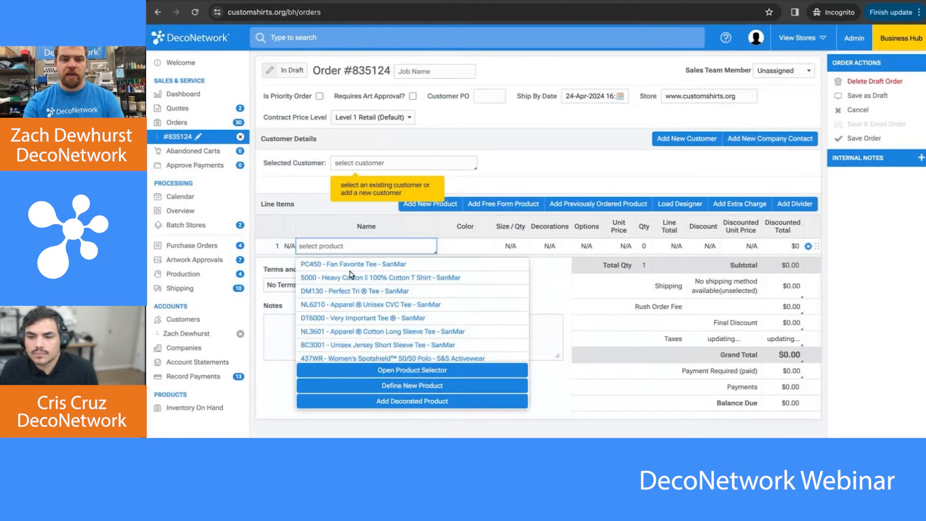
click(351, 264)
Assign the first existing customer in the customer list to the order.
click(403, 166)
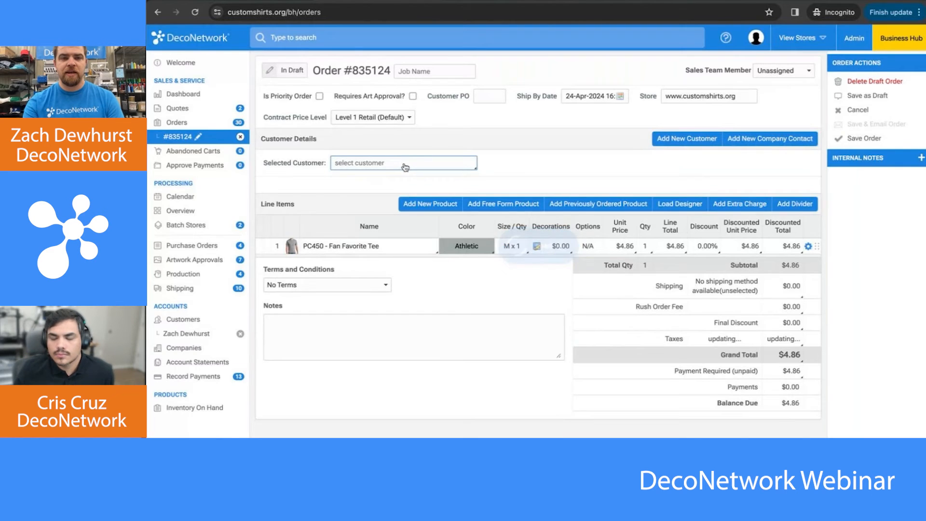
click(405, 166)
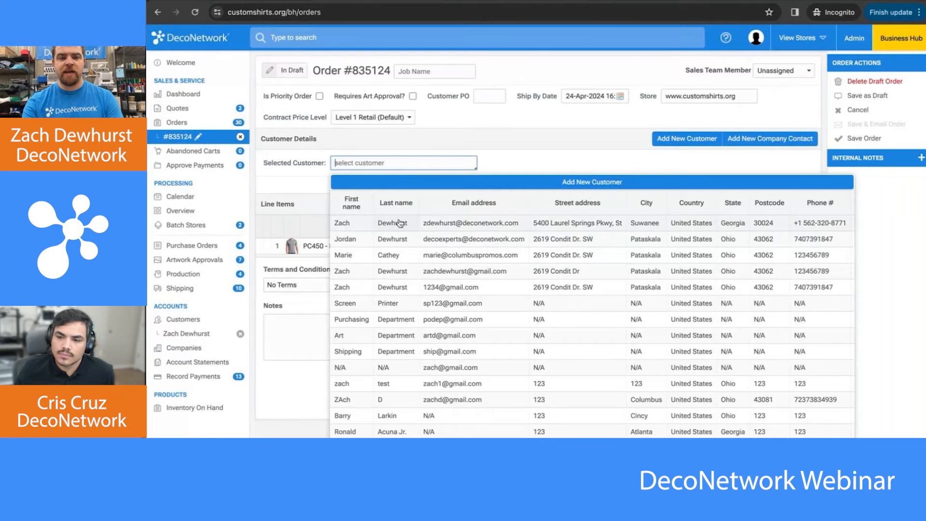
click(400, 224)
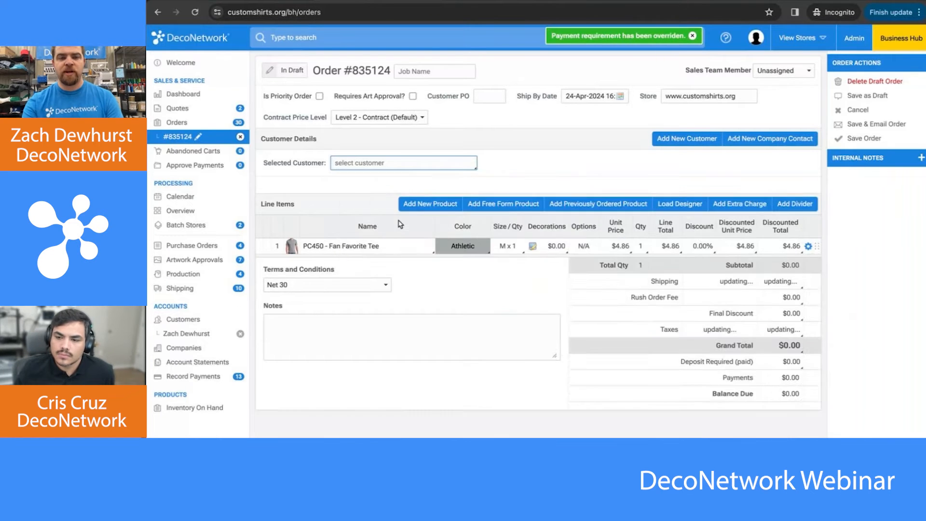
Examine the design types offered for a customer design on the Fan Favorite Tee, and close the designer without adding one.
click(532, 350)
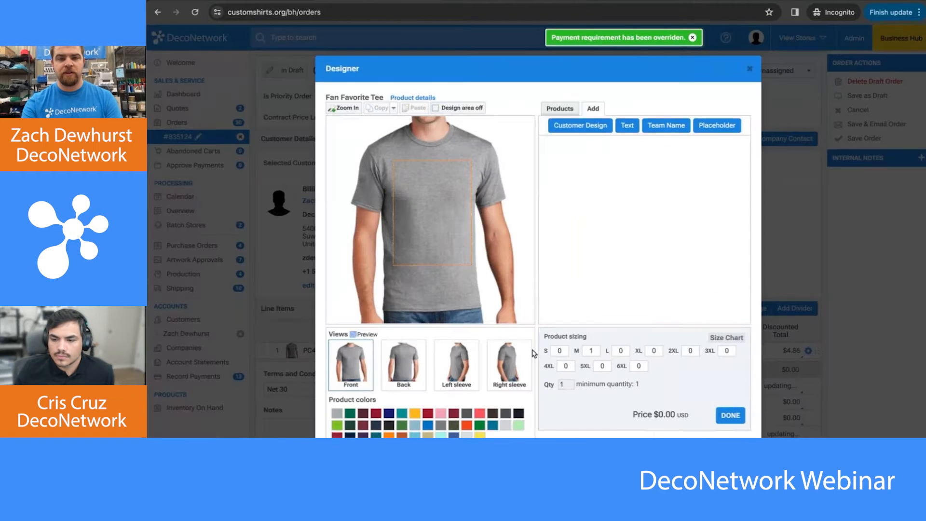
click(572, 127)
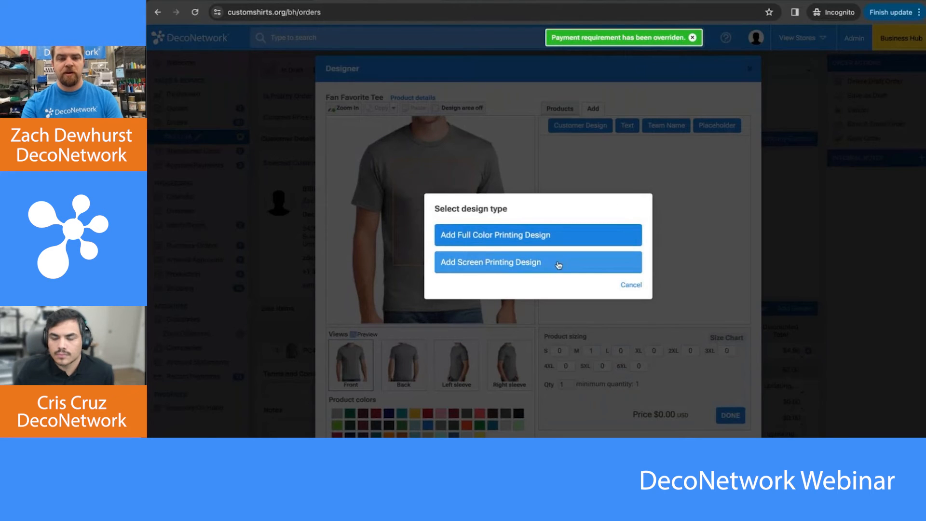
click(632, 285)
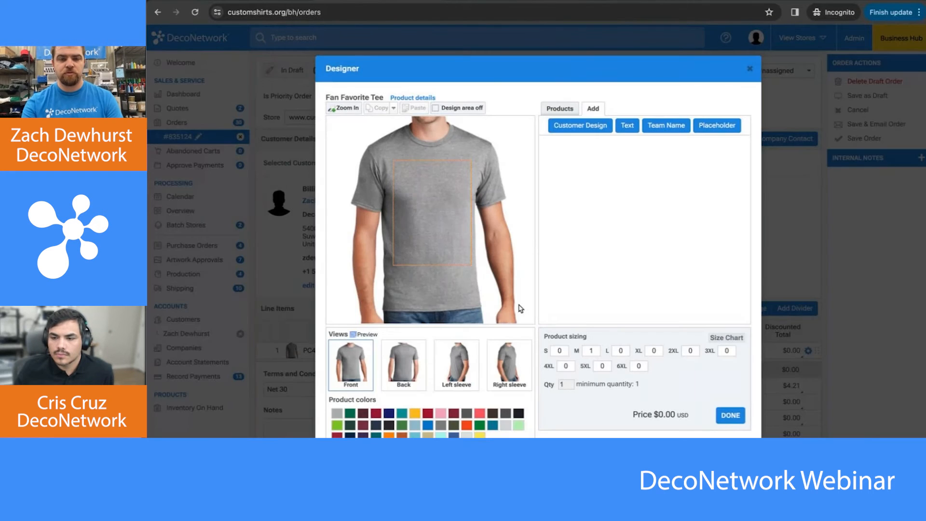
click(730, 415)
Replace the first line item's product with the ST650 - Micropique Sport Wick Polo from SanMar.
click(367, 350)
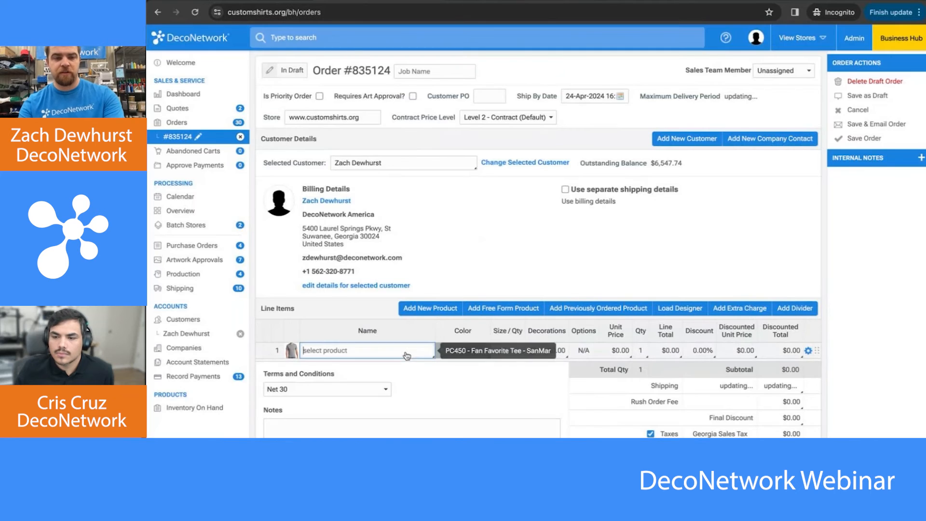
text(st650)
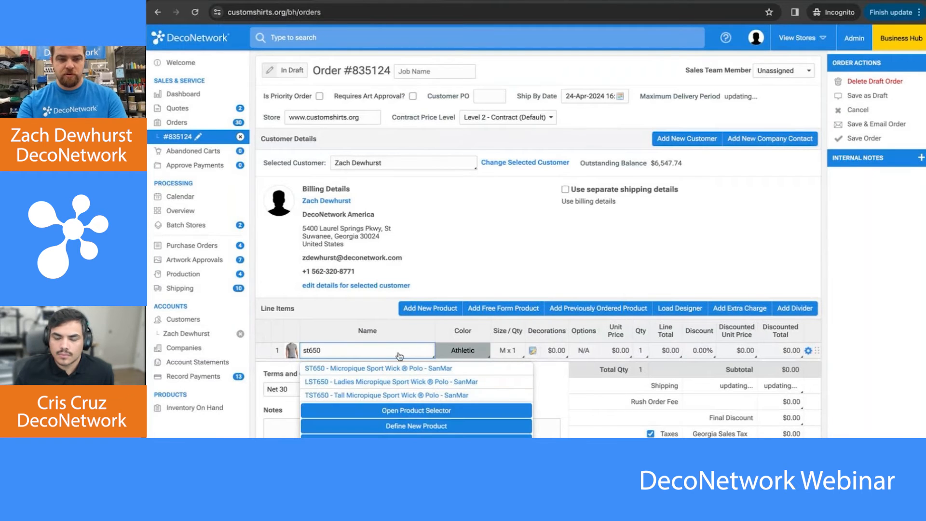
click(384, 373)
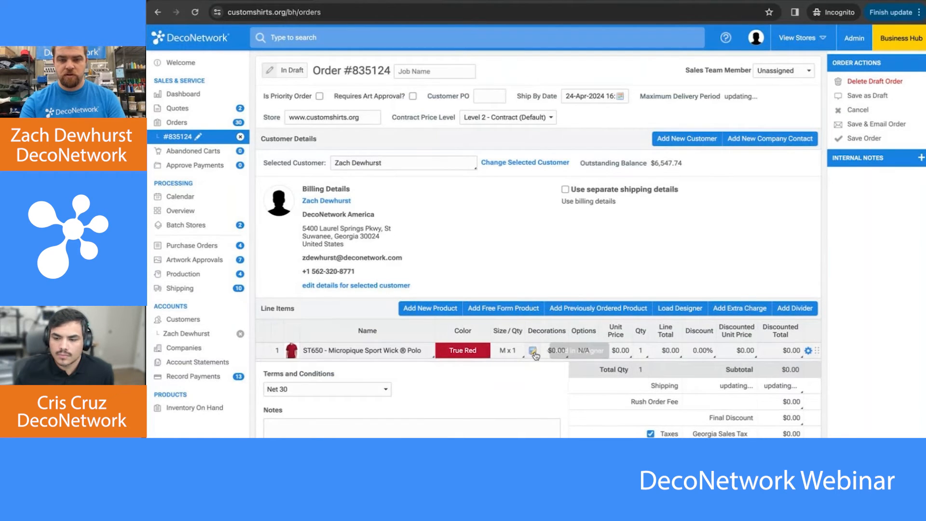
Check the uploaded artwork available for a customer design on the polo, and close the designer without adding one.
click(531, 351)
click(583, 125)
click(505, 254)
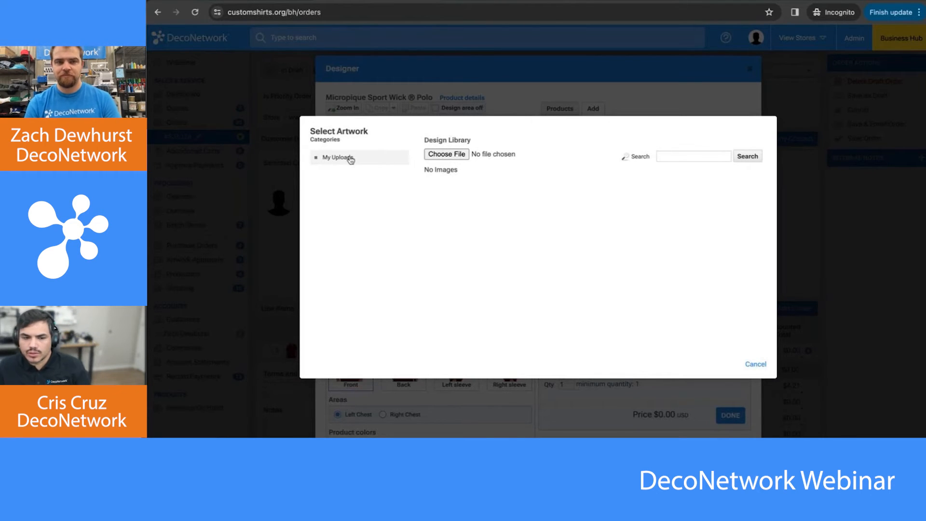
click(756, 365)
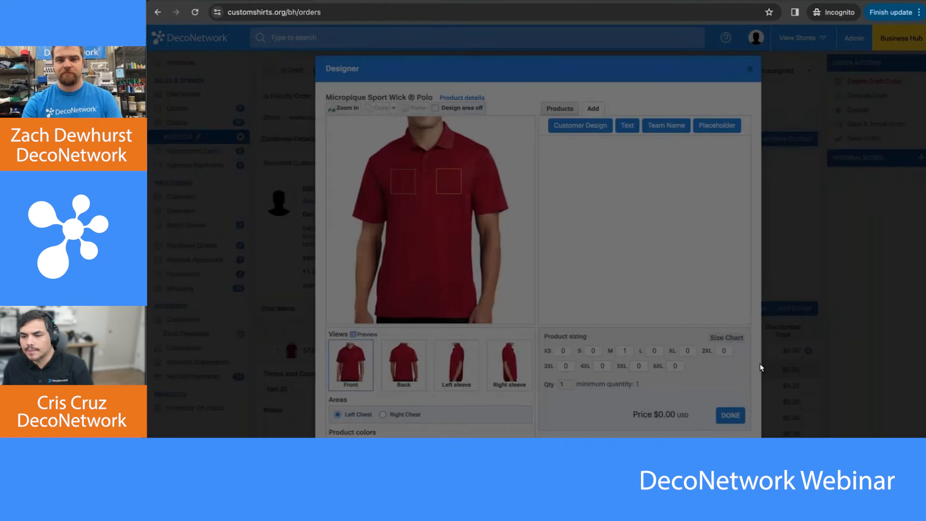
click(748, 69)
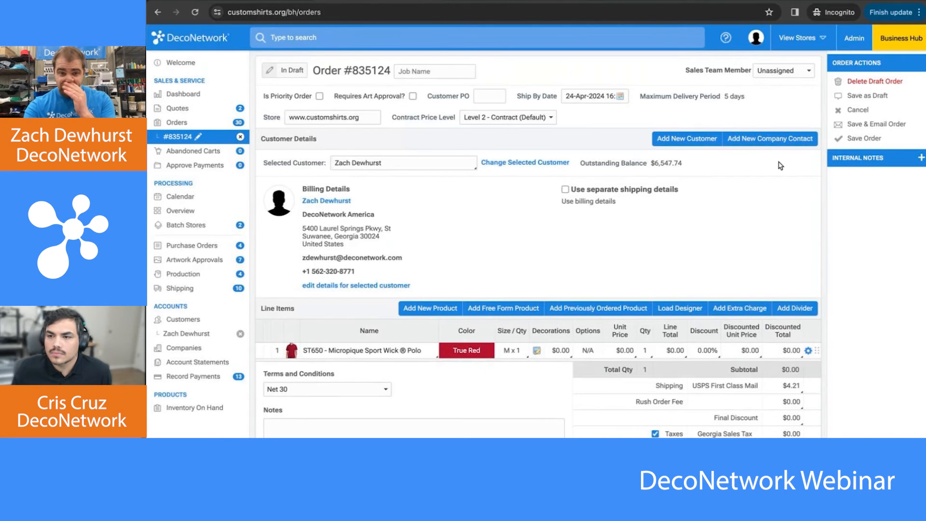
Draft an internal production note on the polo line item reading "Red - 110 mesh" and "Black - 160 mesh", and discard it.
click(808, 350)
scroll(833, 411, down, 2)
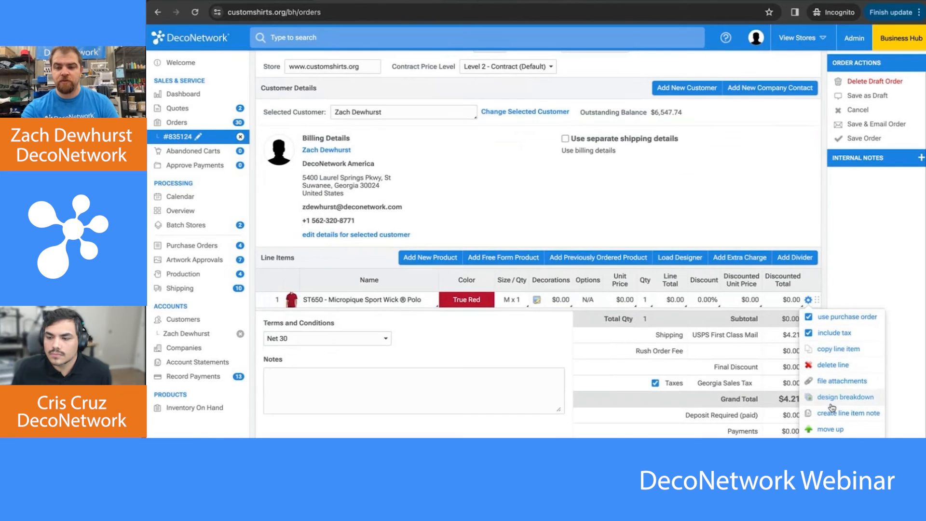
click(834, 417)
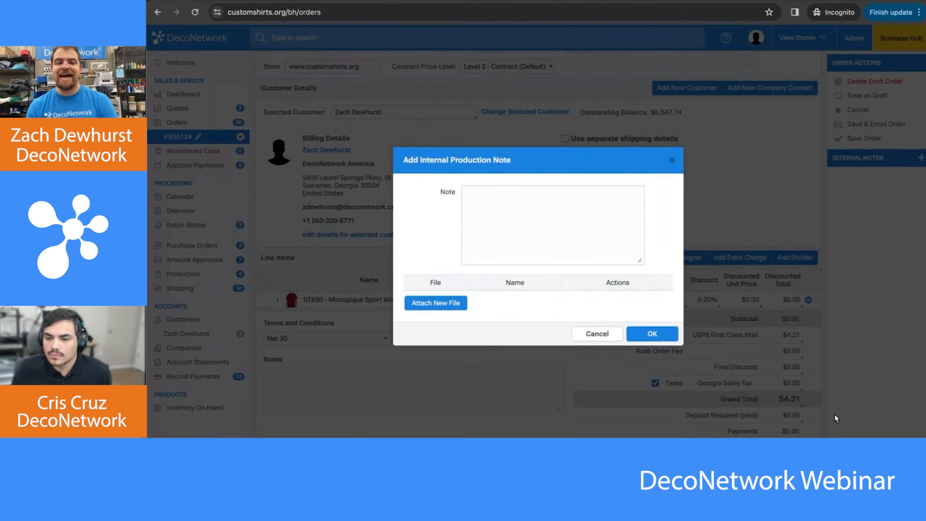
click(537, 247)
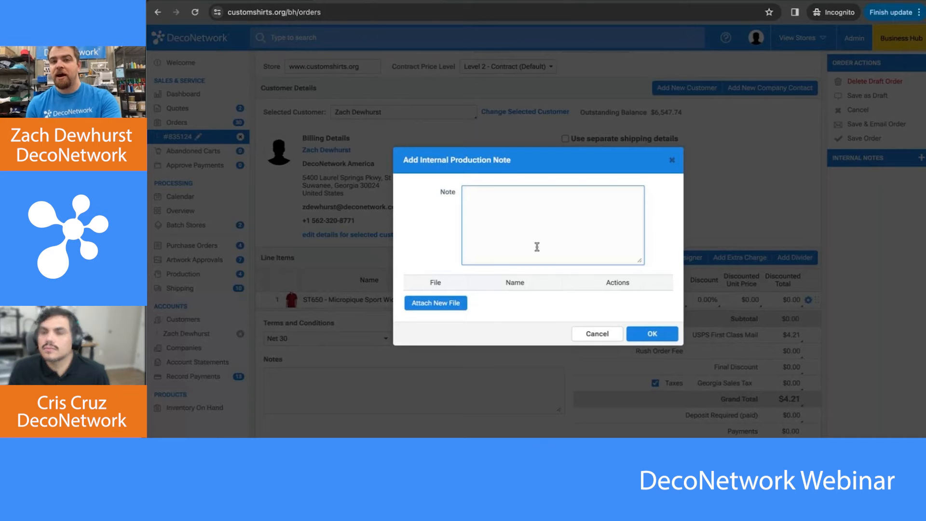
text(Red)
key(Return)
text(Black)
key(Up)
text(- 100)
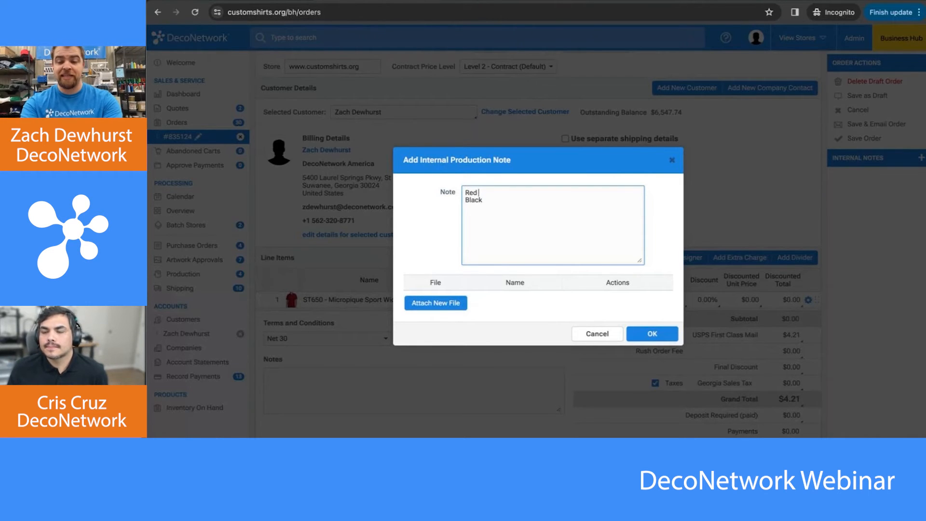
key(BackSpace)
key(BackSpace)
text(10 mesh )
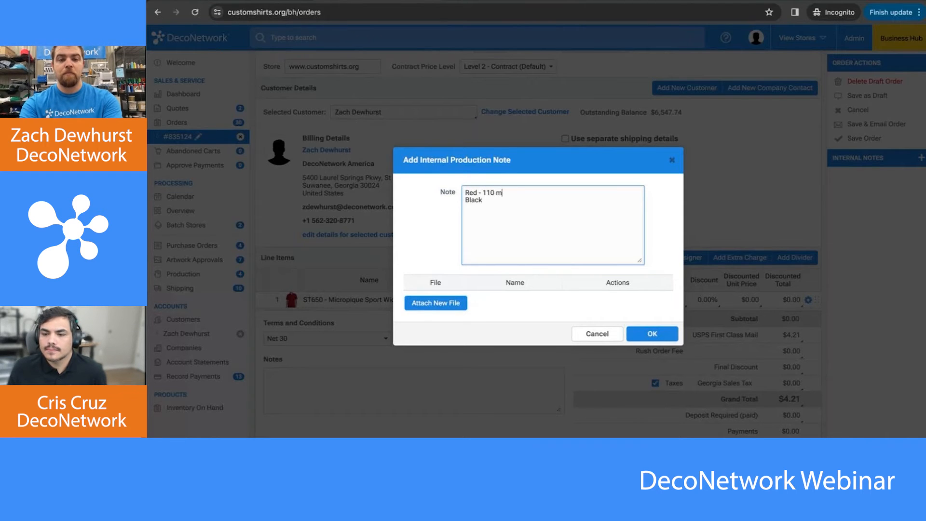
text(Black - )
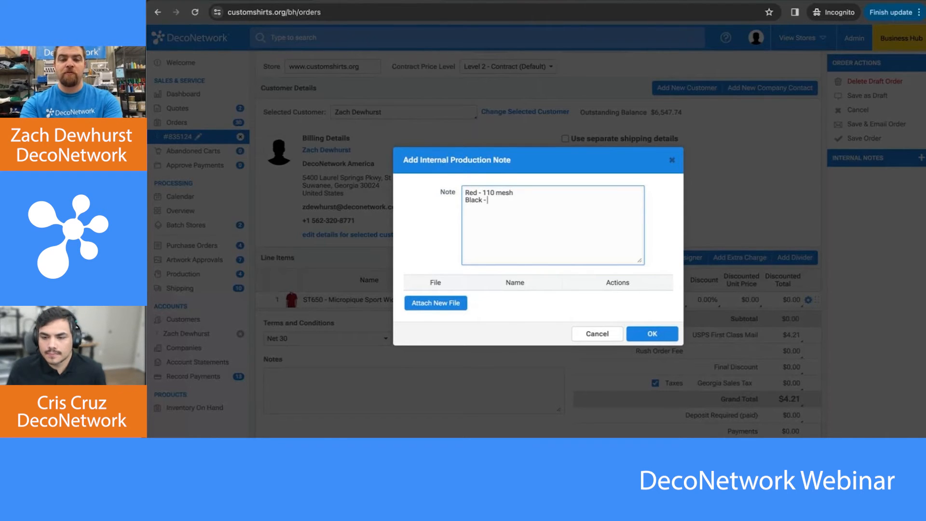
text(160 mesh)
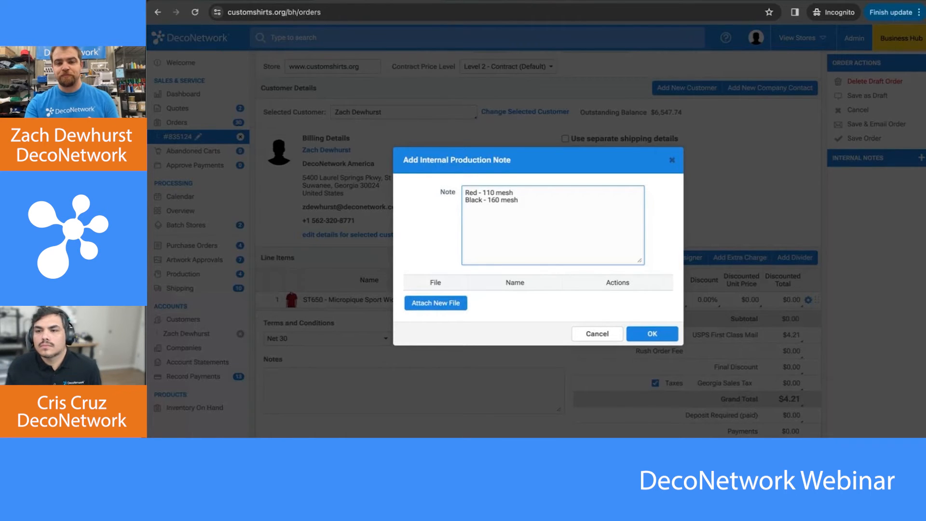
click(596, 339)
click(595, 340)
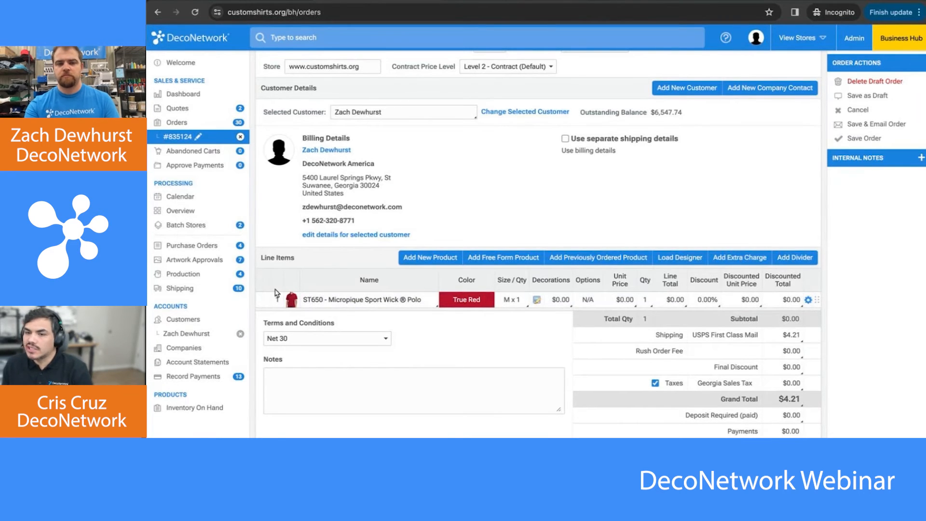
View the details of the first item not ready for production and of the first artwork approval awaiting artwork.
click(196, 278)
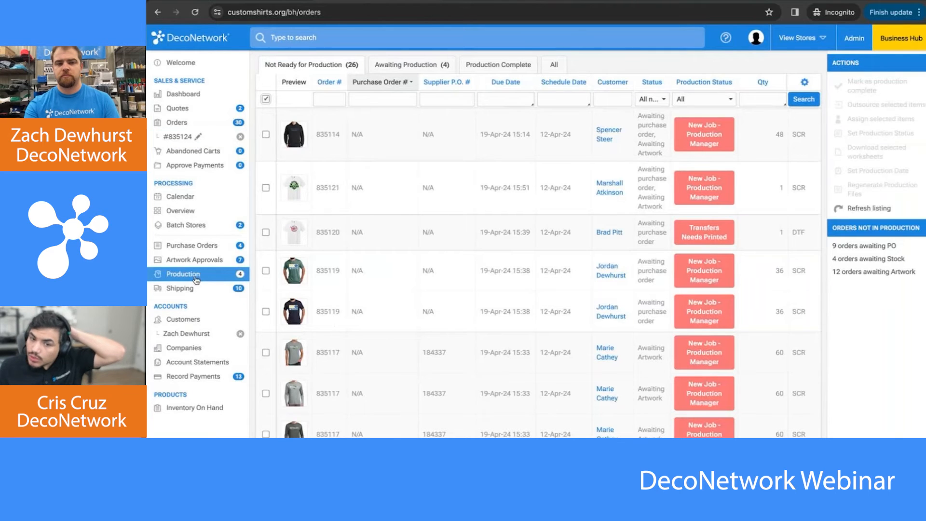
click(360, 149)
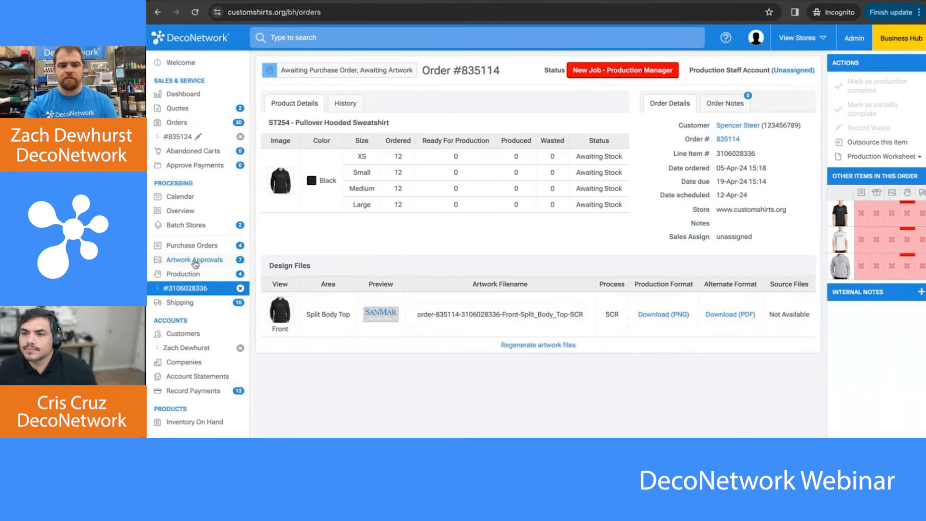
click(193, 261)
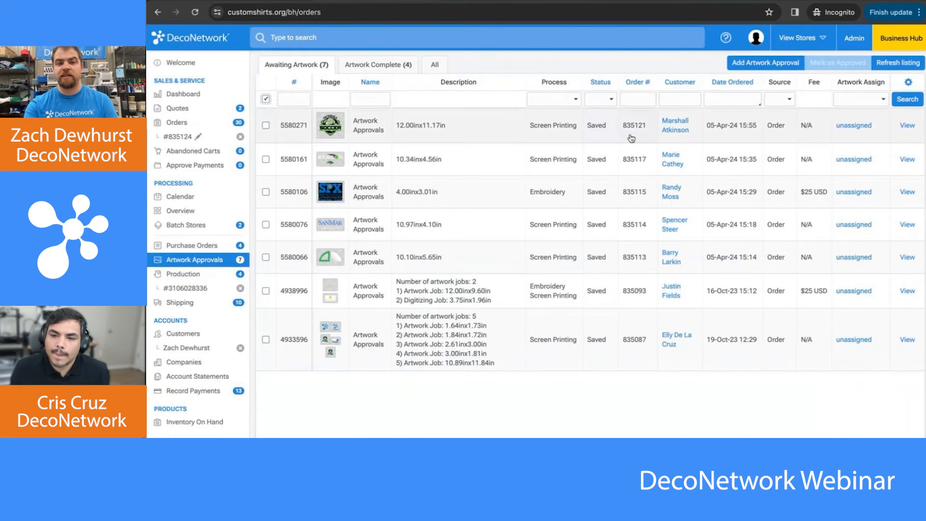
click(648, 139)
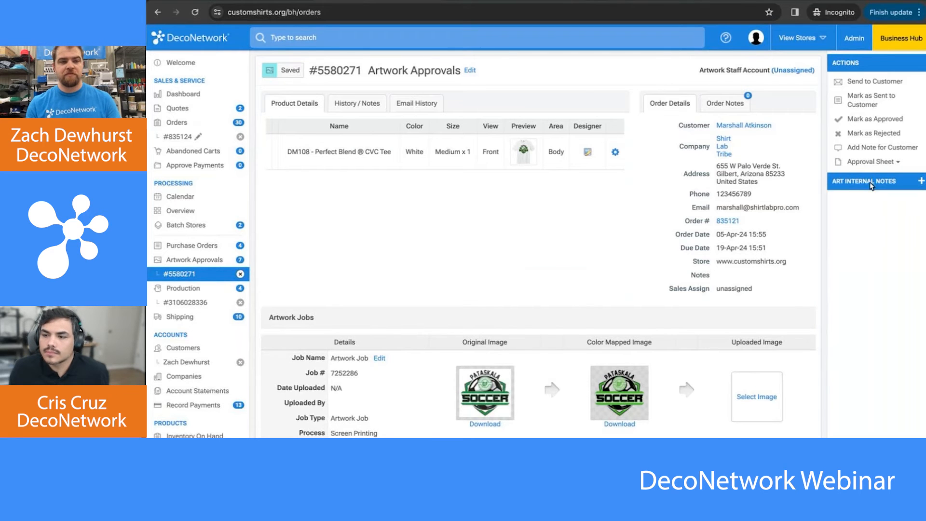
Revisit the production list, reopen the first artwork approval awaiting artwork, and view its linked order.
click(189, 288)
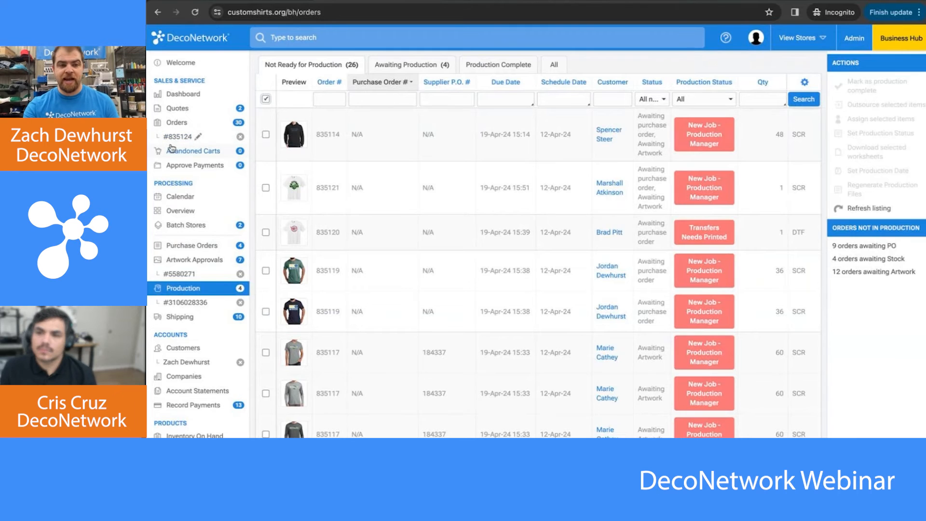
click(194, 263)
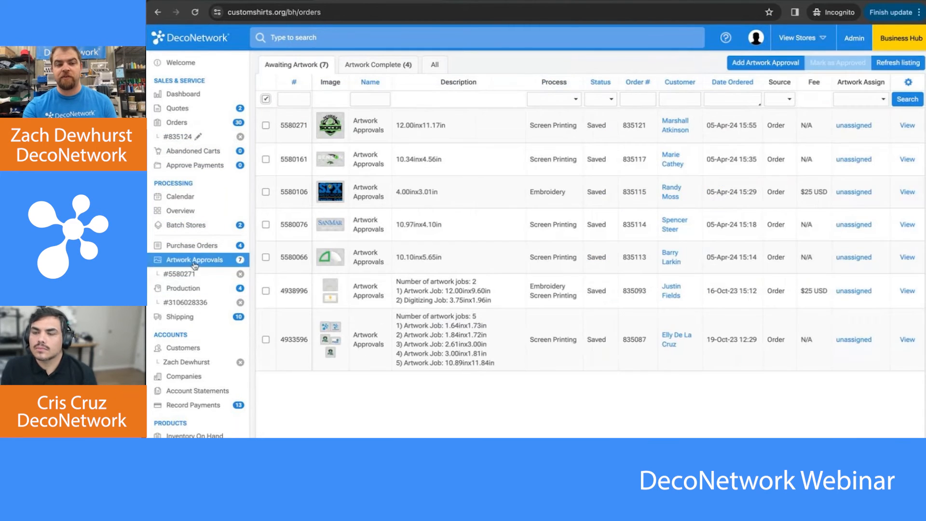
click(907, 126)
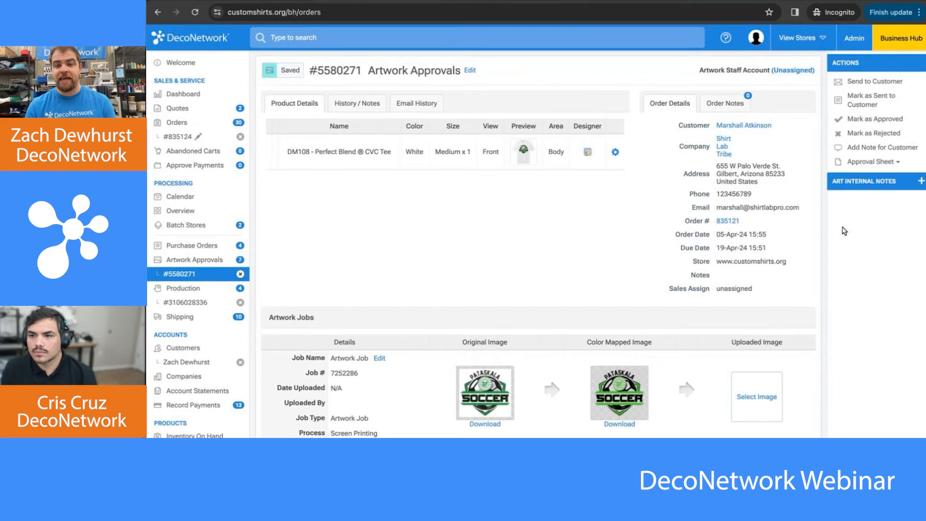
click(731, 221)
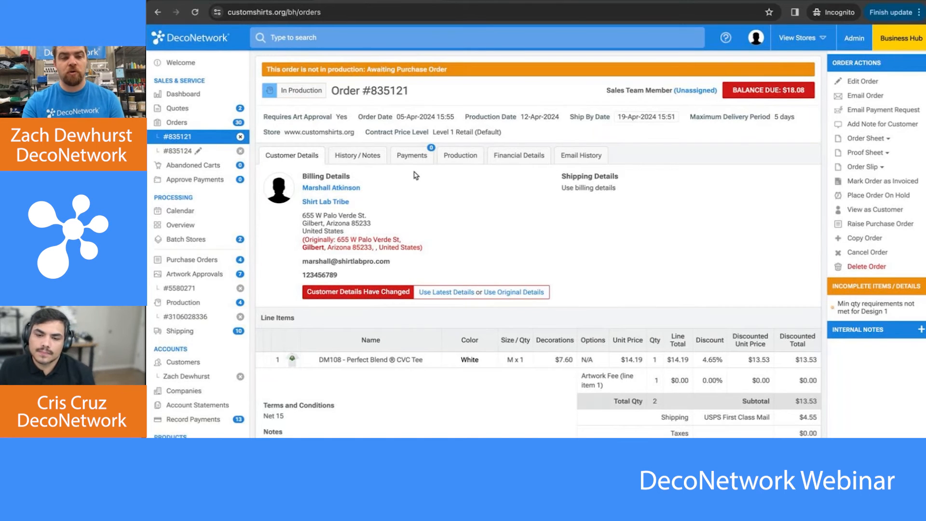
Close the open artwork approval, production item and in-production order, keeping the draft order open.
click(241, 289)
click(241, 303)
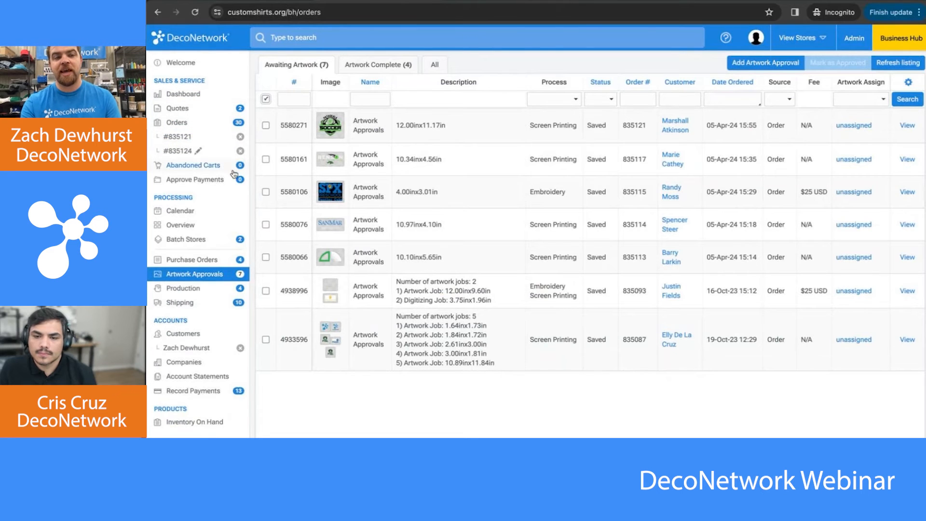
click(240, 136)
click(240, 137)
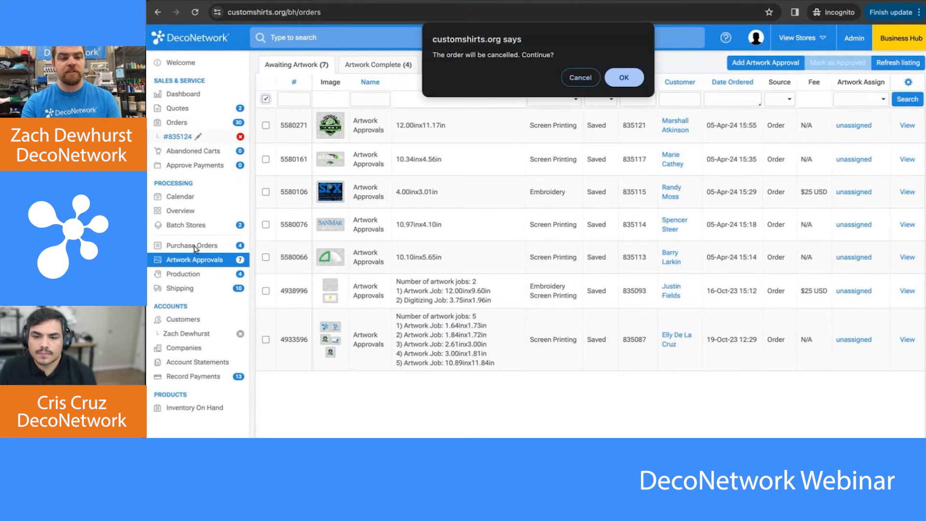
click(582, 78)
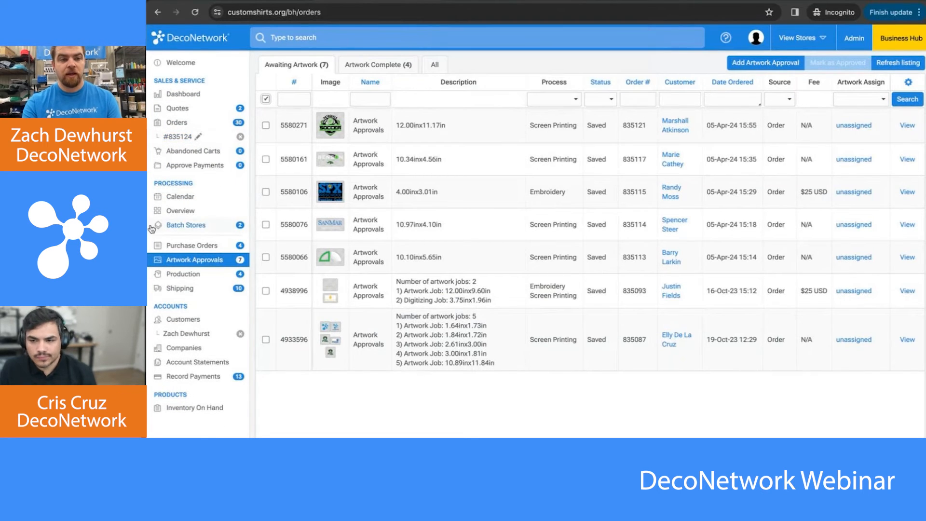
View the details of the Hornets Socccer batch store, and close the open customer record.
click(201, 230)
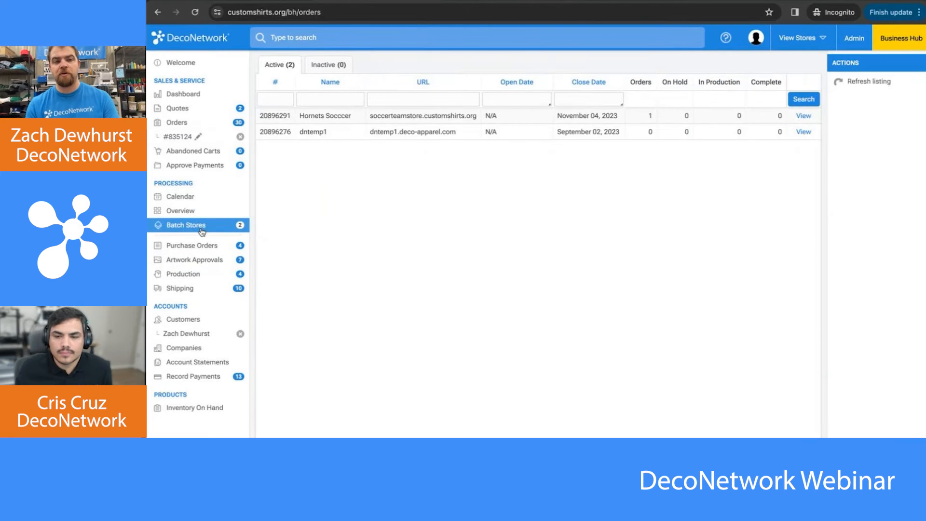
click(804, 117)
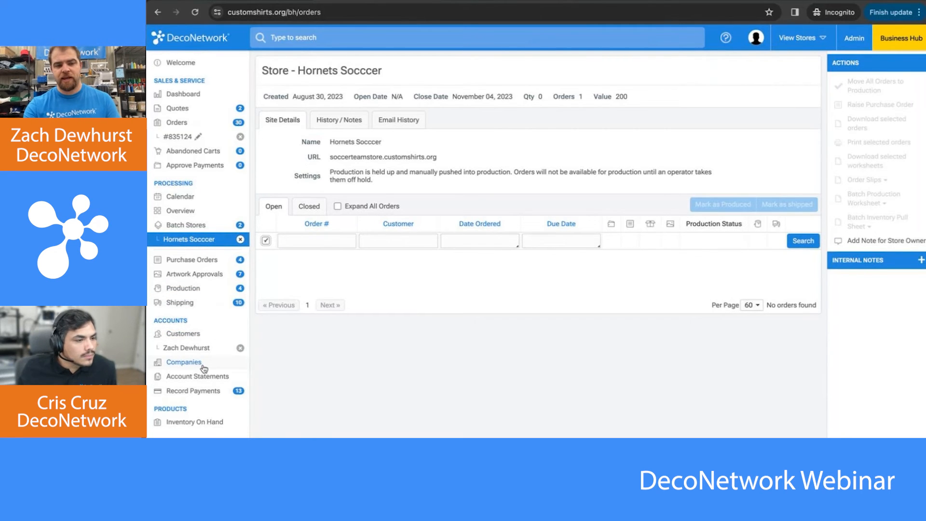
click(241, 349)
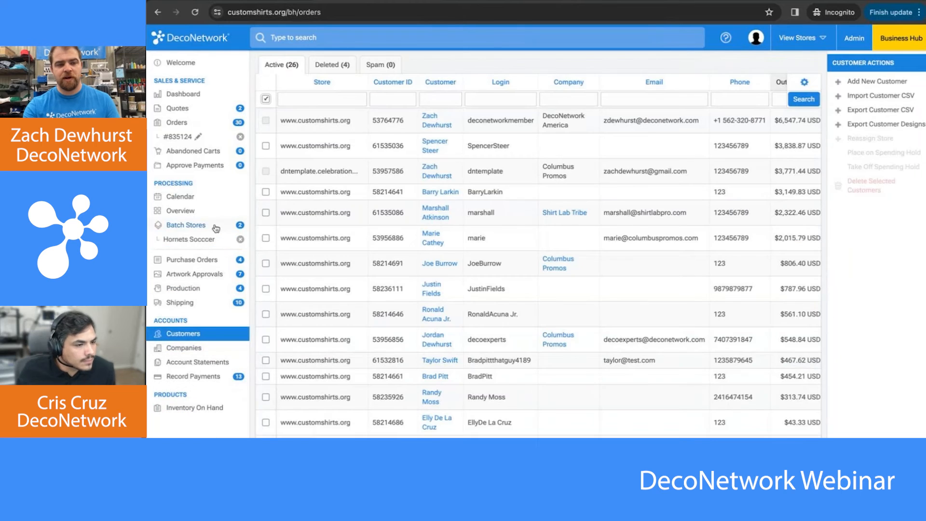
click(241, 246)
Sort the orders awaiting shipping by item number, select the first one, and show its order slip options.
click(207, 303)
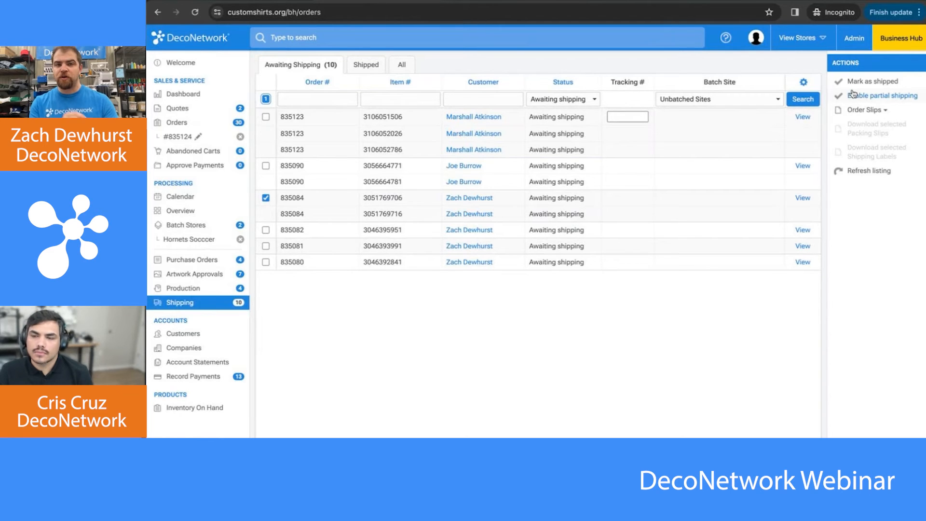
click(374, 77)
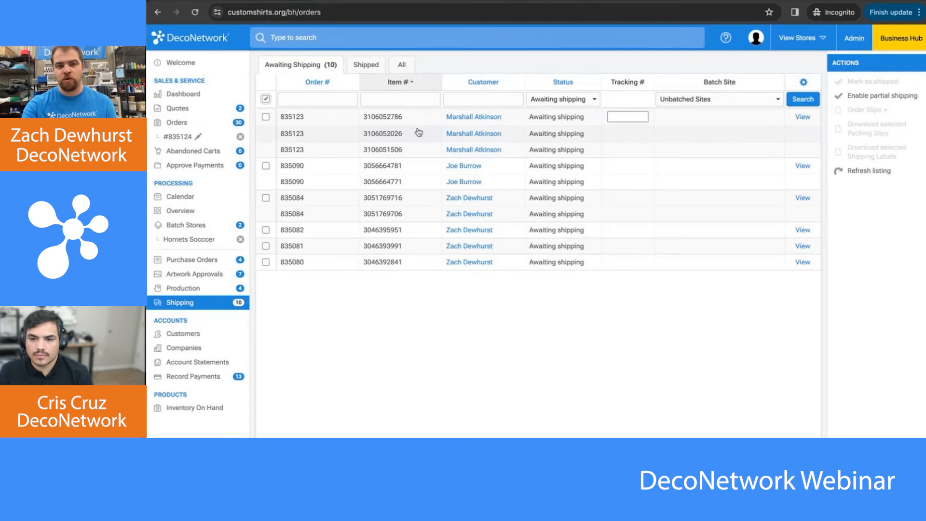
click(265, 117)
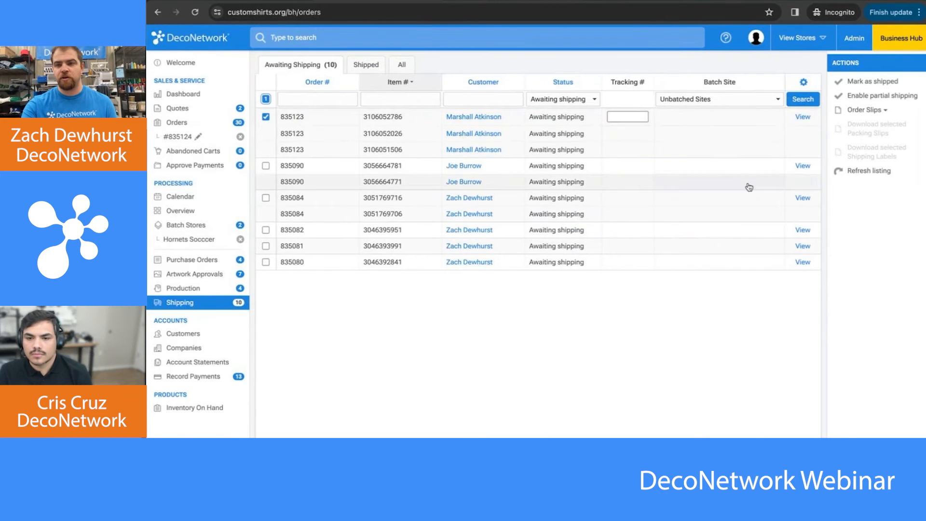
click(878, 113)
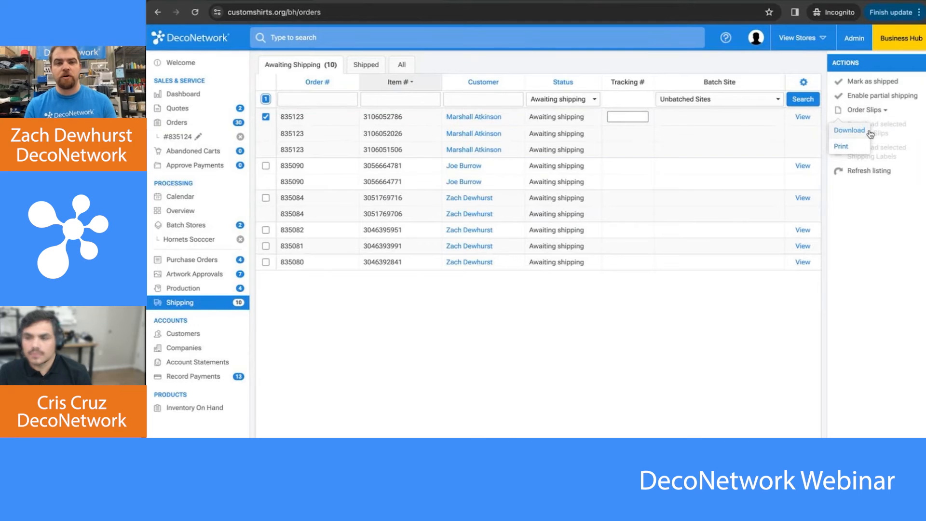
Select the second order among the shipped orders and check its order slip, packing slip and shipping label options.
click(359, 66)
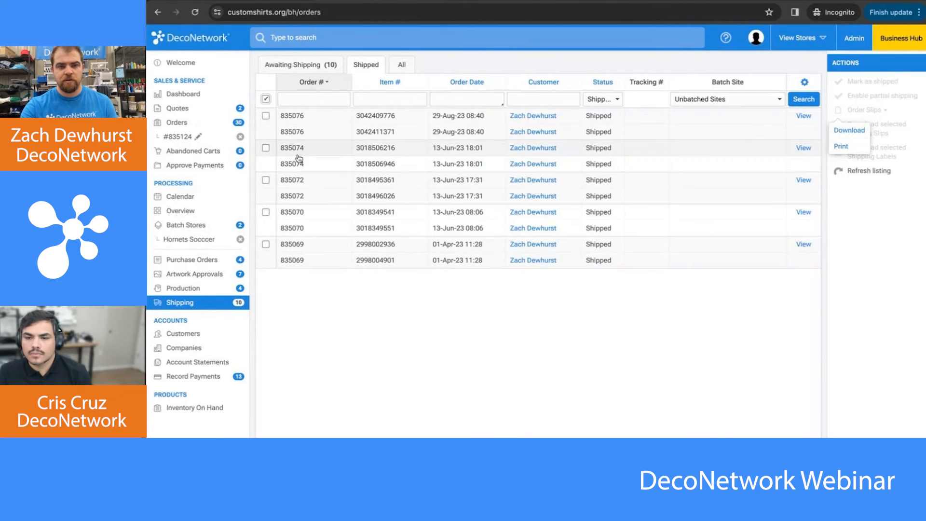
click(266, 148)
click(883, 112)
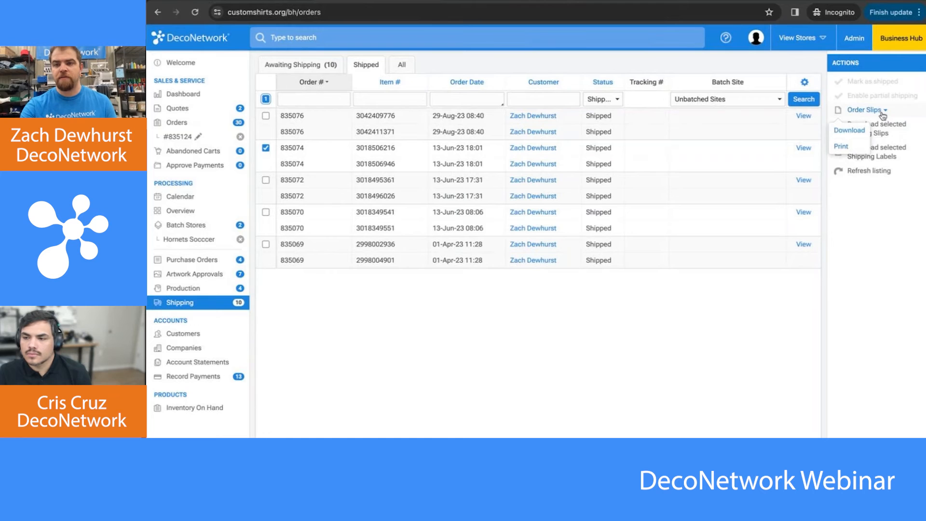
click(897, 192)
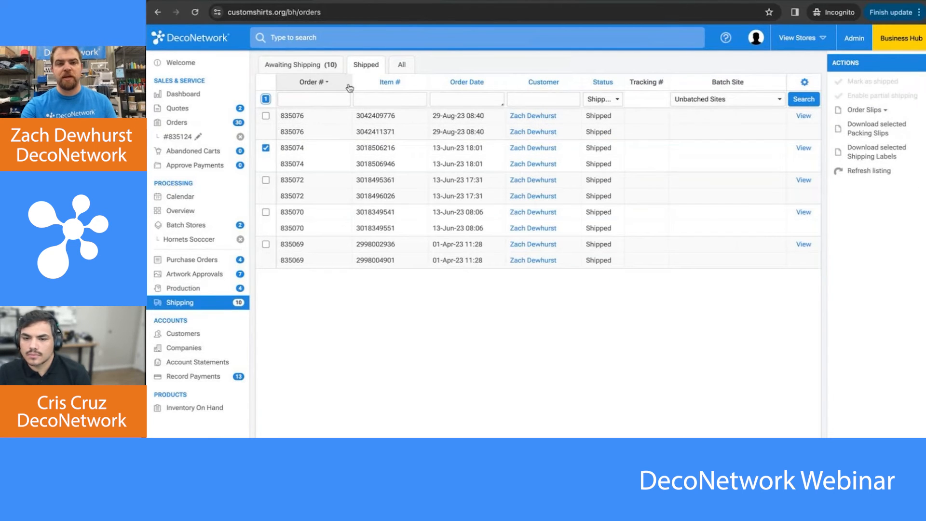
Add the second order awaiting shipping to the selection and show the order slip options for both orders.
click(317, 66)
click(265, 166)
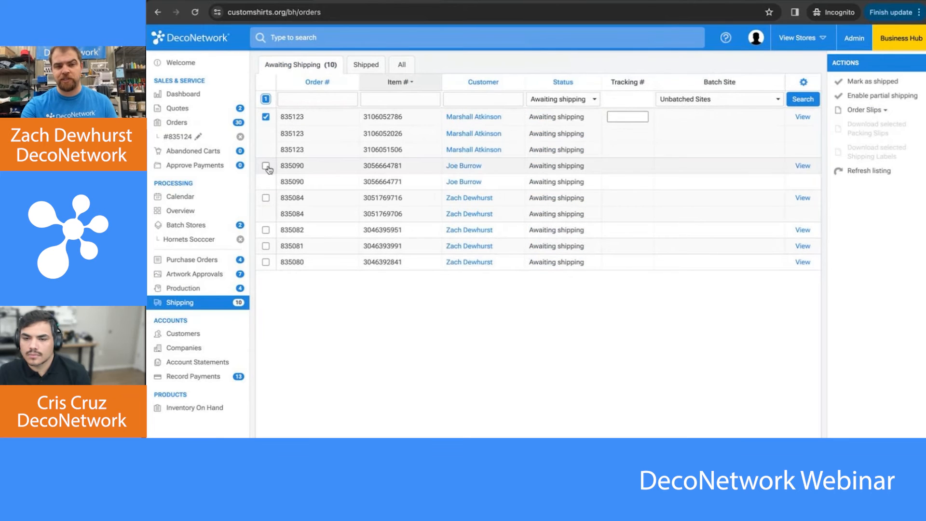
click(876, 112)
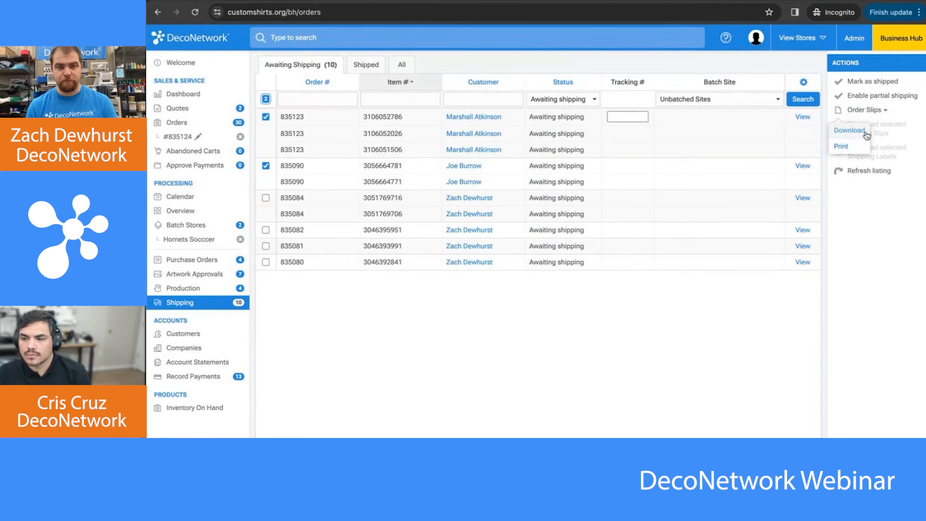
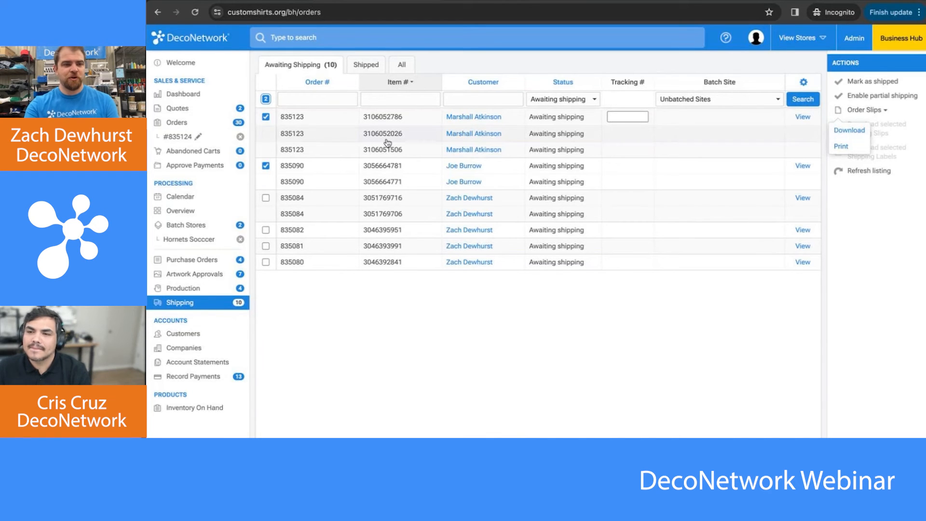
Set the production status of the first item not ready for production to None, and check the production status filter options.
click(243, 244)
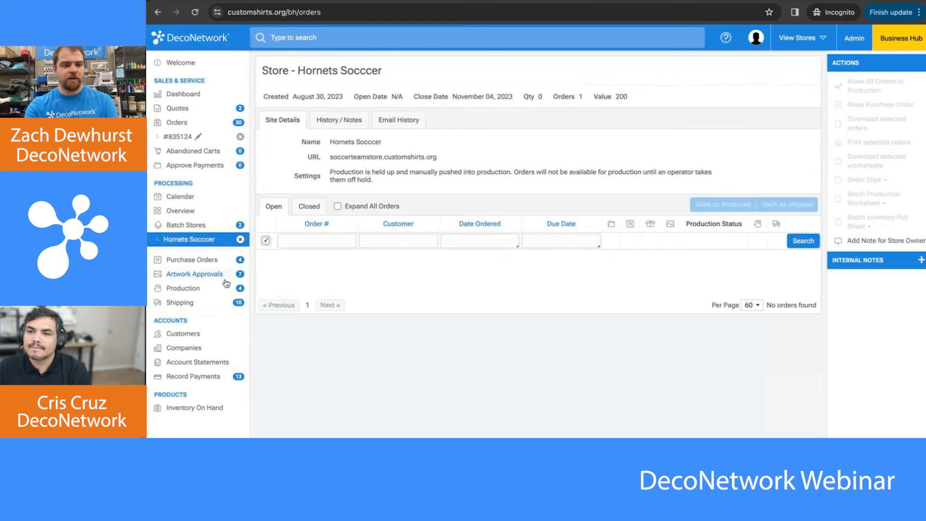
click(224, 290)
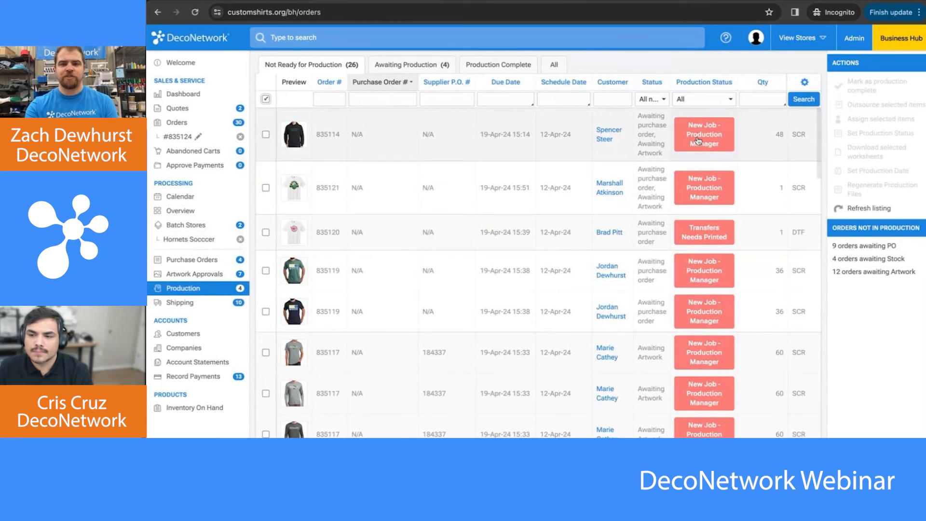
click(265, 135)
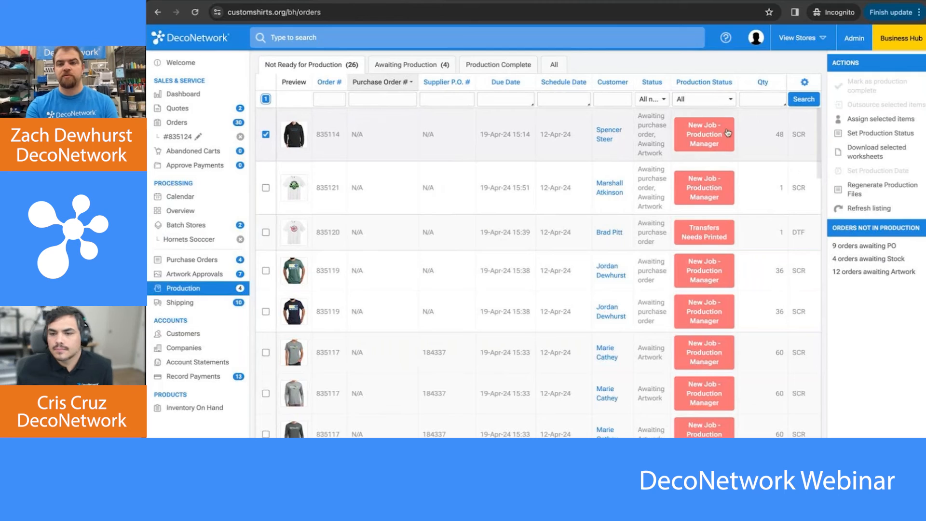
click(882, 140)
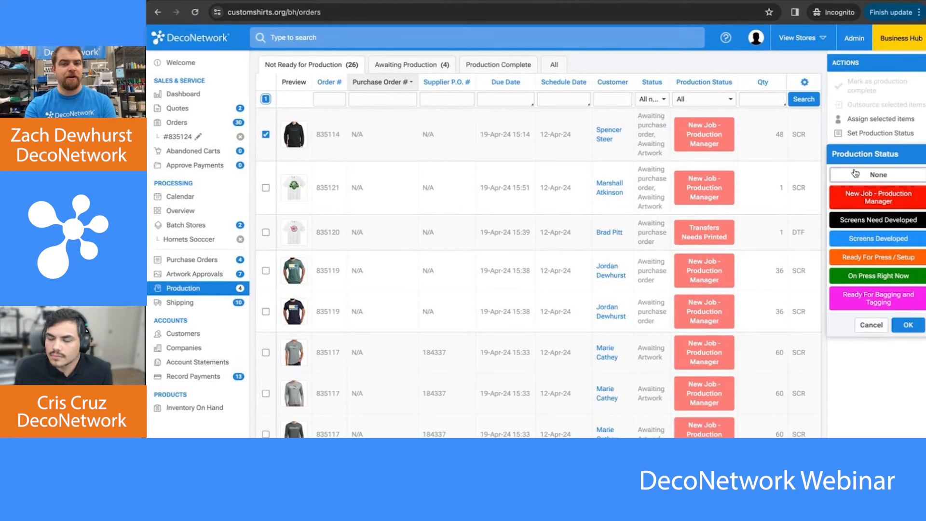
click(854, 175)
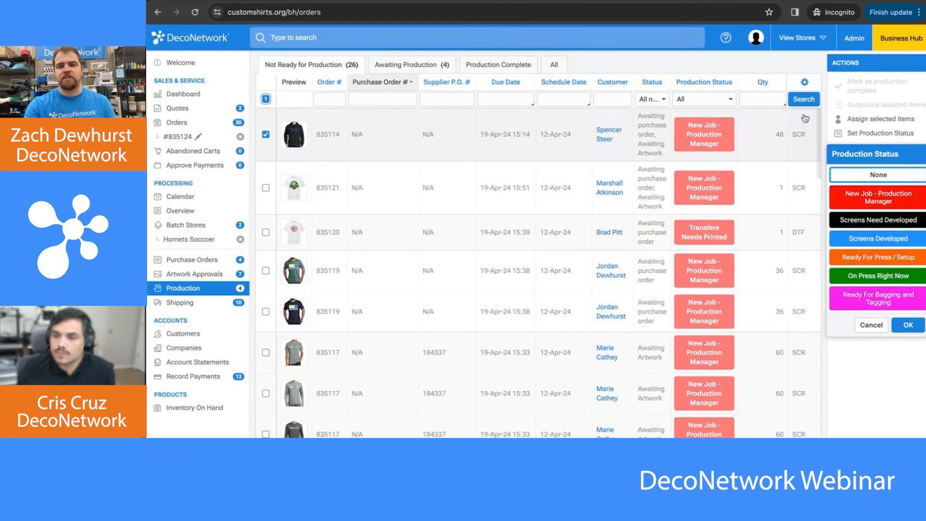
click(908, 325)
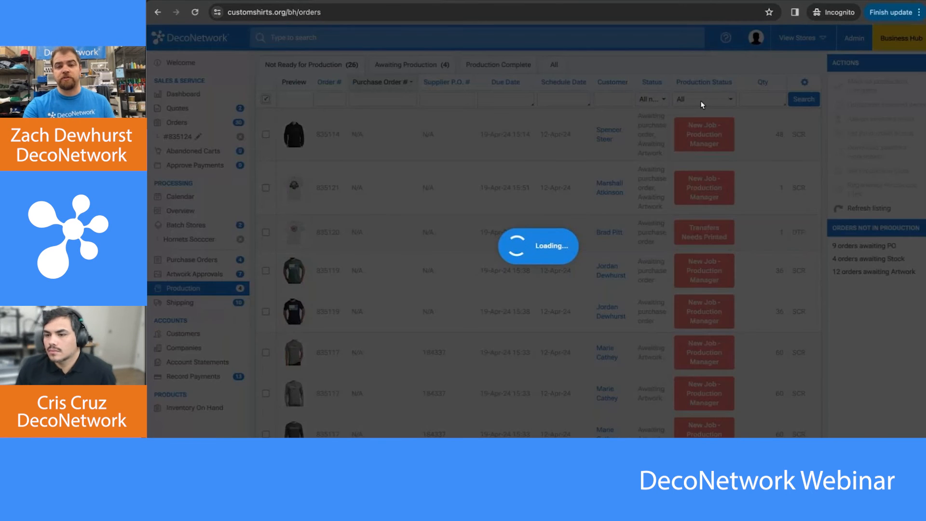
click(701, 100)
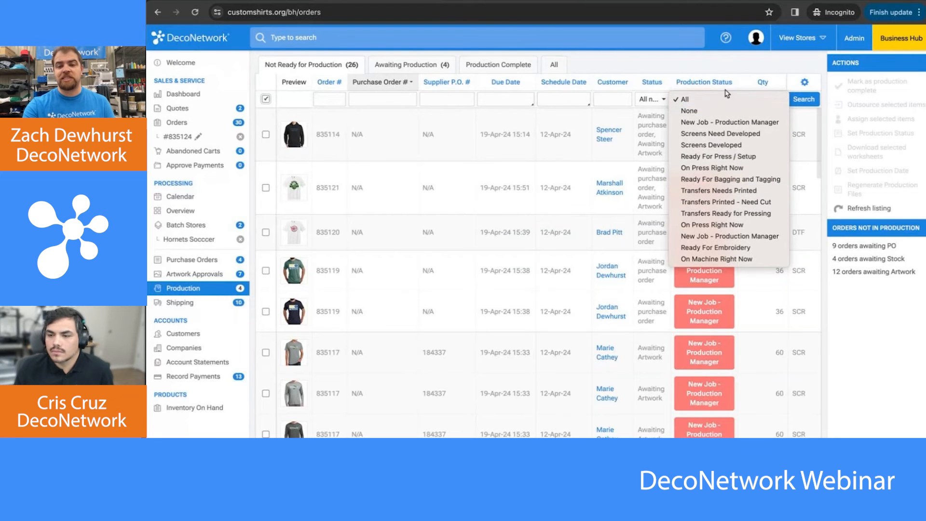
click(668, 65)
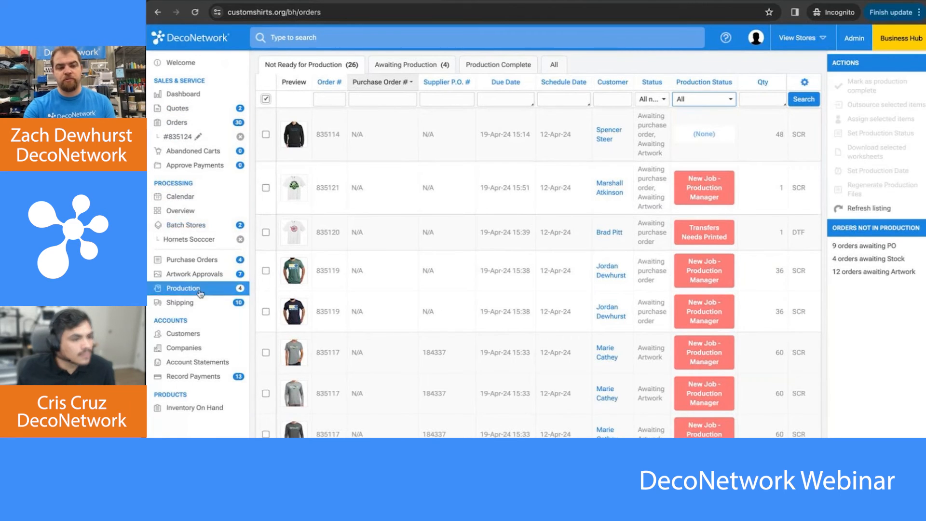
Add the internal note "This is important", flagged as important, to the first active customer's record.
click(198, 335)
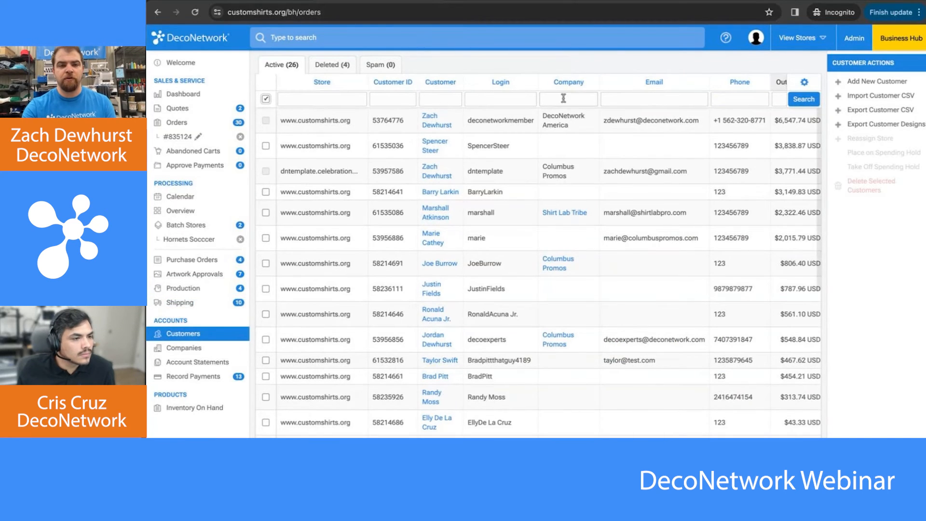
click(438, 125)
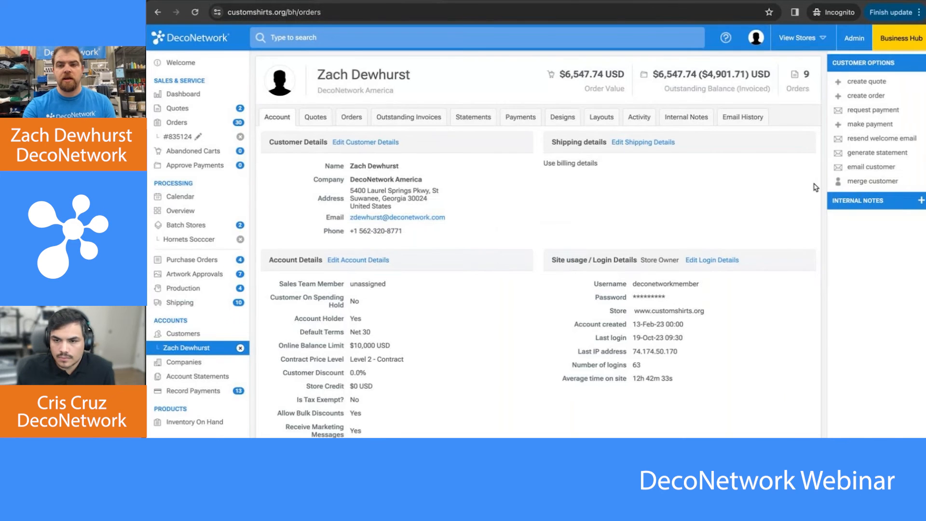
click(920, 200)
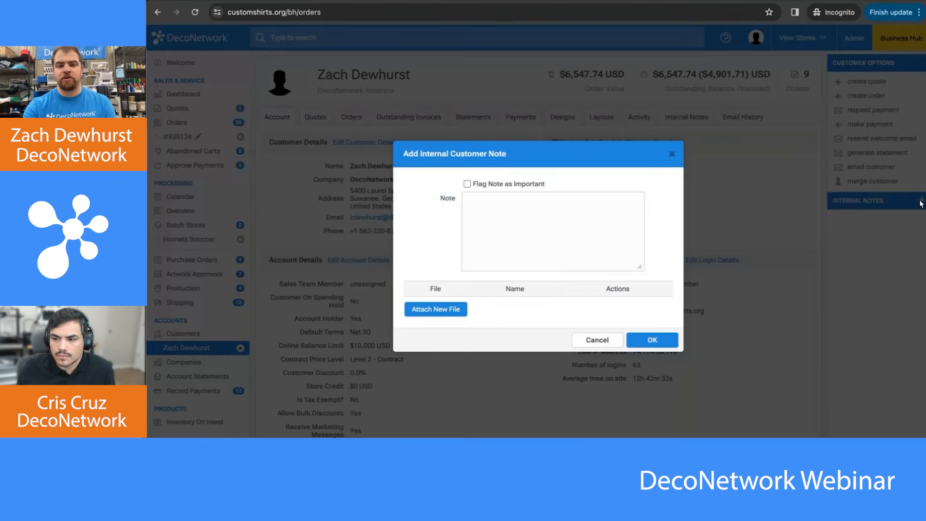
click(570, 234)
text(Th)
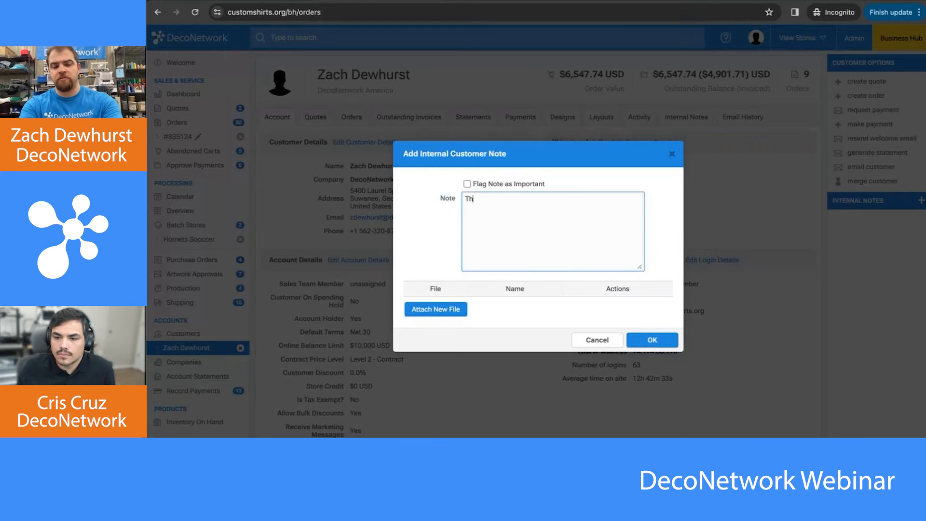
text(is is important)
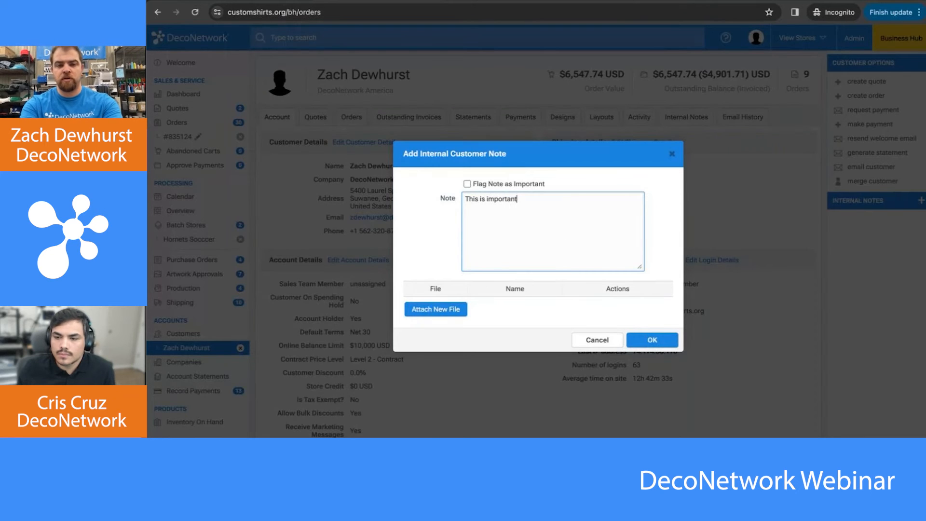
click(467, 184)
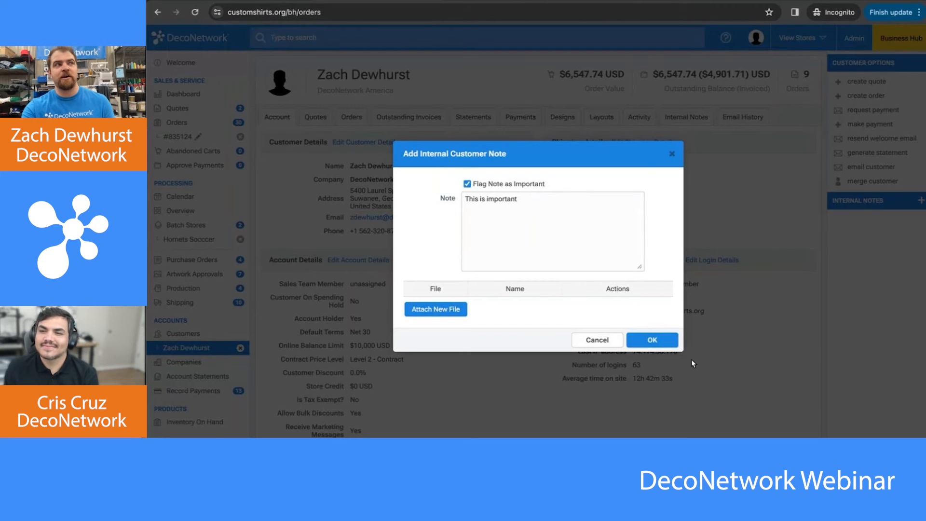
click(667, 343)
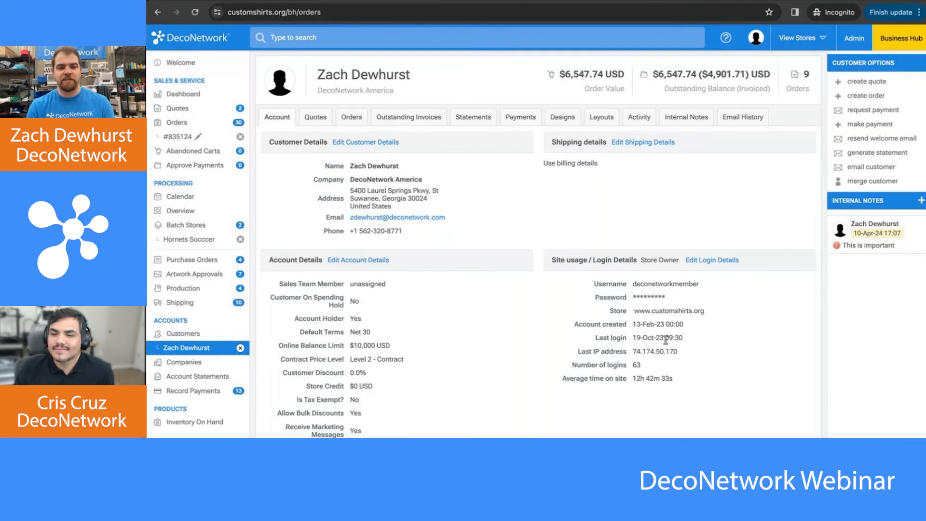
Close and reopen the same customer's record to check the important note alert, and dismiss it.
click(240, 348)
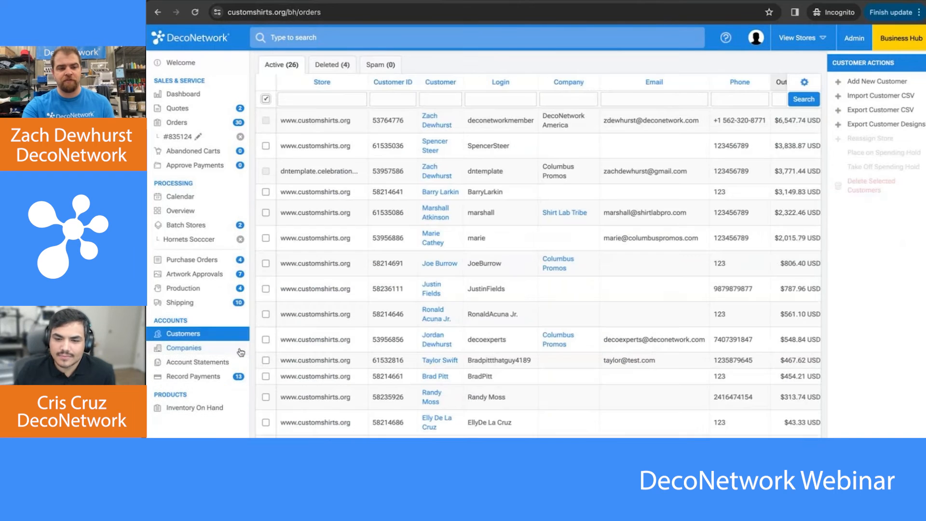
click(487, 130)
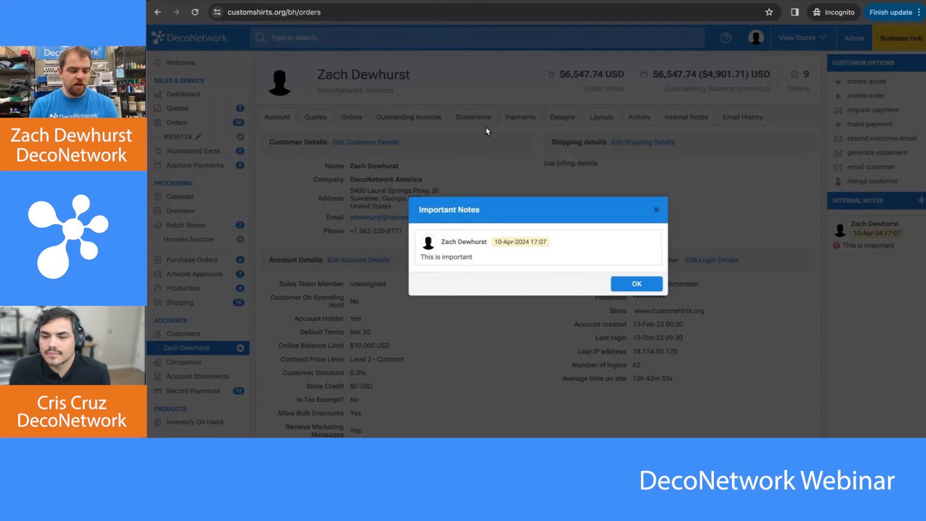
click(633, 286)
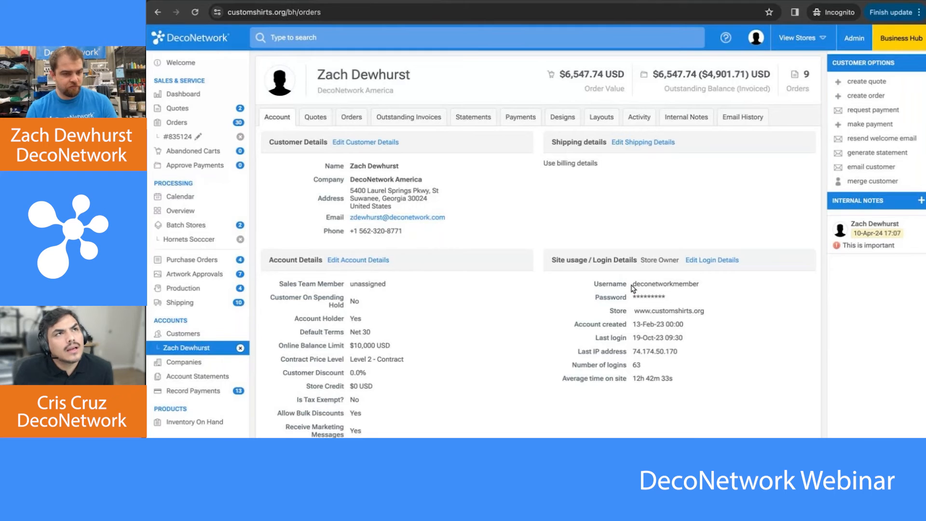
Open the Columbus Promos company record and show its new internal note form, leaving the note empty.
click(188, 369)
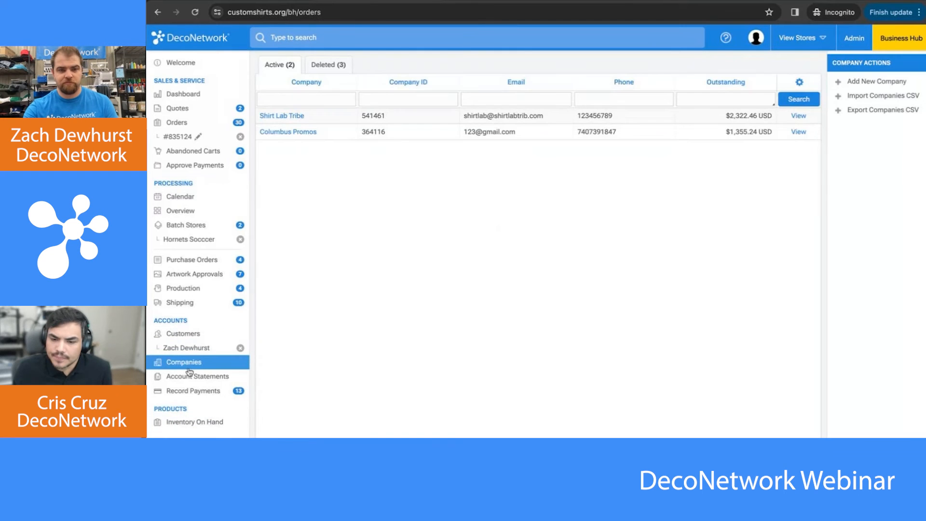
click(327, 129)
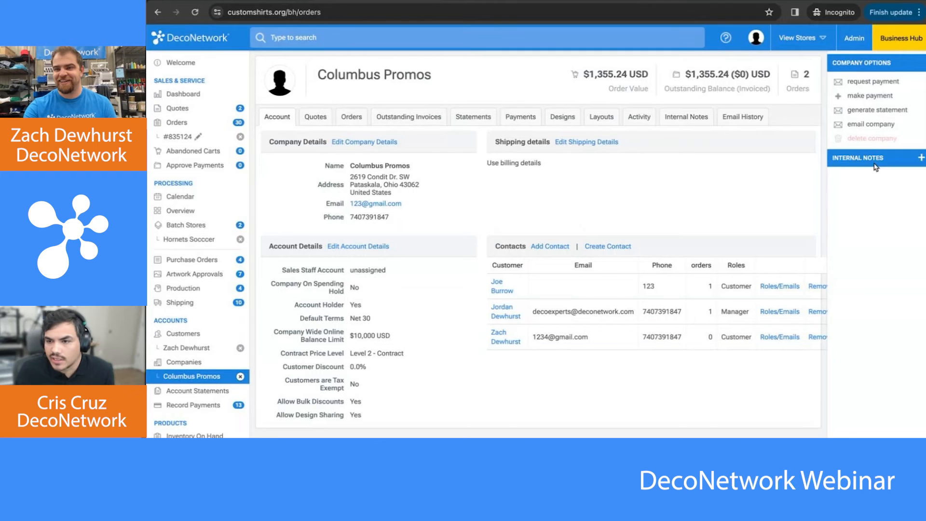
click(921, 158)
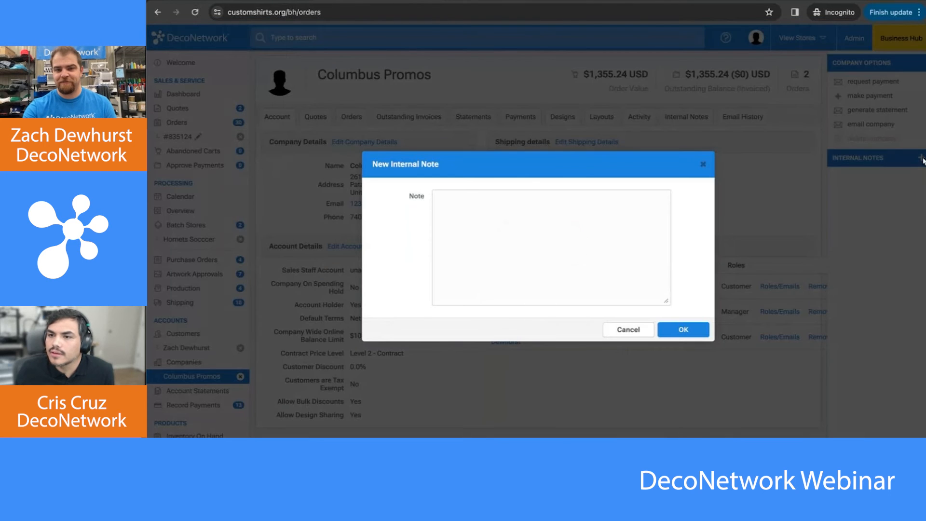
click(682, 329)
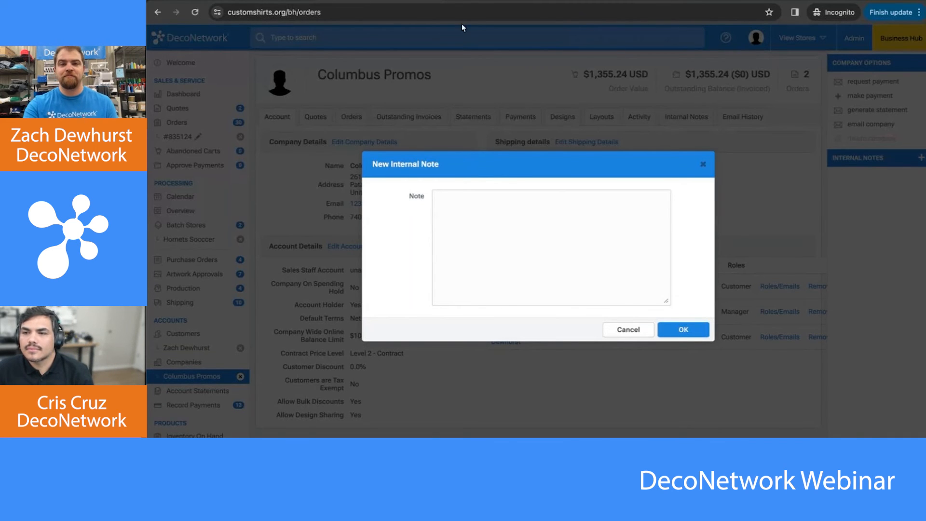
Switch to the Print Phase site's Business Hub and open the first customer record in the filtered customer list.
click(468, 1)
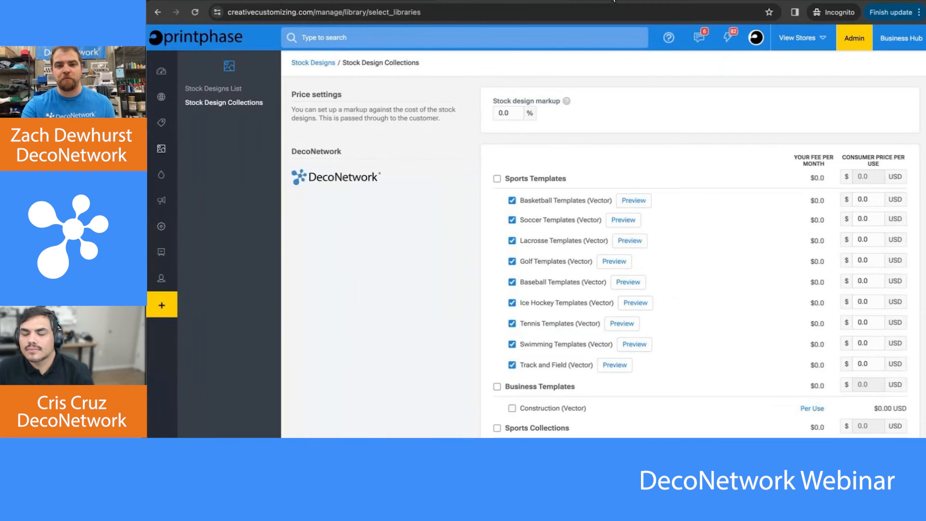
click(613, 3)
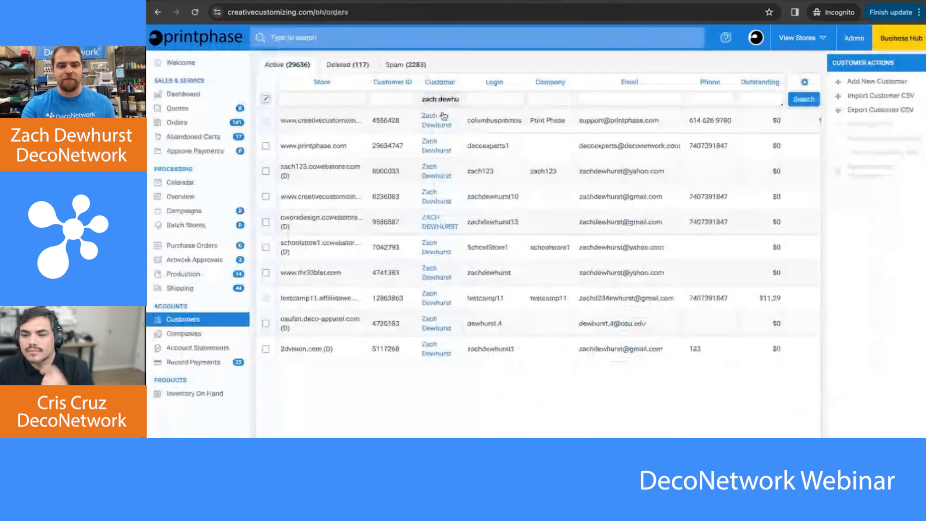
click(400, 119)
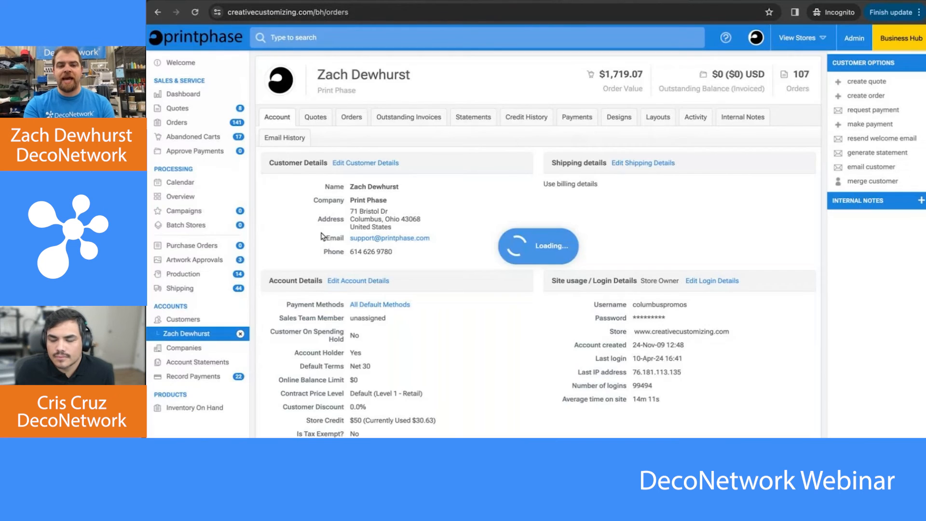
Try turning off the default payment methods in the customer's payment options, and cancel the change.
click(366, 305)
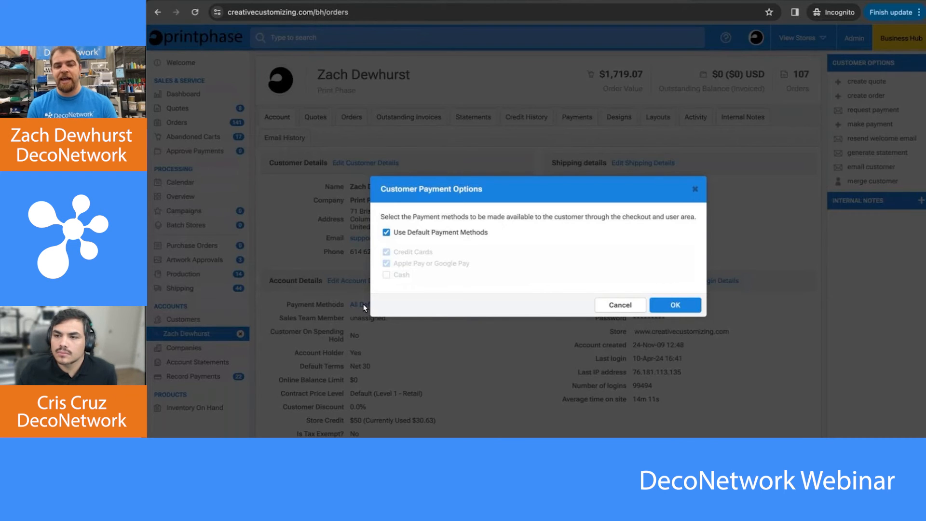
click(405, 232)
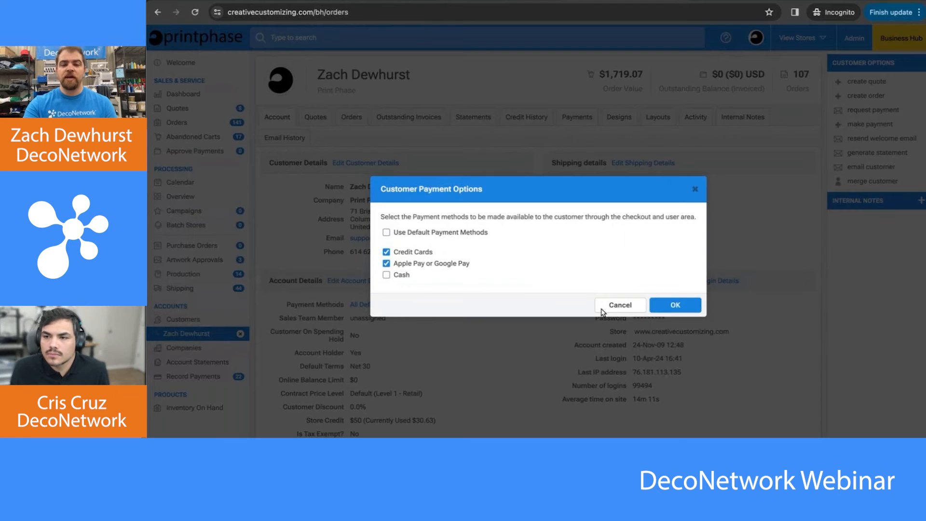
click(621, 305)
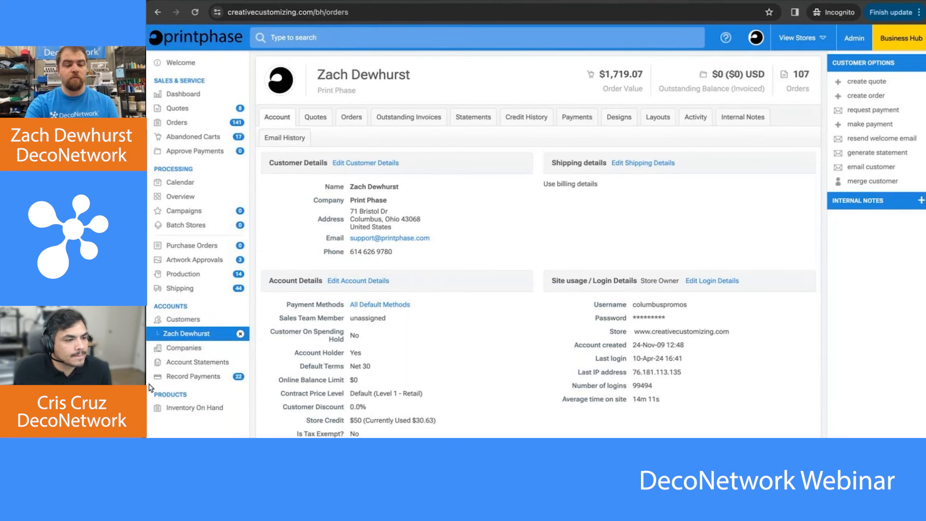
Try placing the customer on spending hold and toggling the account holder status in the account details, and cancel the changes.
scroll(372, 298, down, 1)
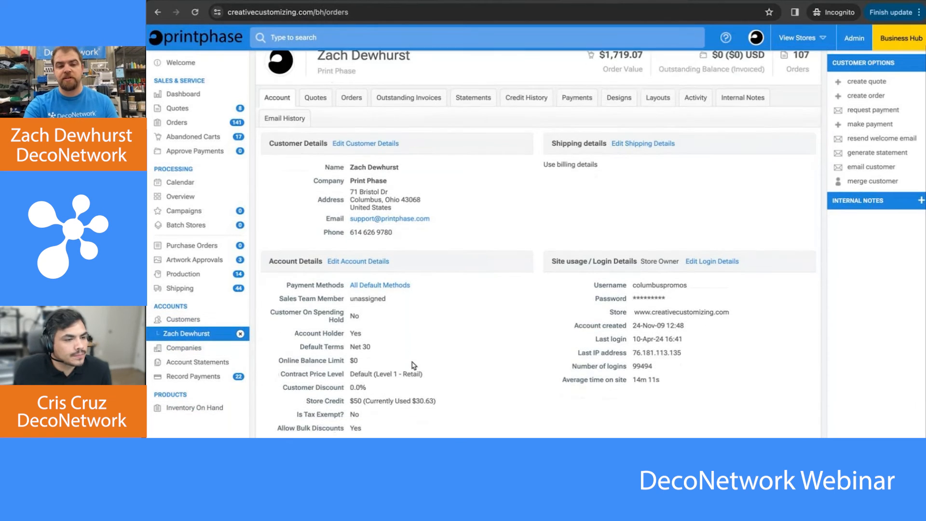
click(359, 261)
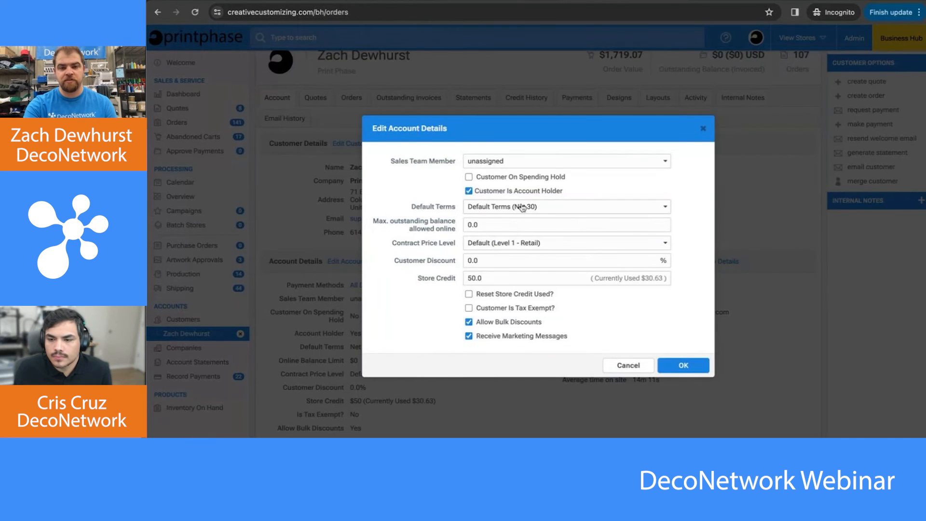
click(469, 178)
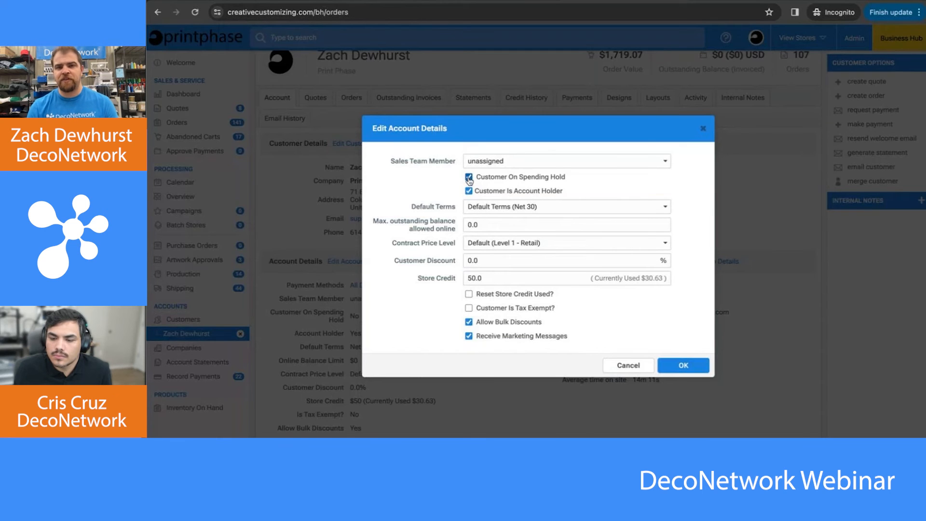
click(468, 191)
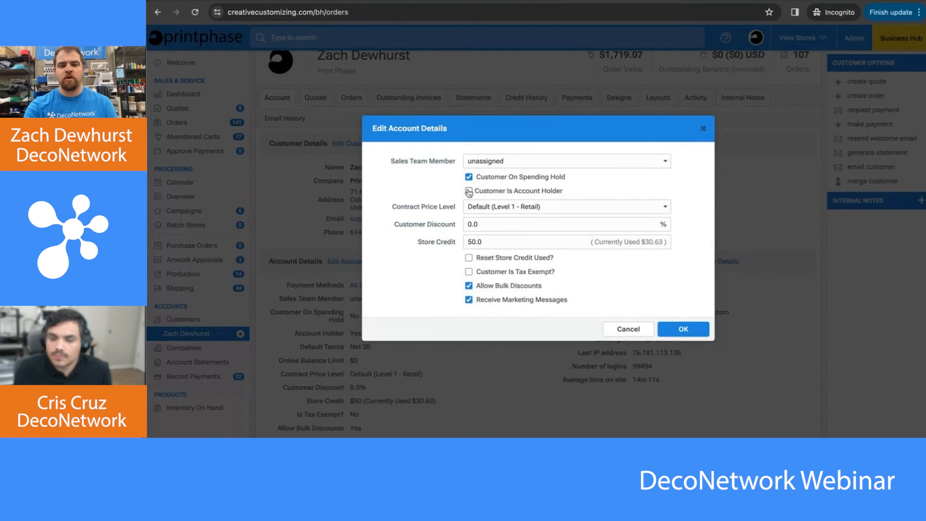
click(468, 191)
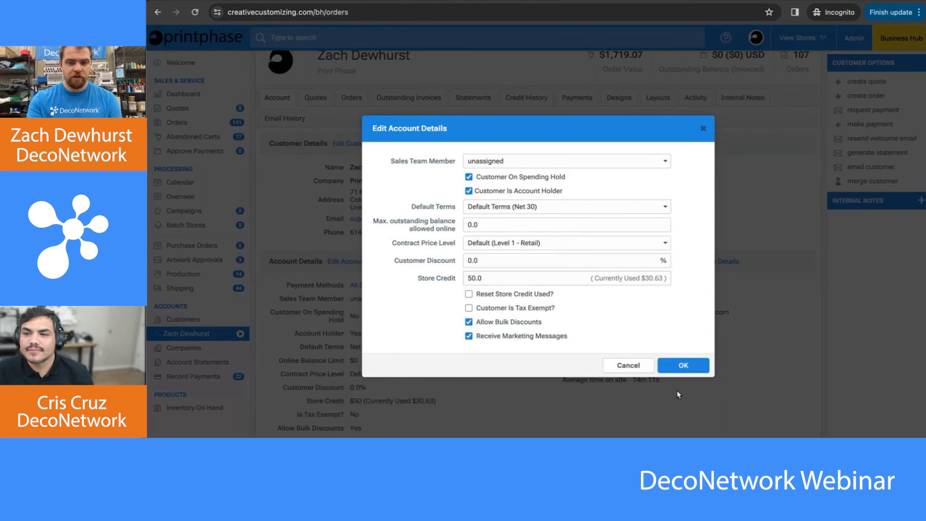
click(628, 368)
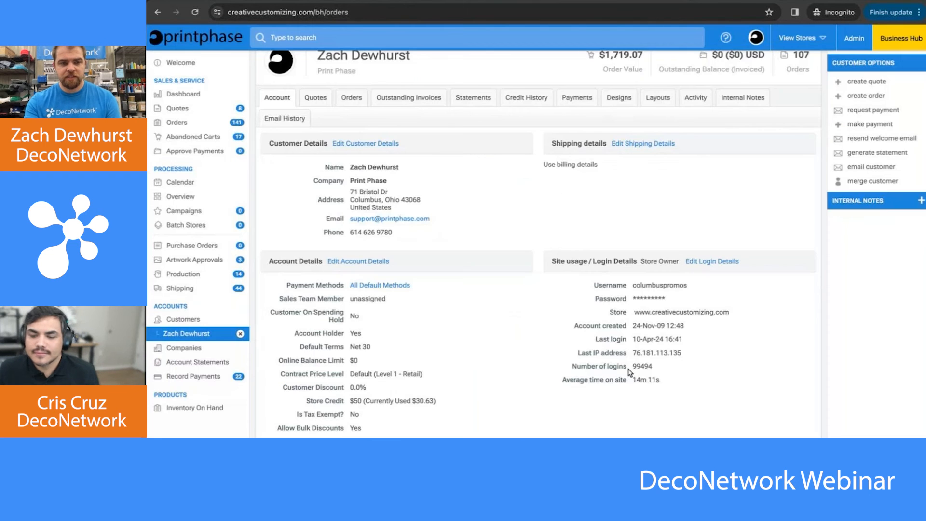
Open the Denison University company record and review its editable account details, leaving them as they are.
click(205, 349)
click(292, 116)
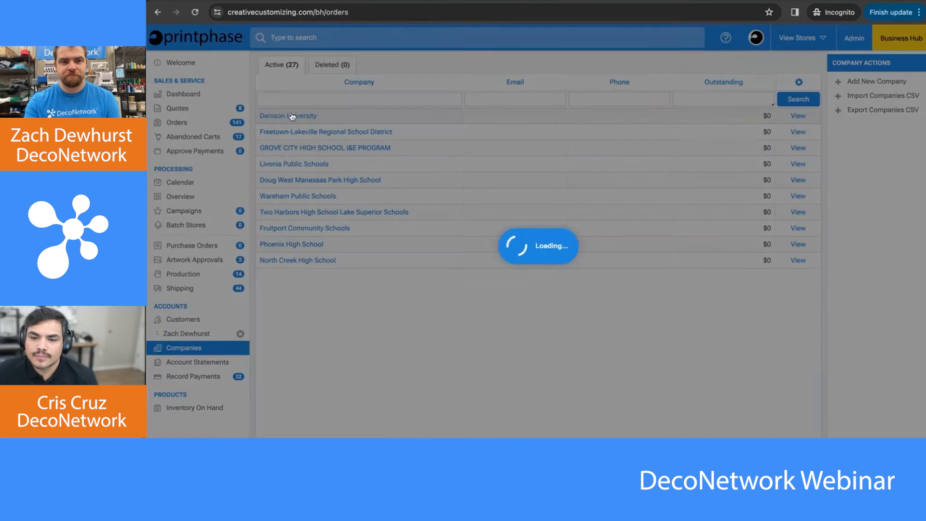
click(369, 247)
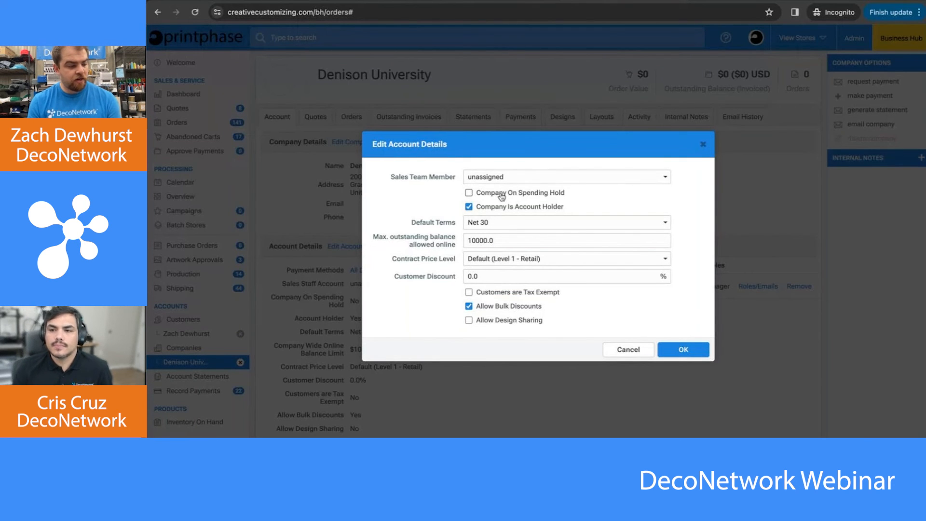
click(703, 144)
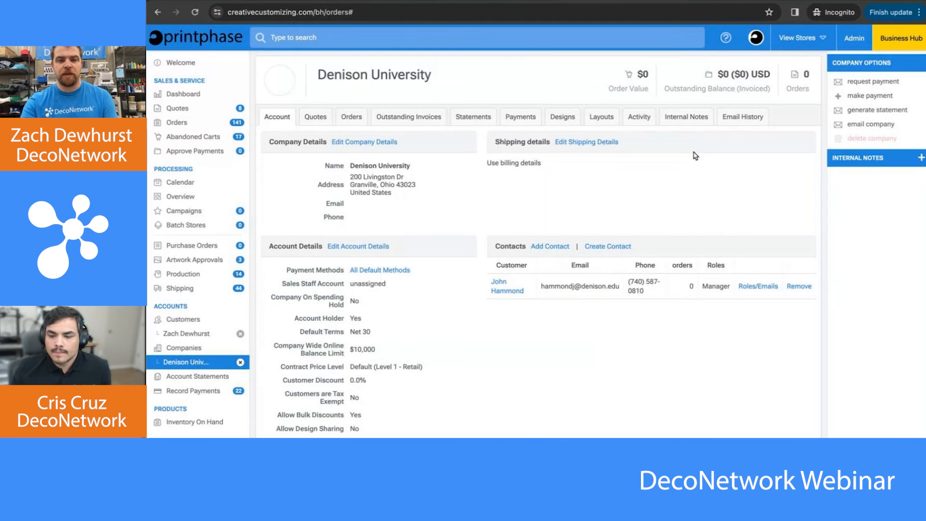
View Denison University's orders, and return to the open customer record to view that customer's orders.
click(348, 117)
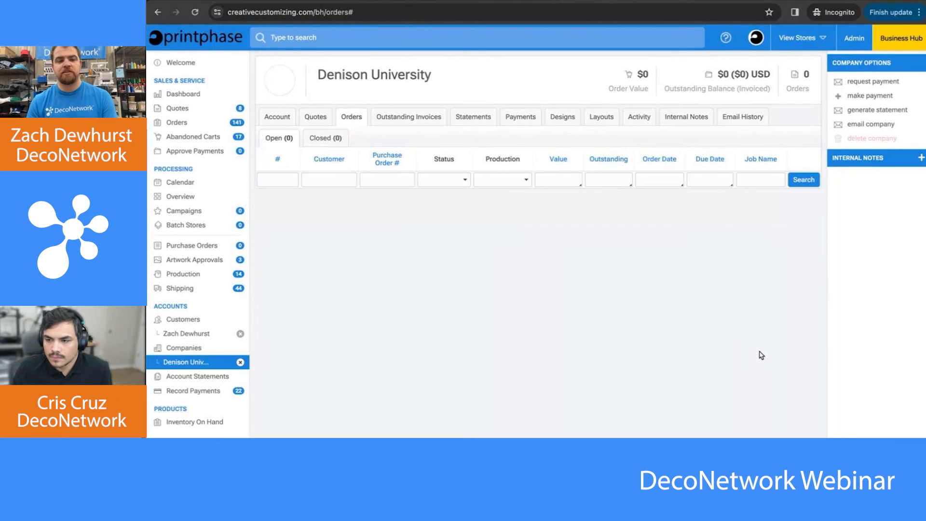
click(200, 333)
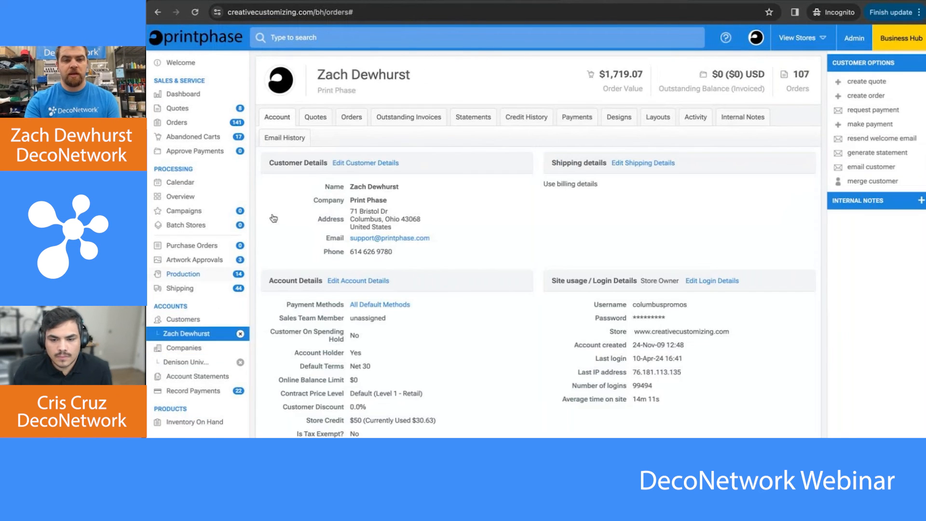
click(355, 117)
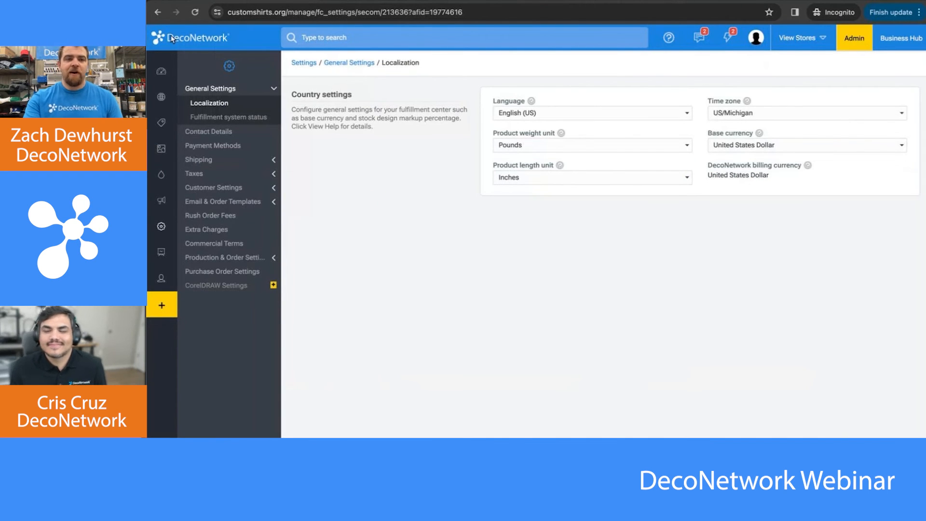
mouse_move(147, 58)
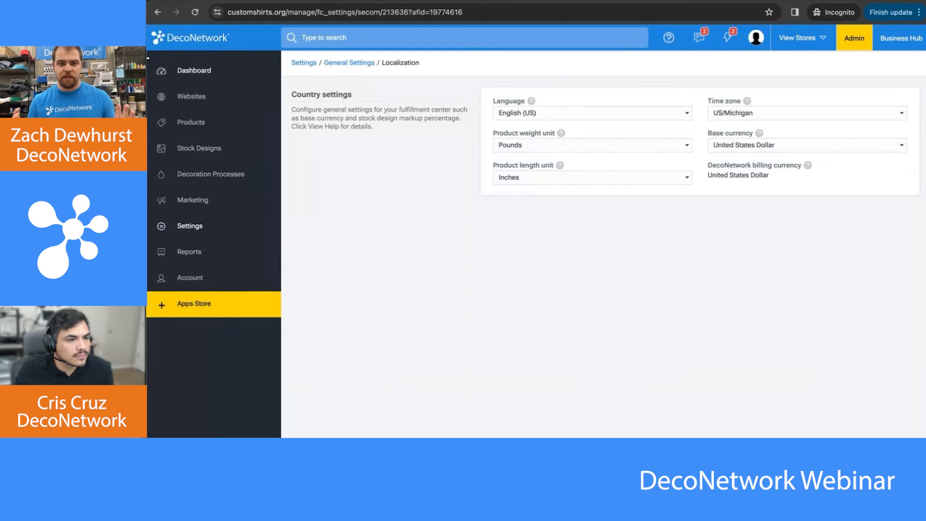
click(192, 96)
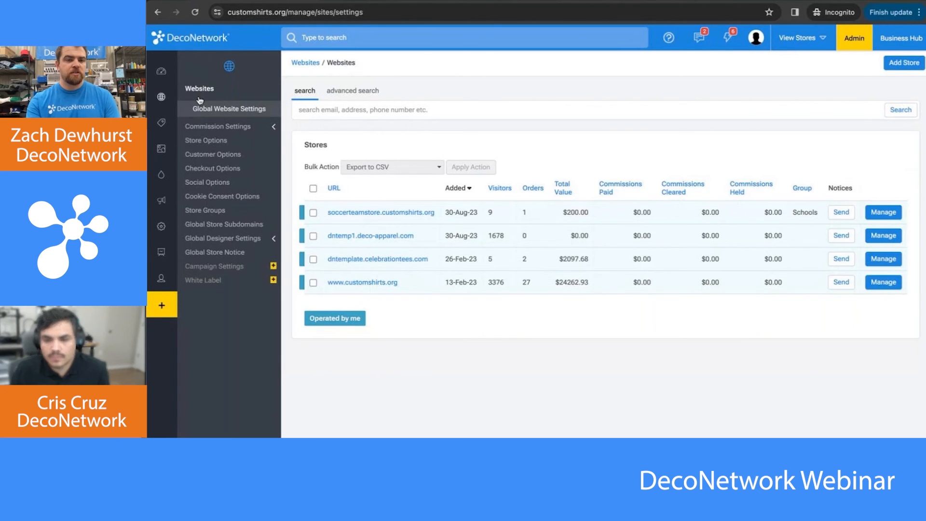
click(350, 285)
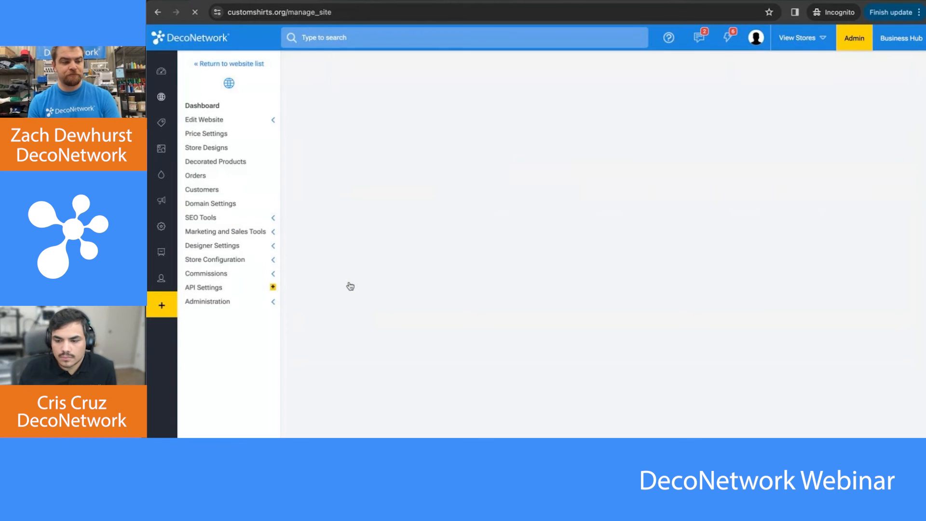
click(225, 301)
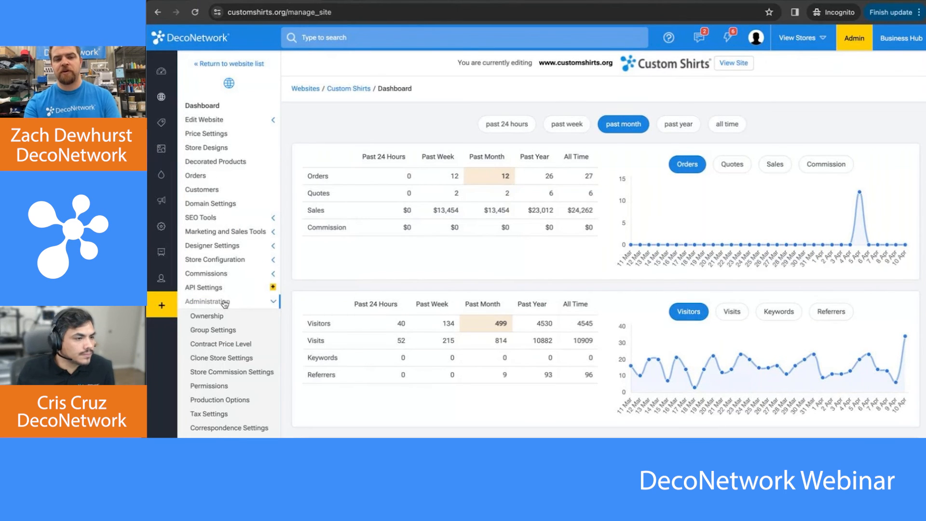
scroll(224, 302, down, 1)
click(224, 364)
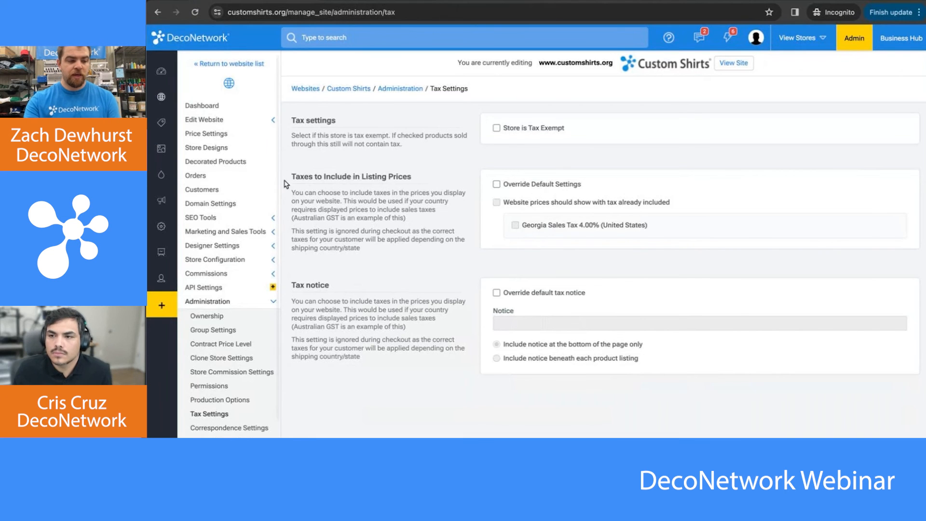
Open the Custom Shirts website's page editor on the home page.
click(224, 131)
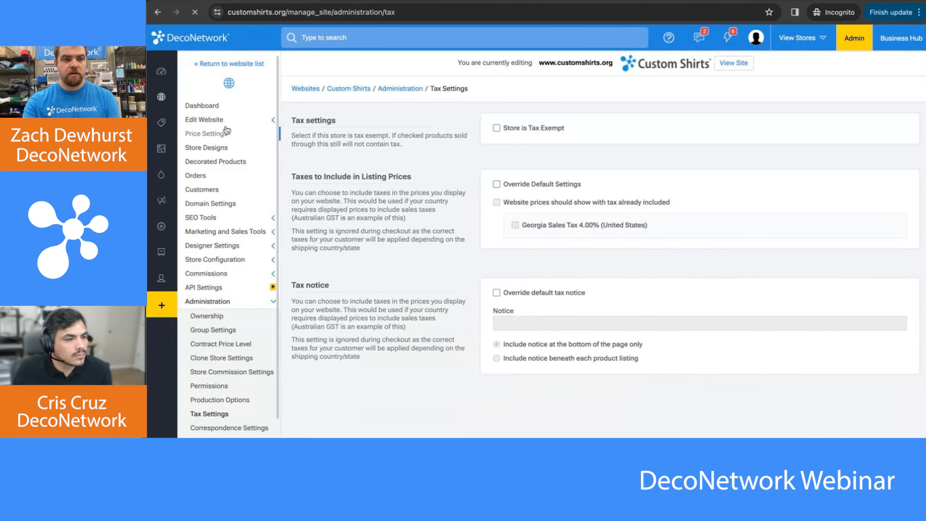
click(220, 121)
click(217, 136)
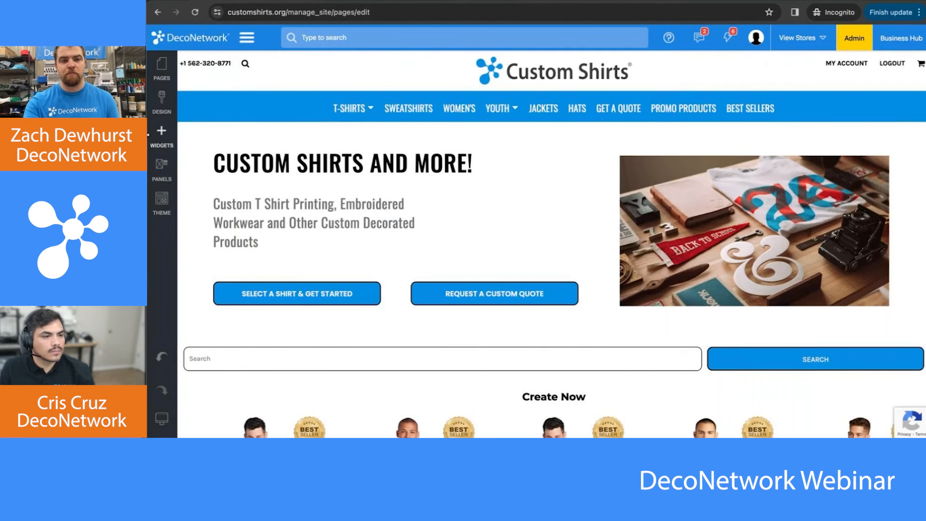
Open the Youth dropdown menu from the website's system pages for editing.
click(158, 113)
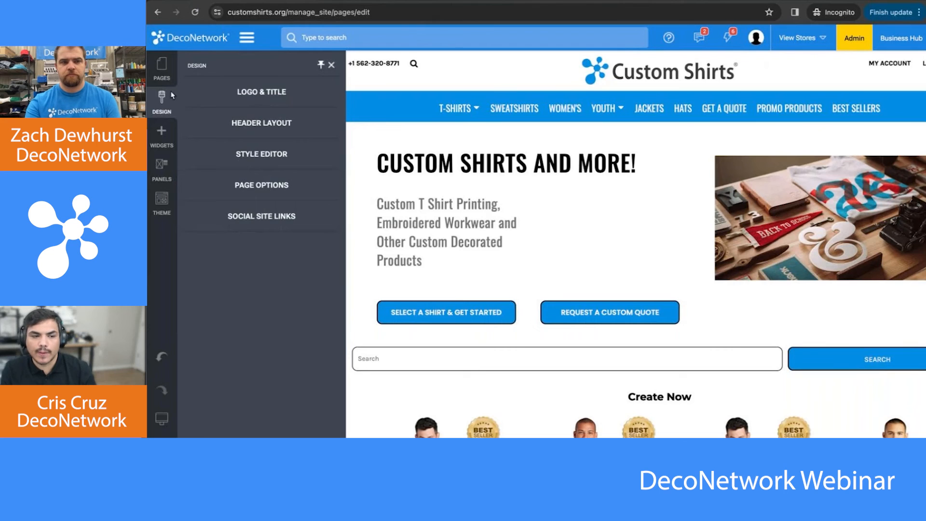
click(161, 68)
scroll(220, 421, down, 5)
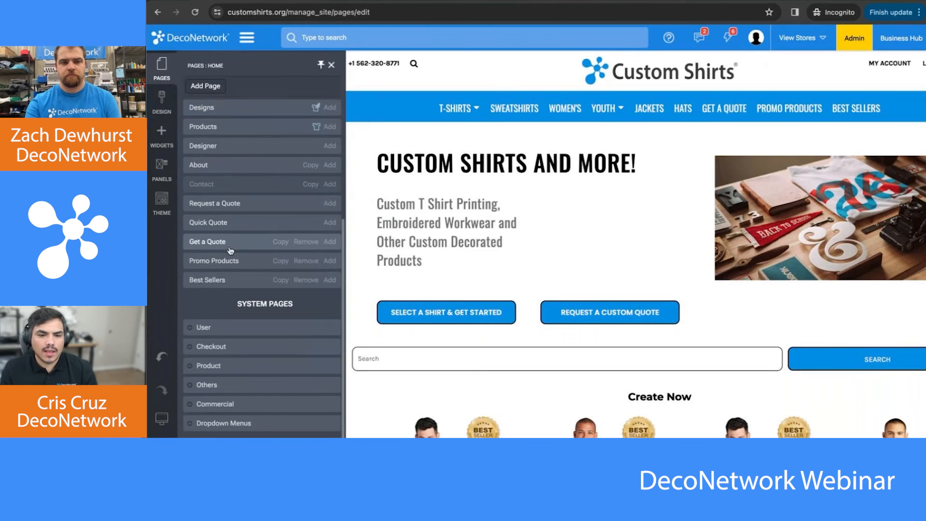
click(190, 425)
scroll(190, 426, down, 2)
click(208, 405)
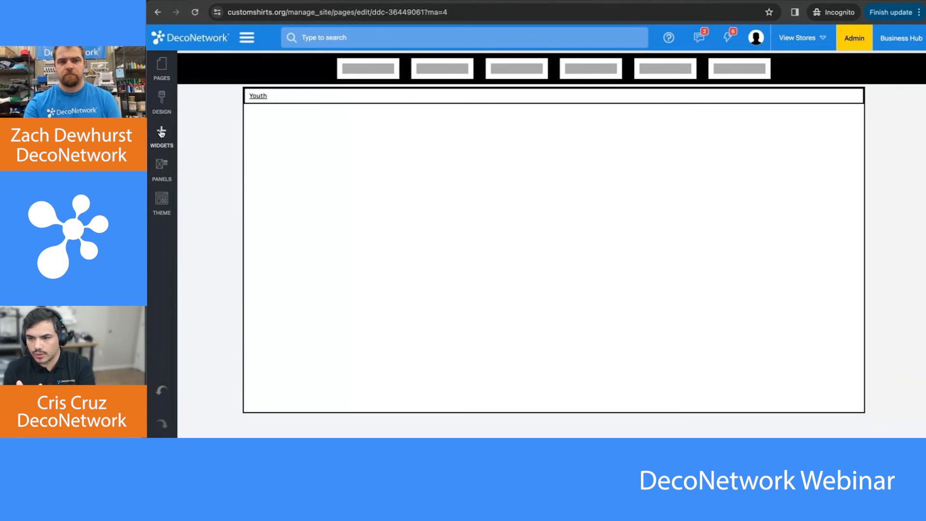
Add a Blank Product Categories widget above the Youth link in the dropdown menu.
click(263, 111)
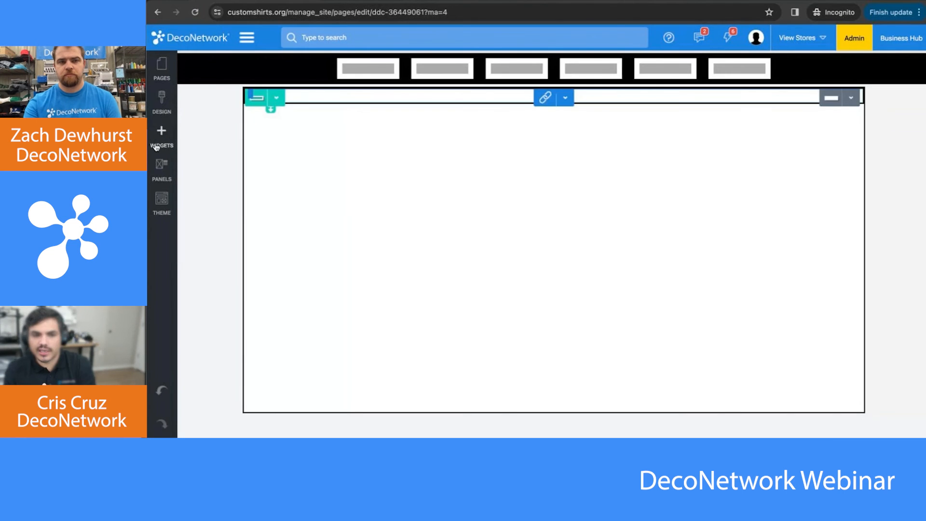
click(162, 164)
click(161, 147)
scroll(262, 241, down, 3)
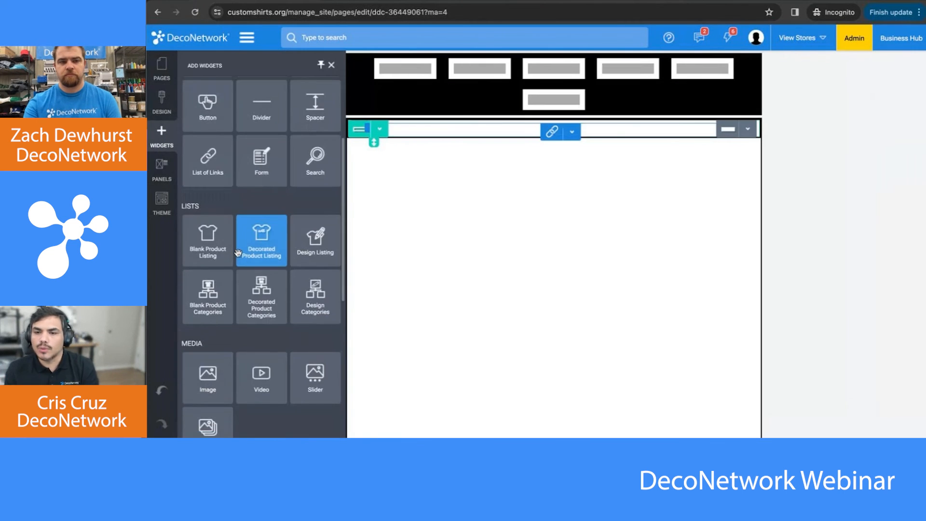
drag(210, 296, 378, 92)
Set the widget's category name to Show Below and its category to Unisex T-Shirts, and apply the settings.
click(307, 136)
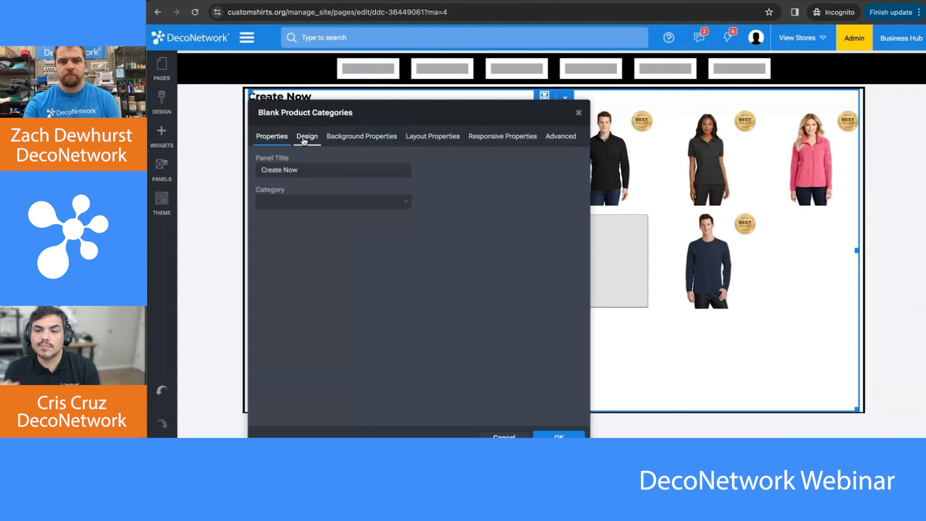
click(469, 331)
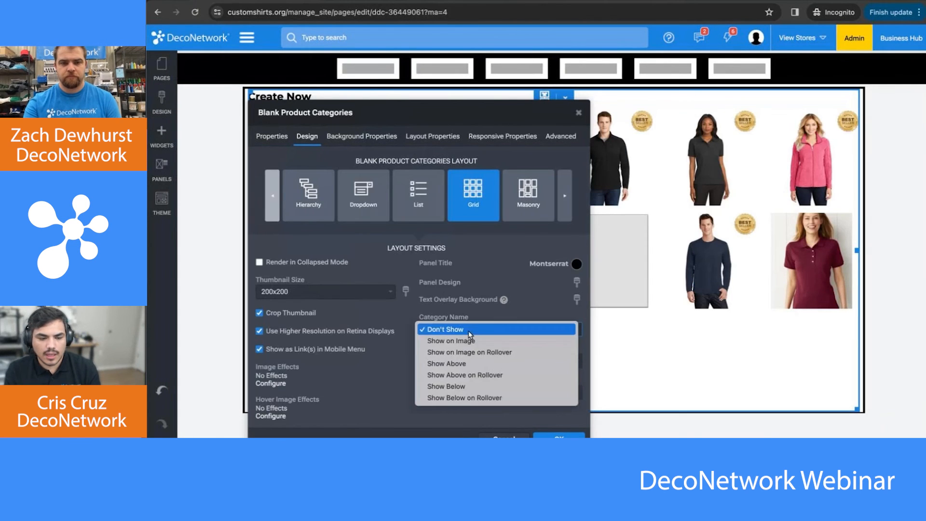
click(450, 386)
click(283, 140)
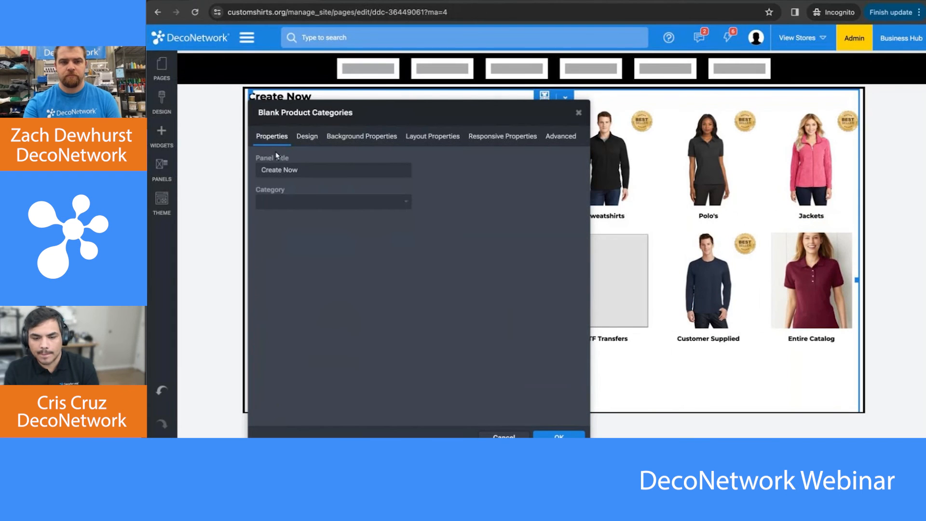
click(288, 207)
click(290, 240)
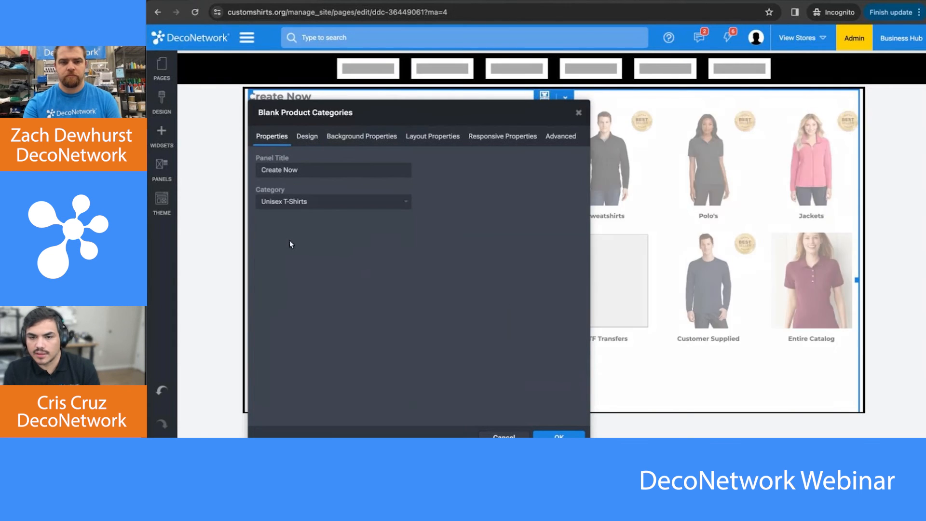
click(559, 436)
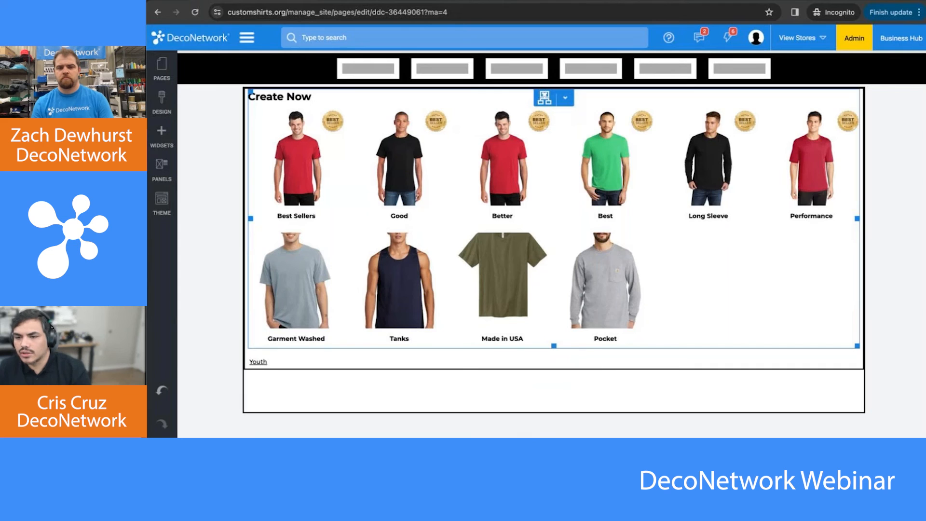
Review the Blank Product Categories widget's responsive properties and design settings, including Show as Link(s) in Mobile Menu, and cancel without changes.
double_click(576, 252)
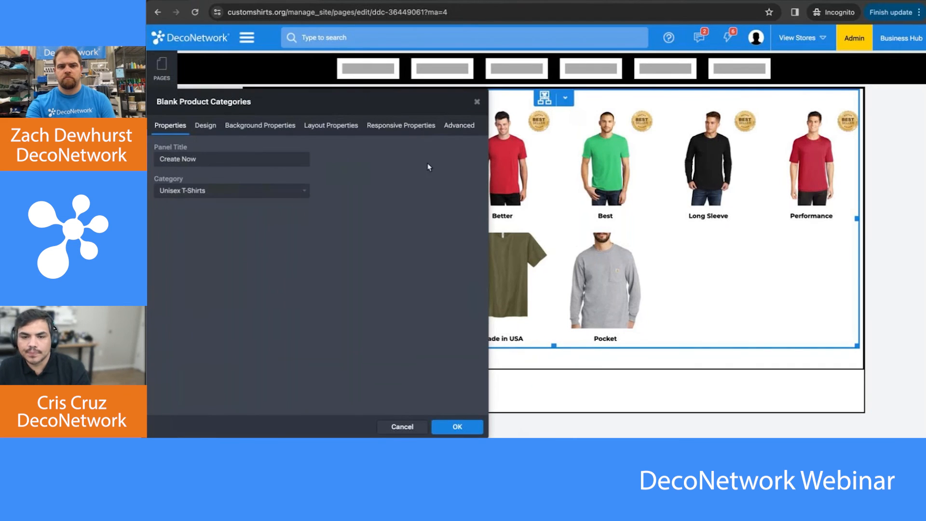
click(405, 129)
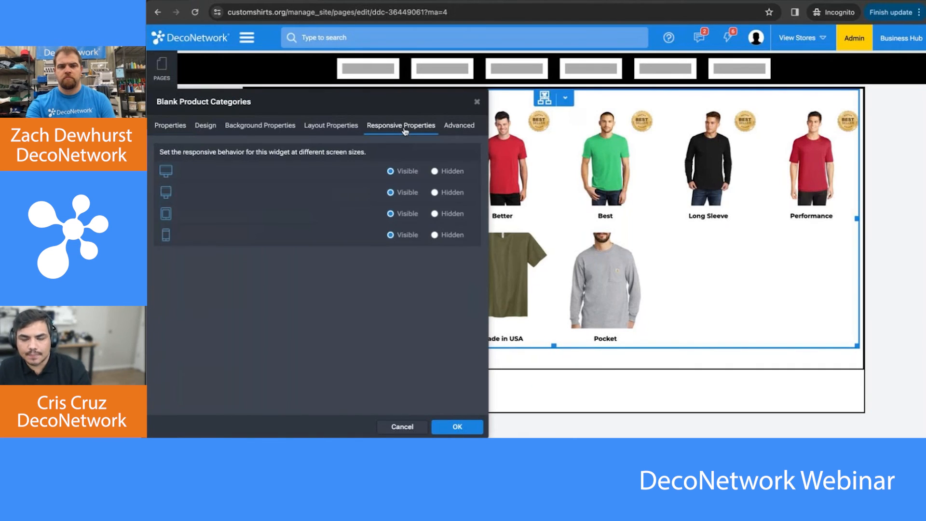
click(206, 126)
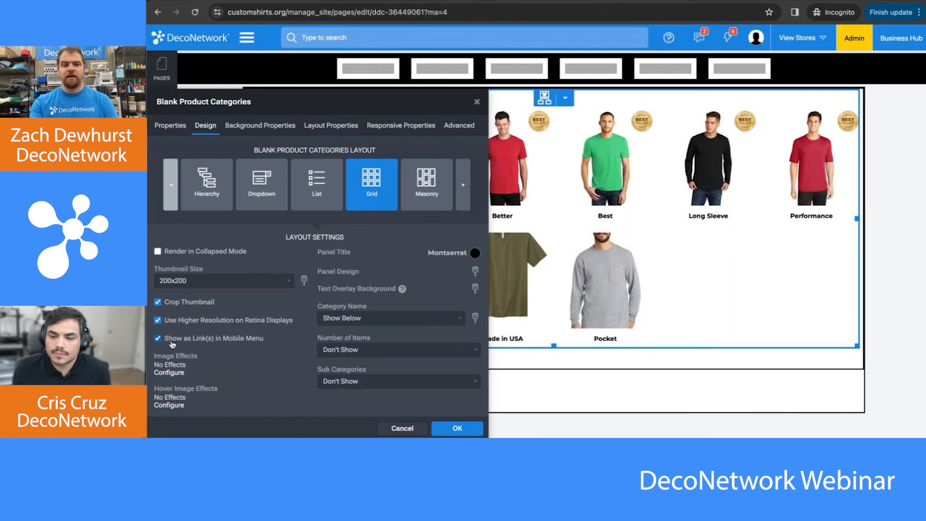
click(403, 429)
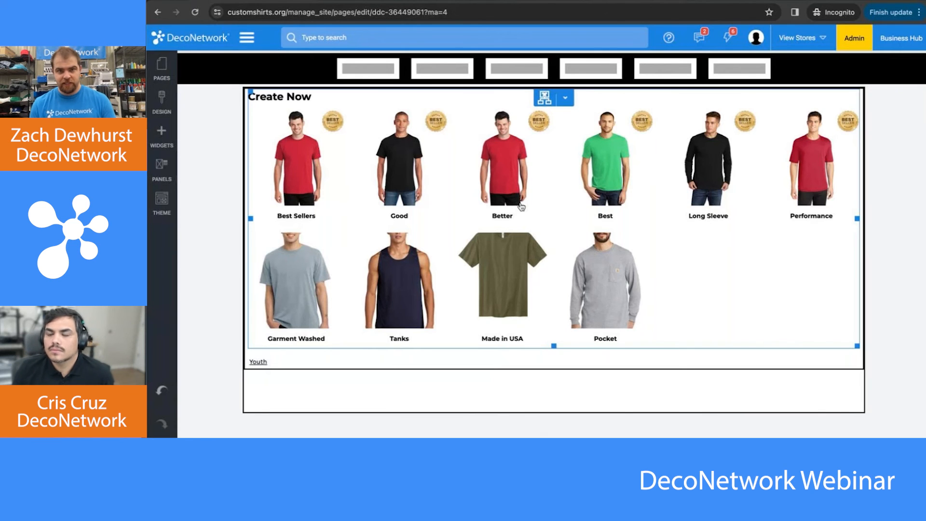
Review the design settings of the Create Now Blank Product Categories widget in the T-Shirts dropdown menu and cancel without changes.
click(162, 70)
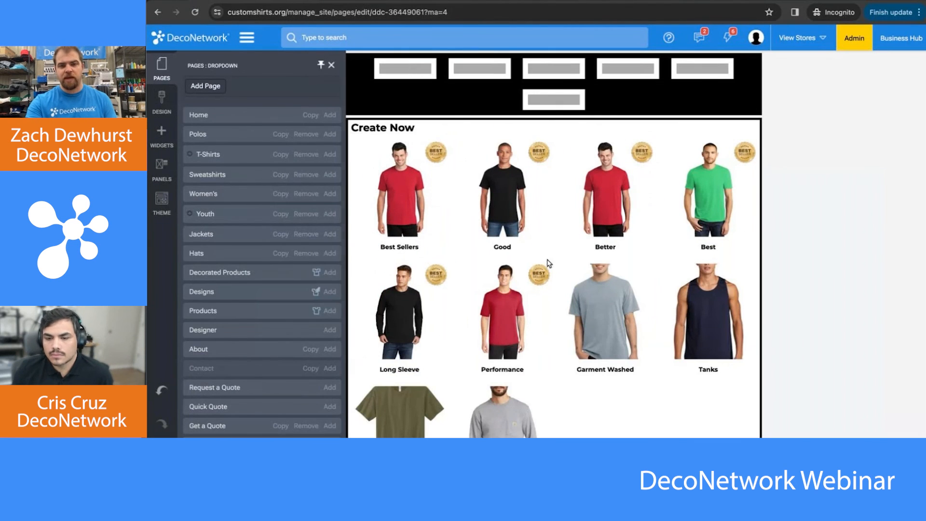
click(575, 239)
double_click(513, 204)
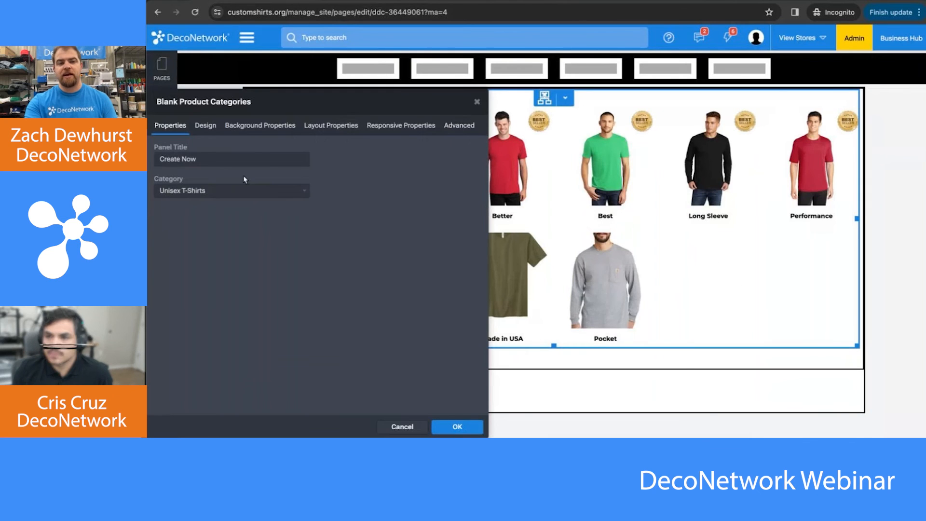
click(203, 124)
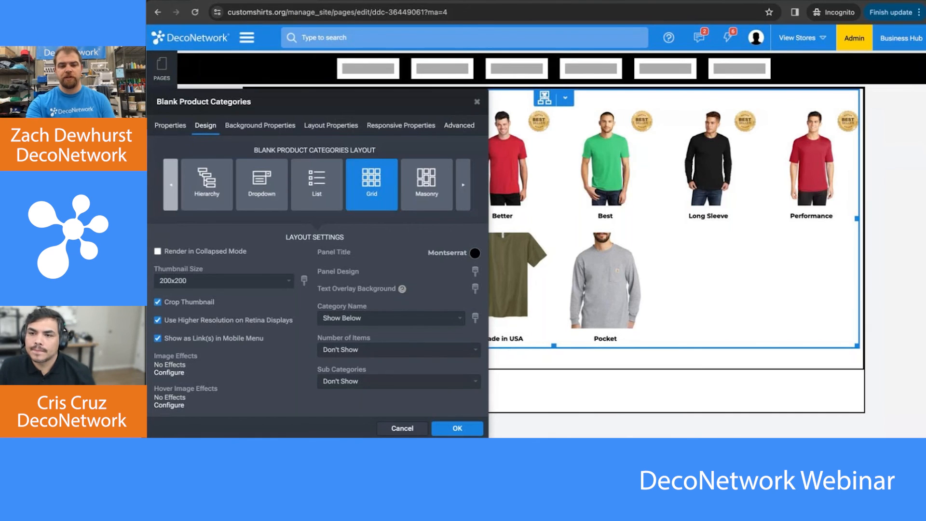
click(392, 429)
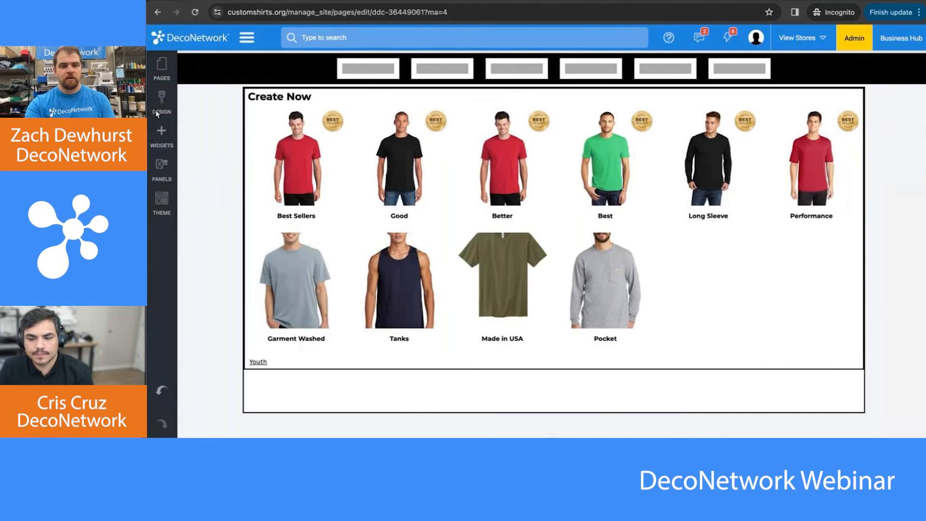
Open the Page Not Found (404) page from the Others group of the website's system pages.
click(161, 73)
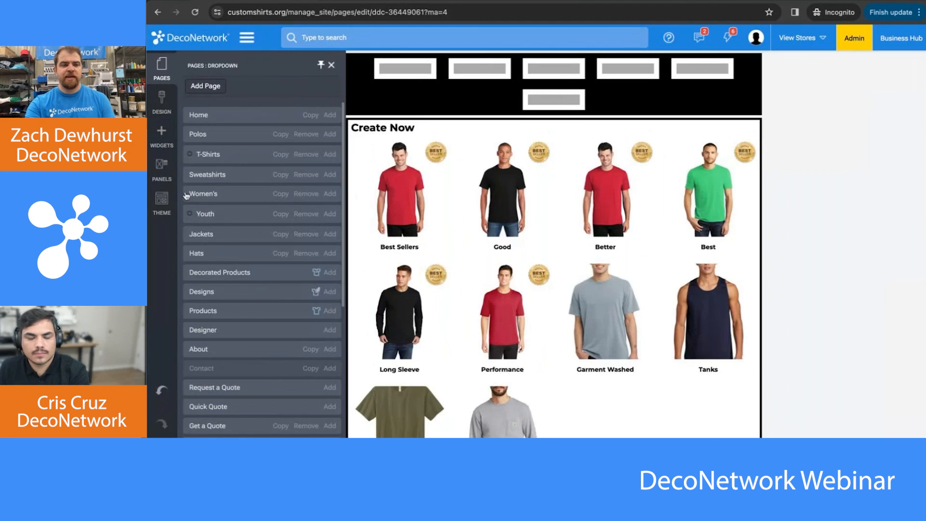
scroll(217, 231, down, 5)
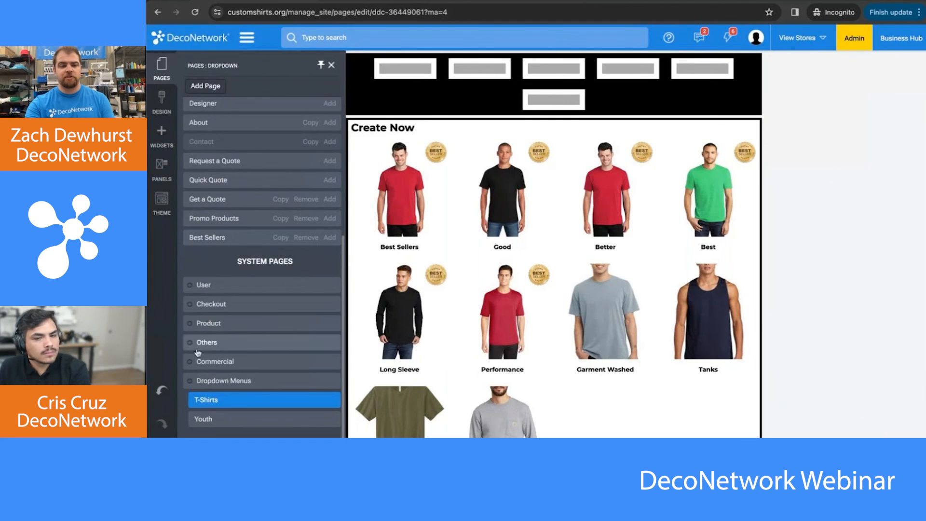
click(216, 342)
click(239, 403)
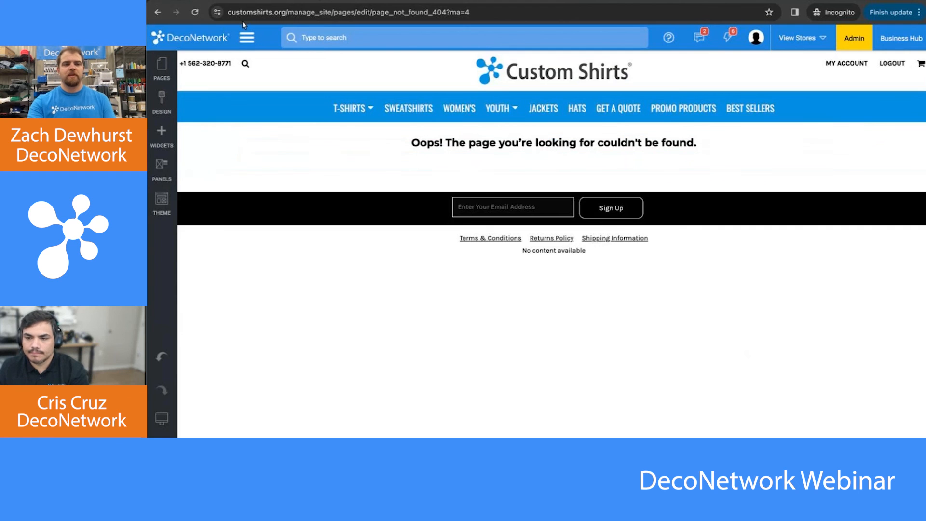
Open the Search Results system page and review its search results widget's properties and design settings without changing them.
click(162, 68)
scroll(232, 388, down, 5)
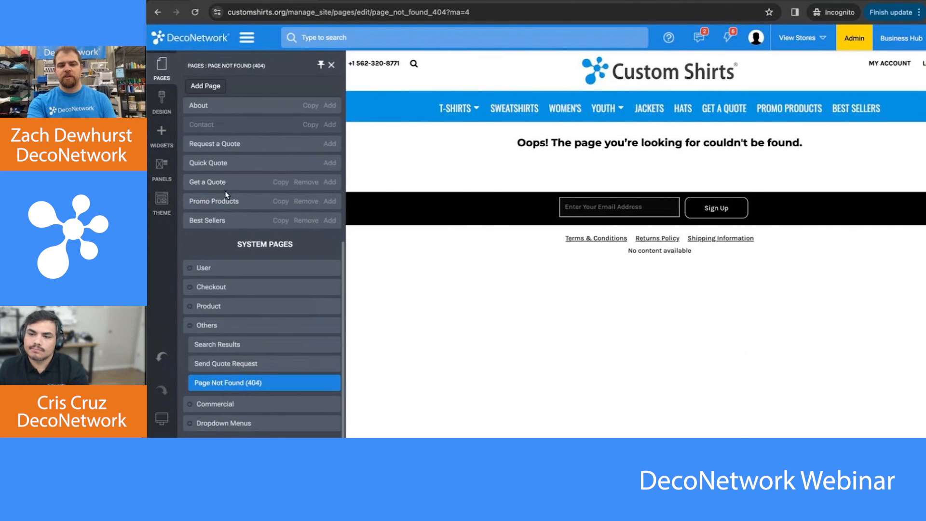
click(200, 351)
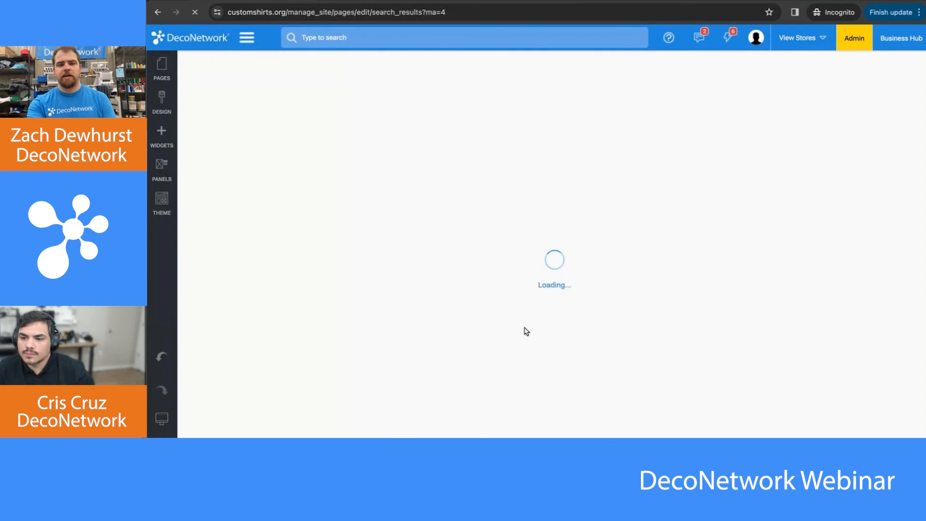
click(486, 306)
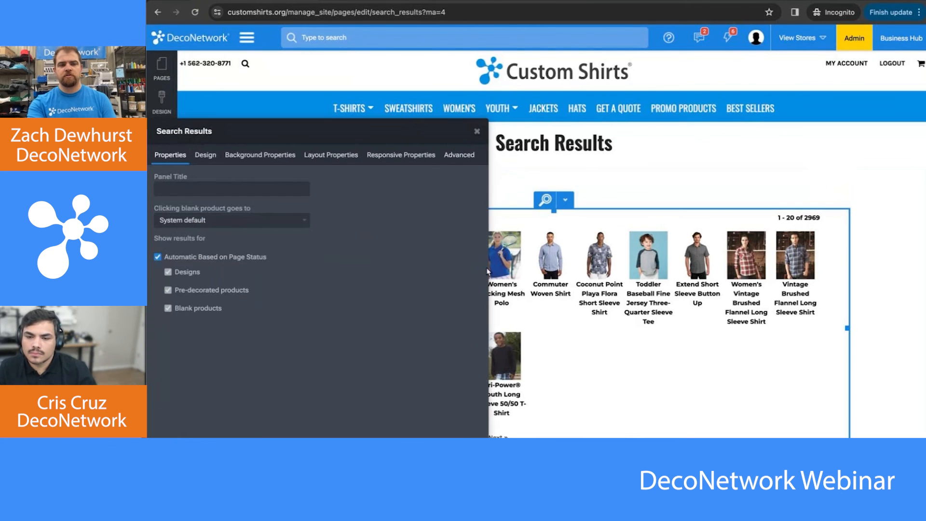
click(201, 157)
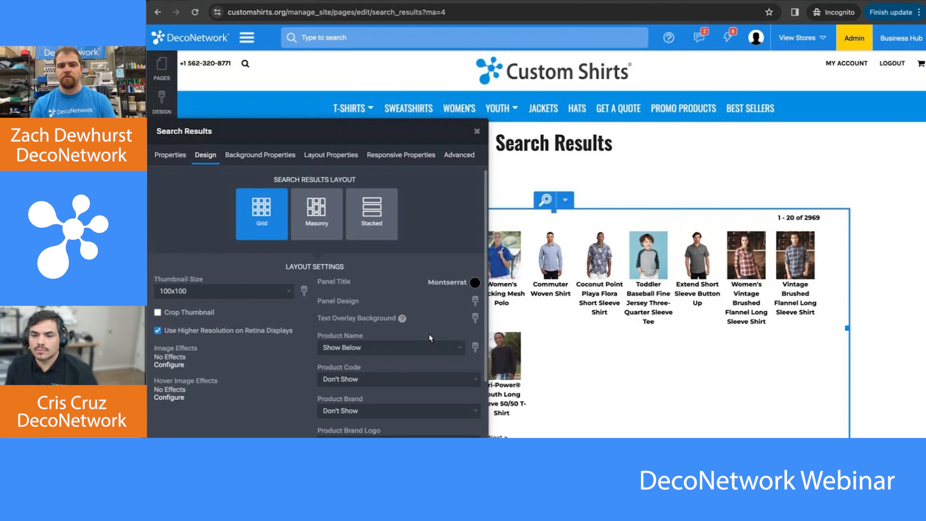
click(475, 135)
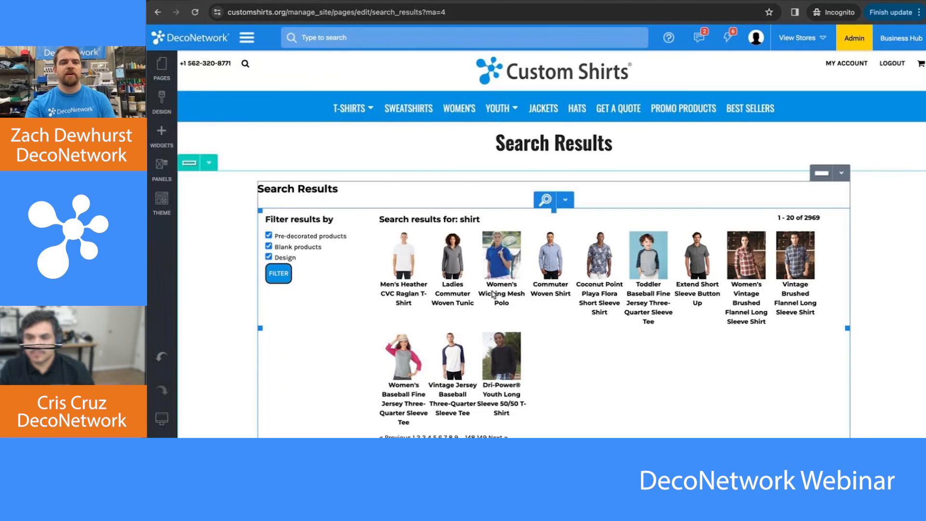
Review the website's design options, including the available header layouts and the Style Editor's font and color settings.
click(155, 67)
click(157, 110)
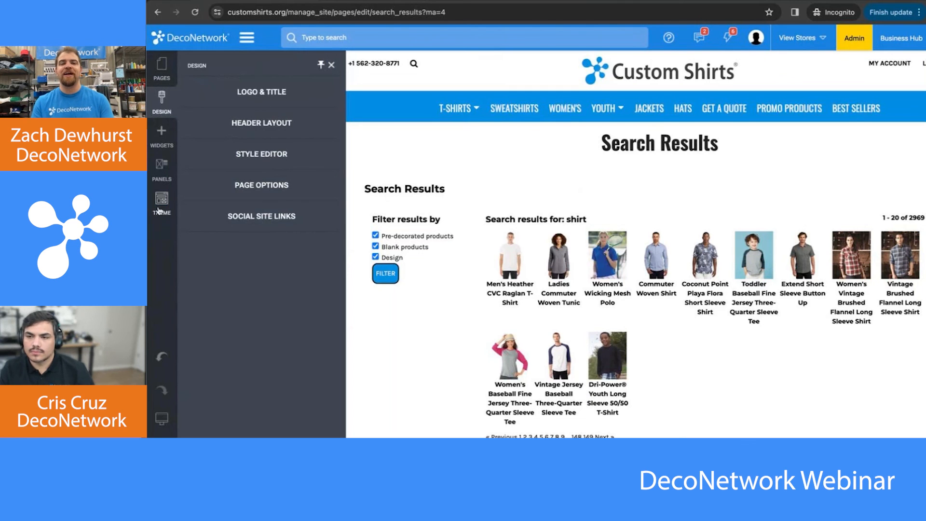
click(387, 95)
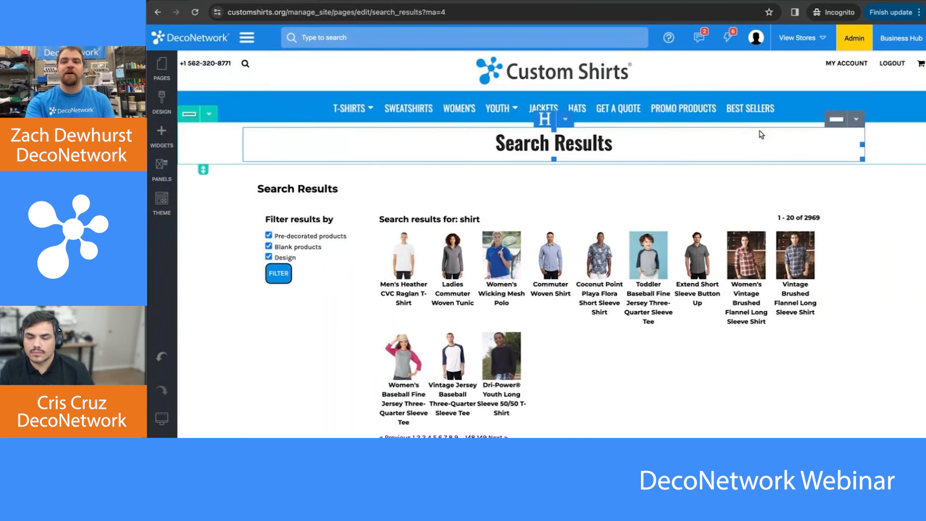
click(168, 105)
click(253, 179)
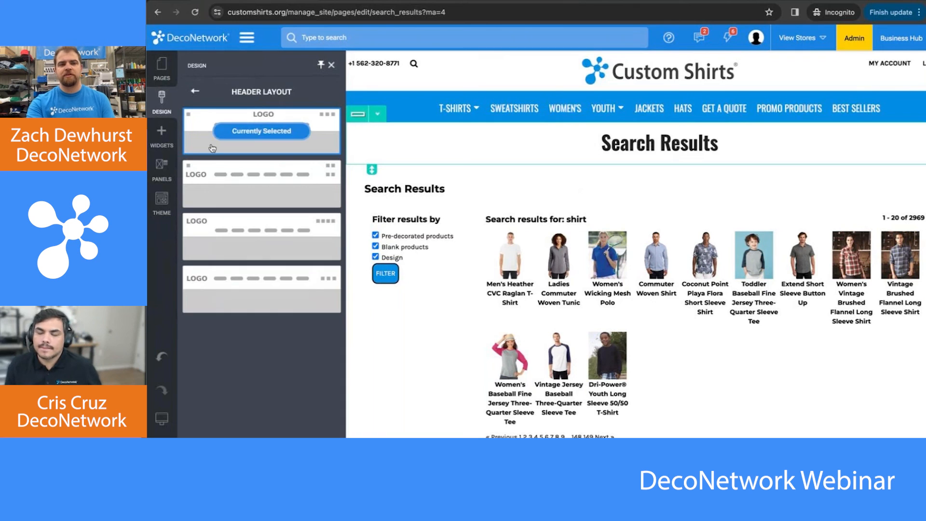
click(195, 91)
click(254, 152)
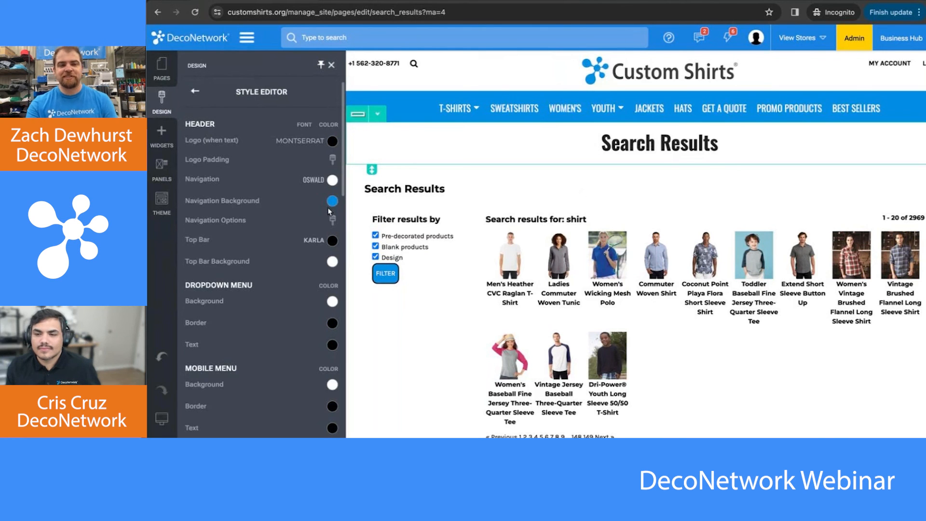
Add a Video widget above the search results and check its link and aspect ratio options, leaving the settings at their defaults.
click(169, 146)
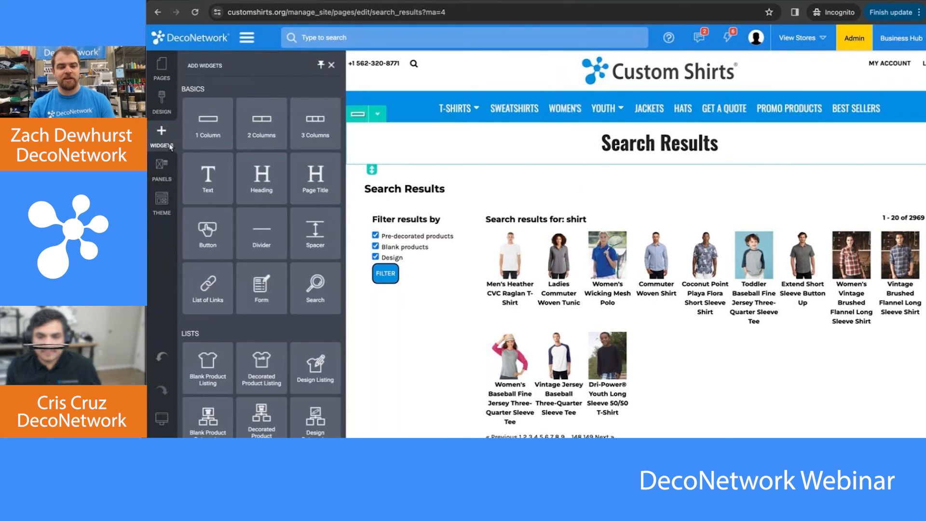
scroll(251, 231, down, 5)
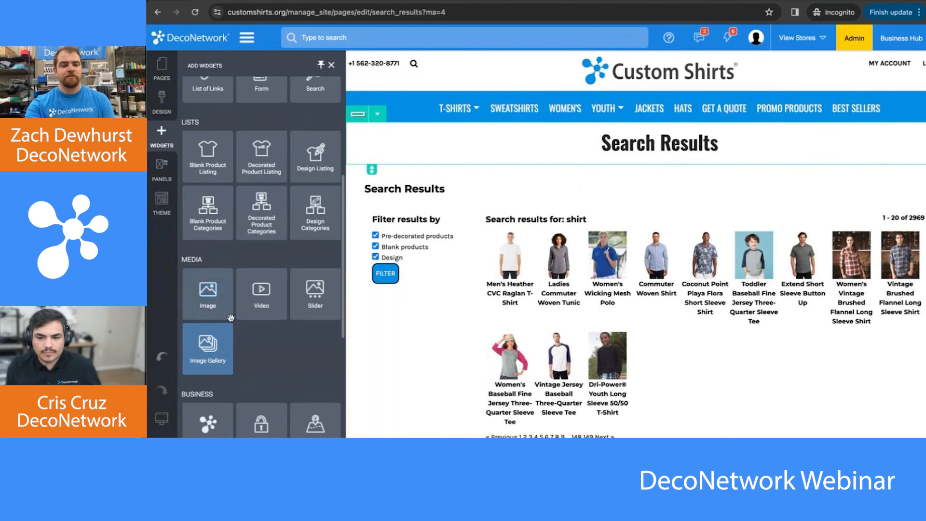
drag(261, 290, 367, 174)
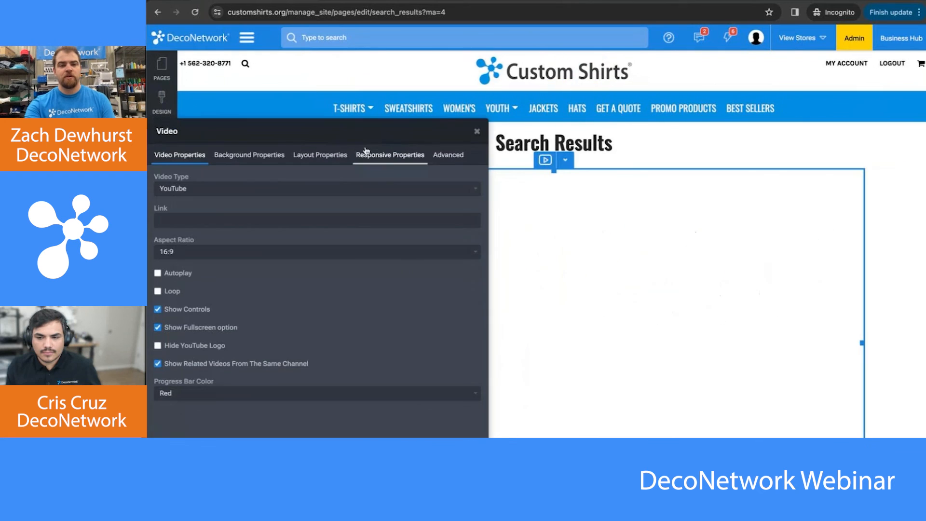
click(294, 221)
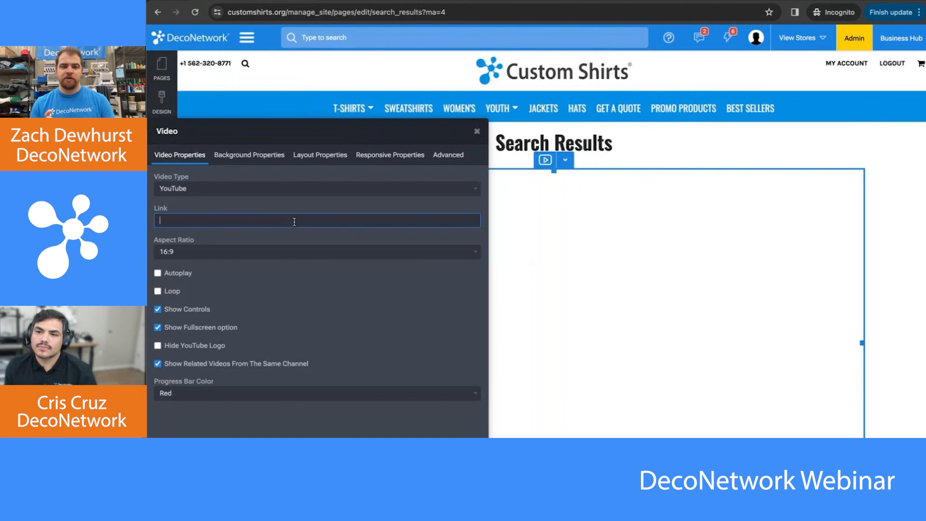
click(277, 251)
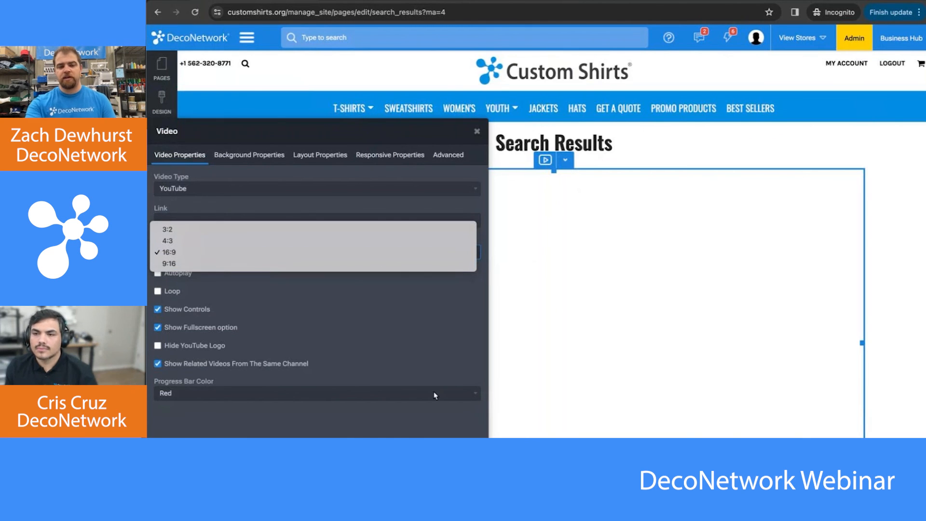
click(418, 433)
click(419, 437)
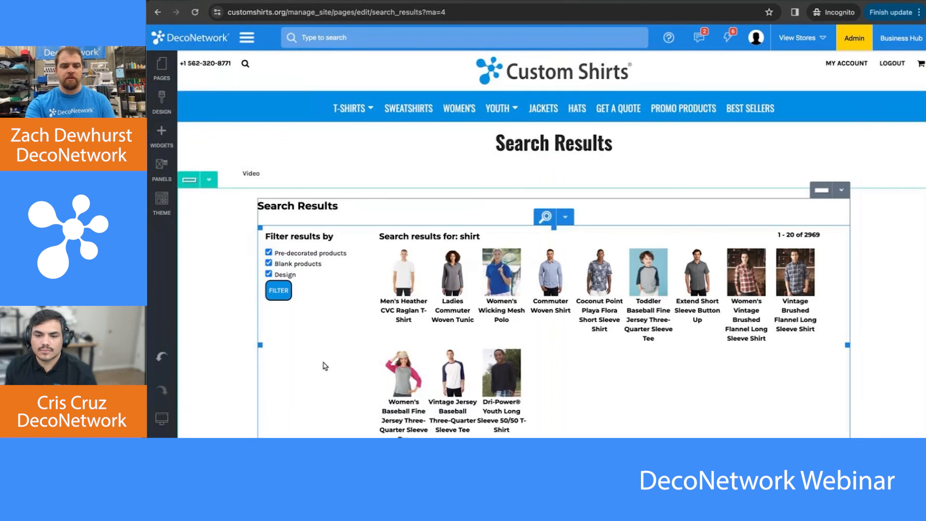
Add a Form widget above the Video widget and check its design settings and available field types, keeping the default form.
click(161, 136)
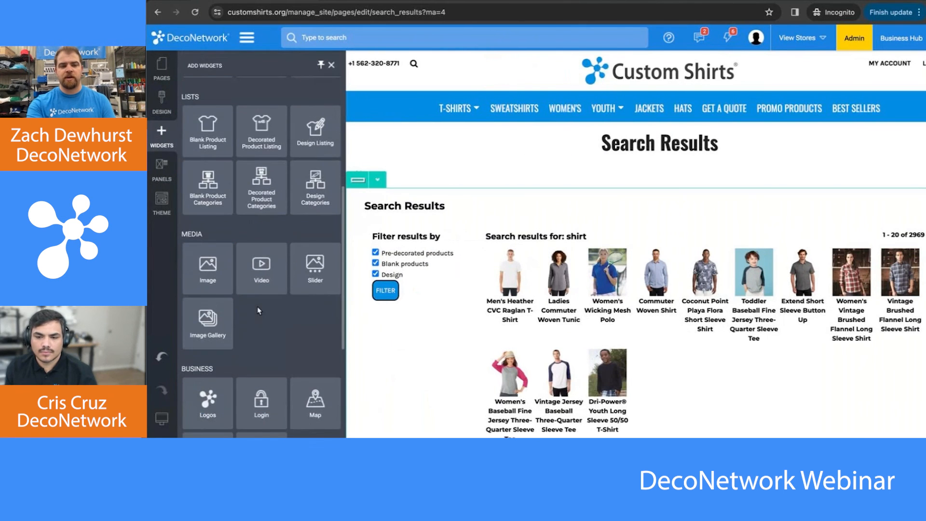
scroll(257, 306, up, 5)
drag(266, 231, 366, 169)
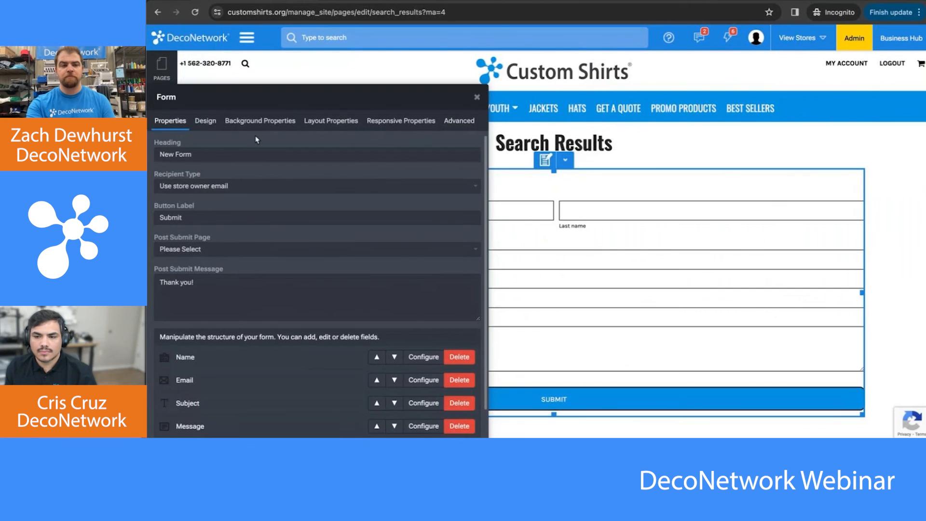
click(205, 124)
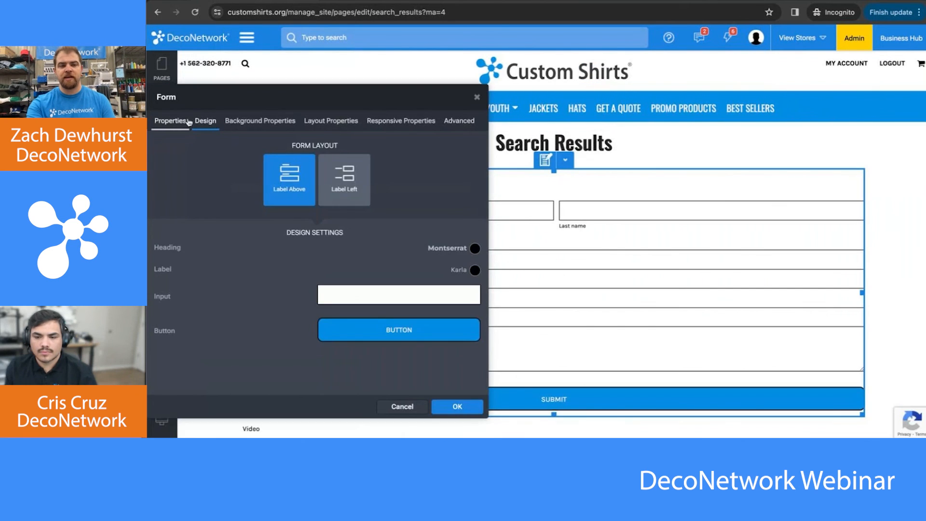
click(188, 122)
scroll(368, 371, down, 2)
click(332, 423)
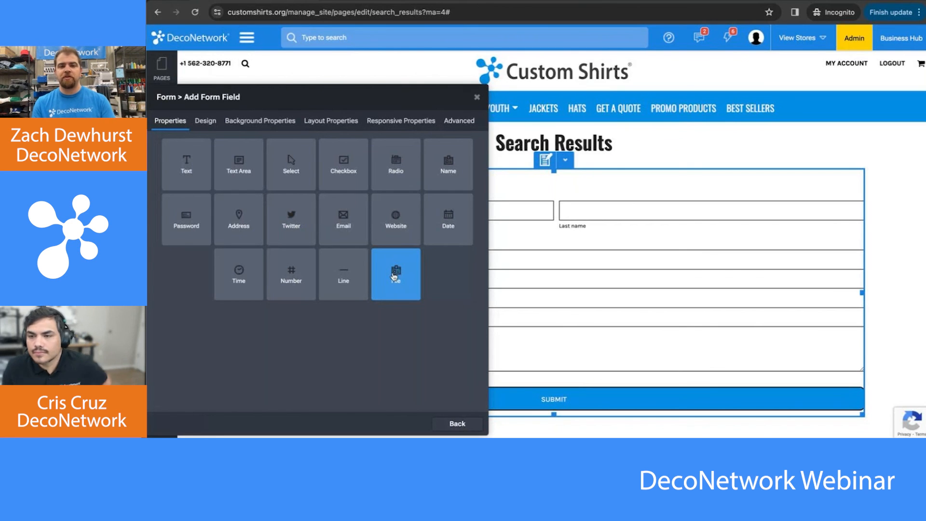
click(476, 98)
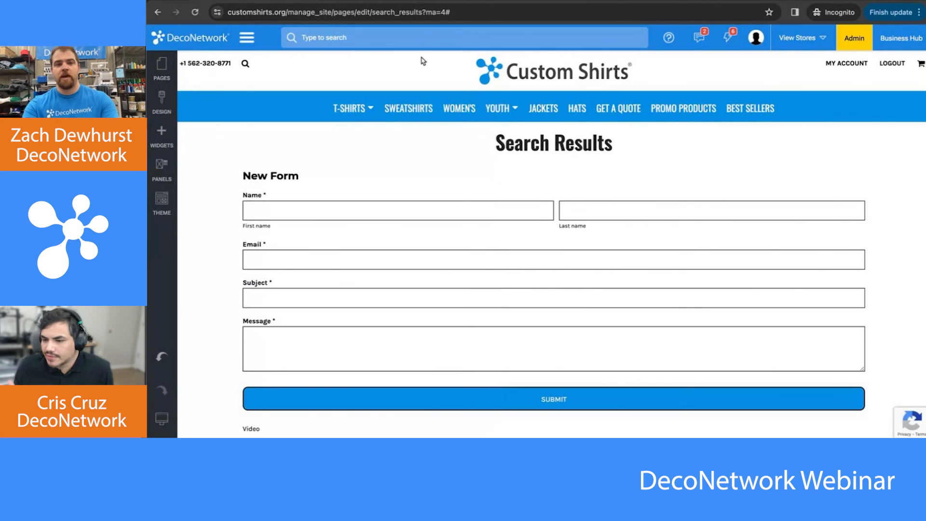
Search the web in a new browser tab for deconetwork release notes and open the DecoNetwork Version 8.607 release notes.
key(ctrl+t)
text(deconetwork release notes)
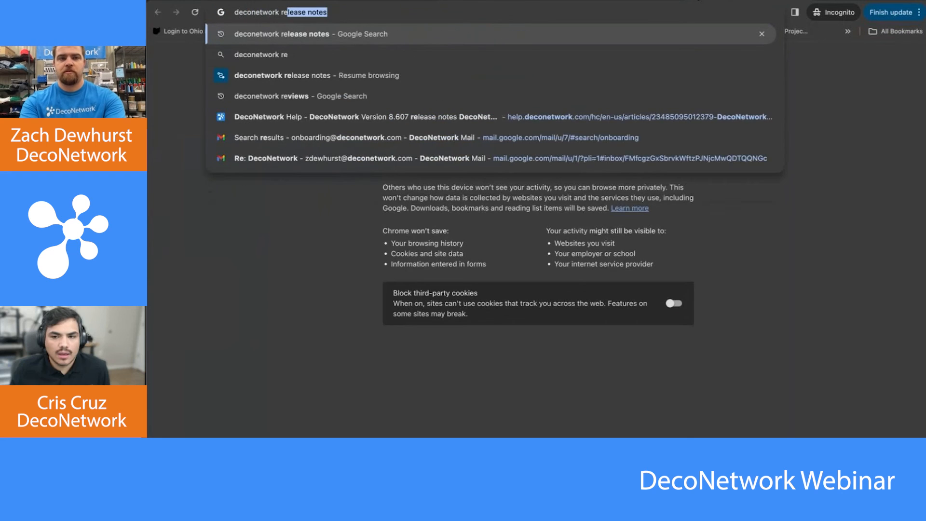
key(Return)
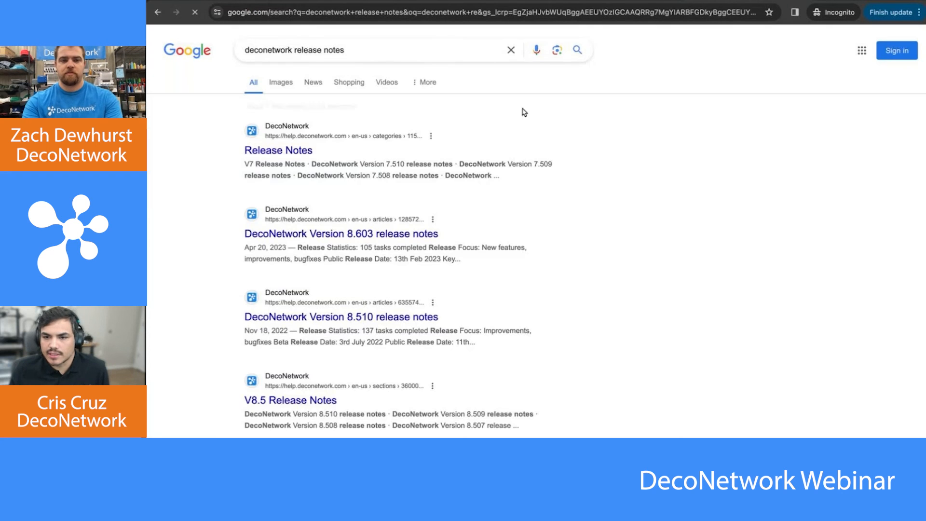
click(295, 150)
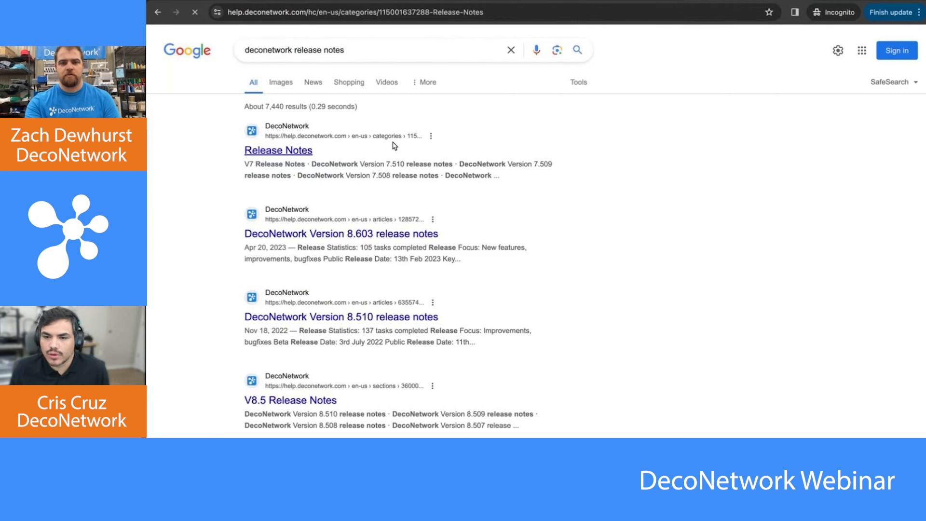
click(420, 182)
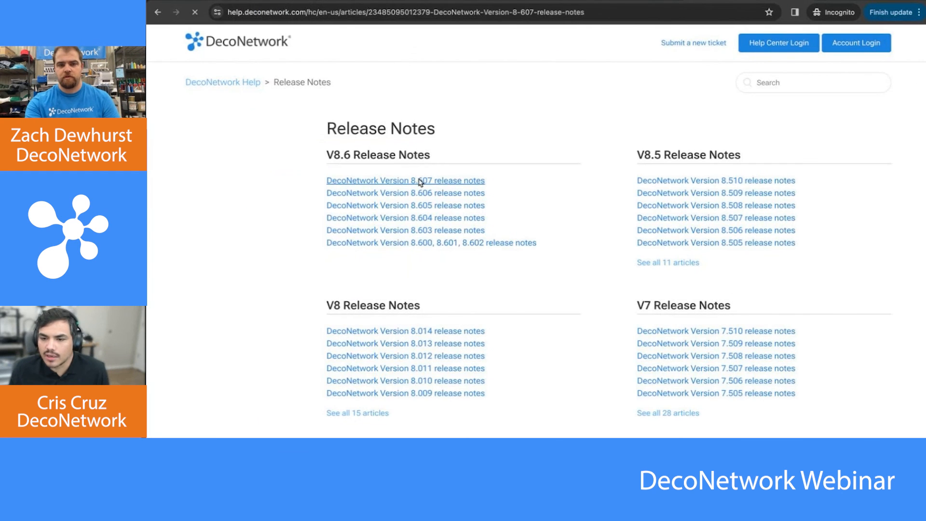
Skim the table of changes in the Version 8.607 release notes and return to the start of the article.
scroll(621, 284, down, 3)
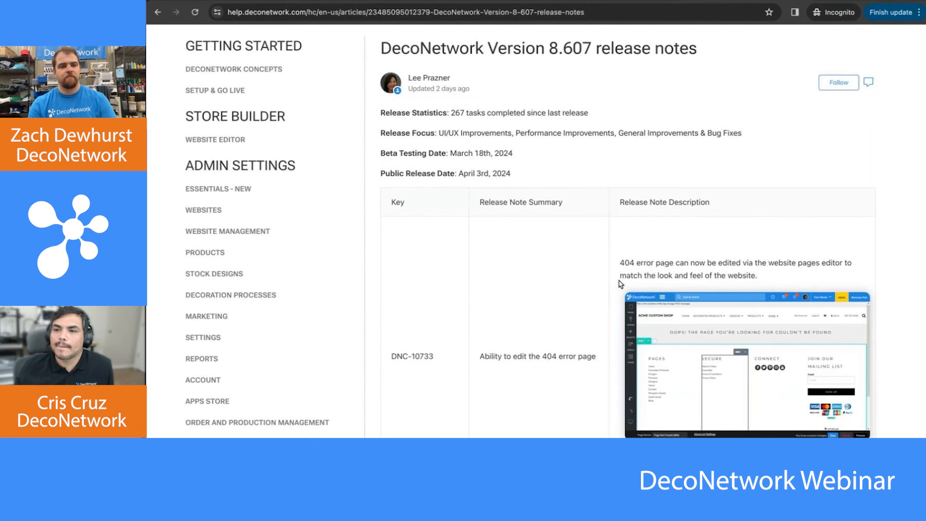
scroll(621, 285, down, 20)
scroll(620, 285, down, 20)
scroll(620, 285, up, 20)
scroll(620, 285, up, 15)
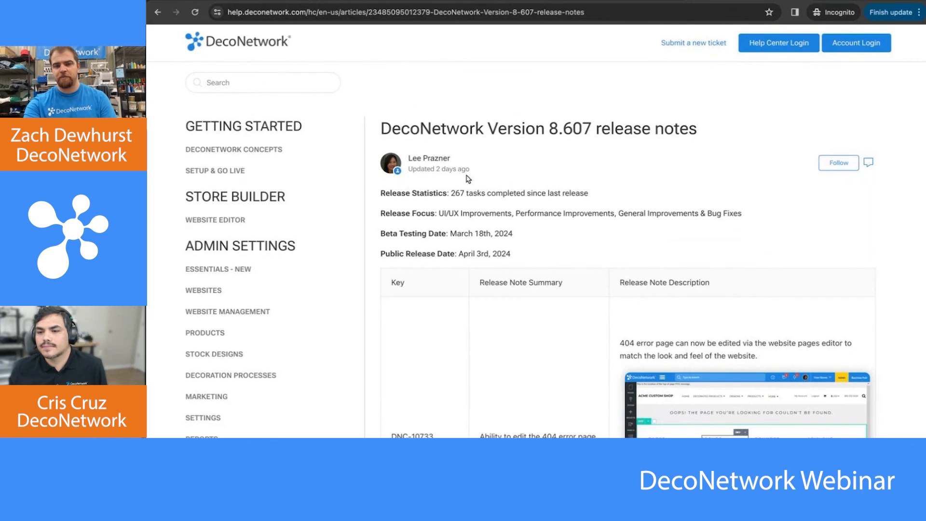